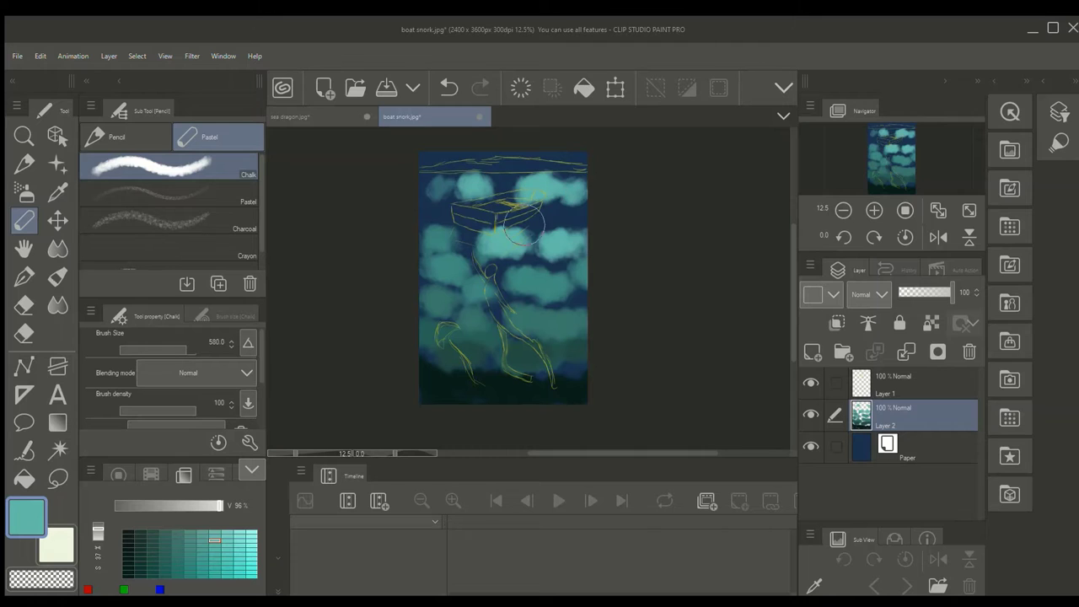
Finish the teal chalk patches around the boat, and blend the middle and lower water into a smooth gradient.
drag(456, 226, 478, 227)
drag(546, 225, 567, 219)
click(58, 249)
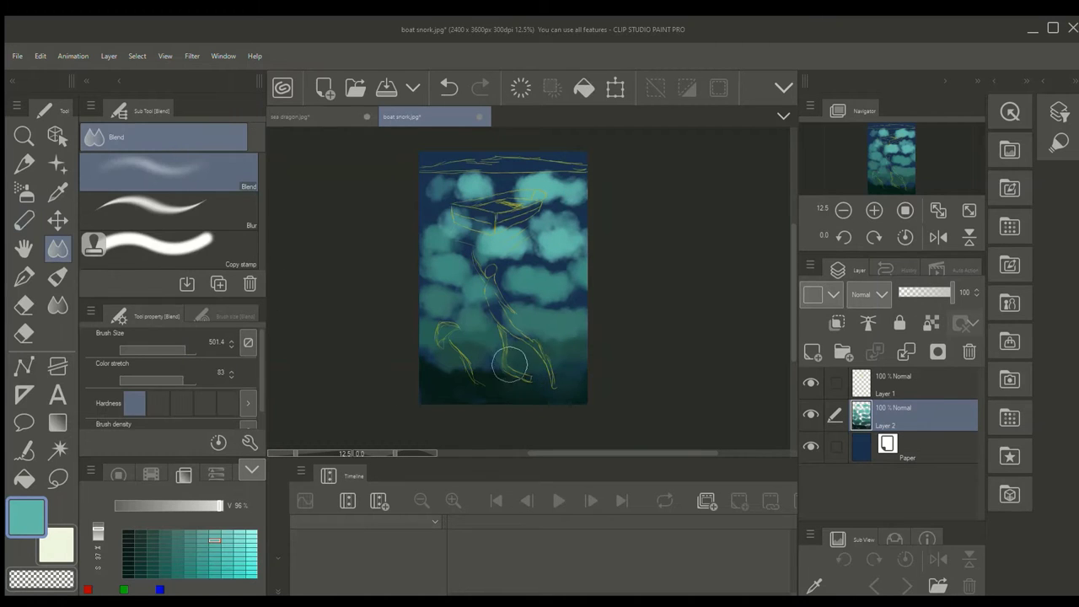
scroll(475, 332, up, 2)
mouse_move(616, 279)
mouse_down()
mouse_move(404, 224)
mouse_move(375, 242)
mouse_move(405, 289)
mouse_move(419, 252)
mouse_move(590, 327)
mouse_move(595, 283)
mouse_move(544, 209)
mouse_move(532, 148)
mouse_move(433, 169)
mouse_move(401, 192)
mouse_move(466, 209)
mouse_move(511, 268)
mouse_move(411, 374)
mouse_move(561, 360)
mouse_move(655, 294)
mouse_move(628, 268)
mouse_move(648, 186)
mouse_move(641, 223)
mouse_move(558, 190)
mouse_move(708, 347)
mouse_up()
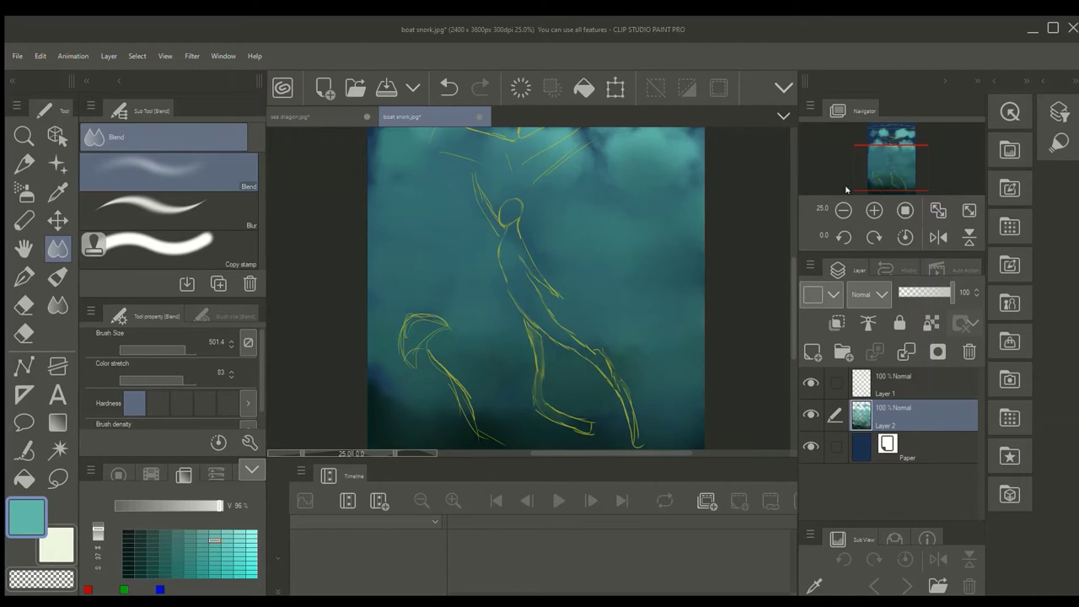
drag(881, 187, 881, 195)
mouse_move(482, 387)
mouse_down()
mouse_move(373, 387)
mouse_move(460, 356)
mouse_move(528, 354)
mouse_move(572, 321)
mouse_move(557, 423)
mouse_up()
Paint near-black teal chalk along the canvas's bottom edge and blend it into the deep water.
click(128, 550)
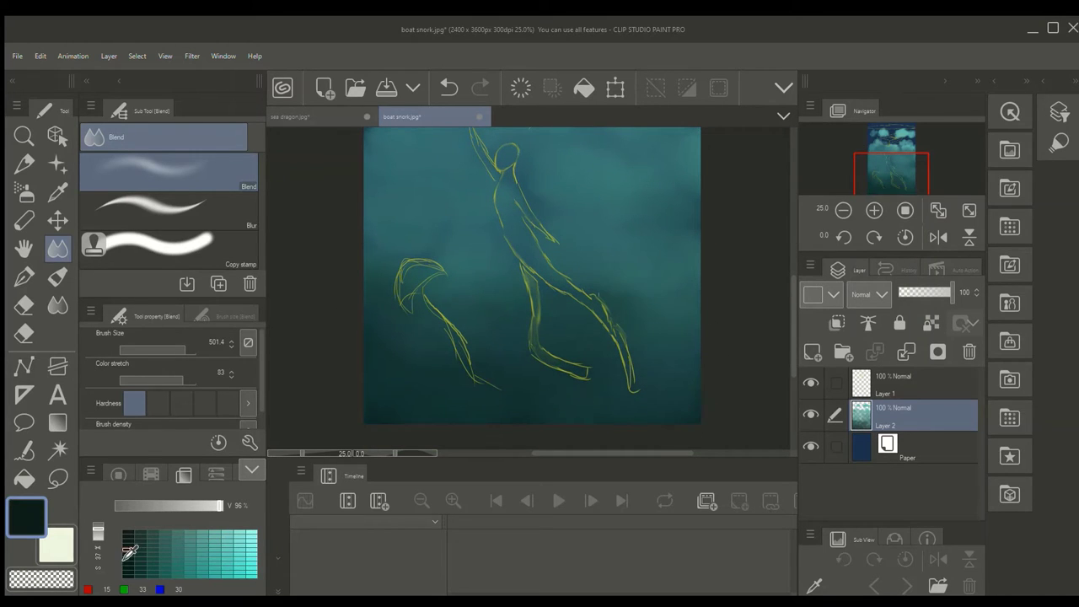
click(25, 220)
mouse_move(369, 406)
mouse_down()
mouse_move(455, 431)
mouse_move(635, 445)
mouse_up()
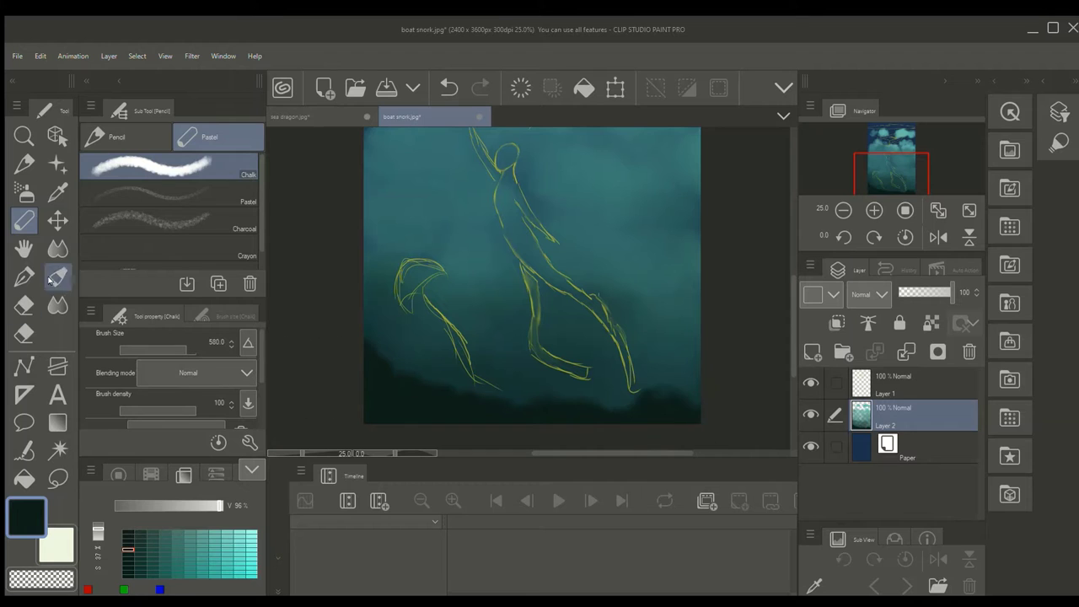
key(j)
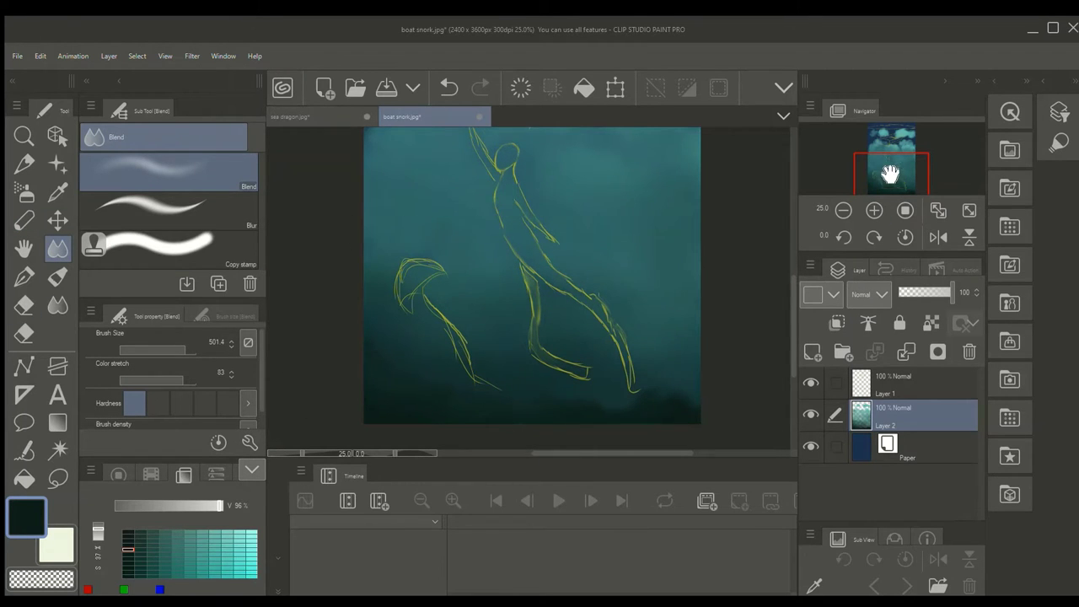
Blend the teal cloud-like patches around and above the boat into the surrounding blue water.
drag(890, 174, 894, 152)
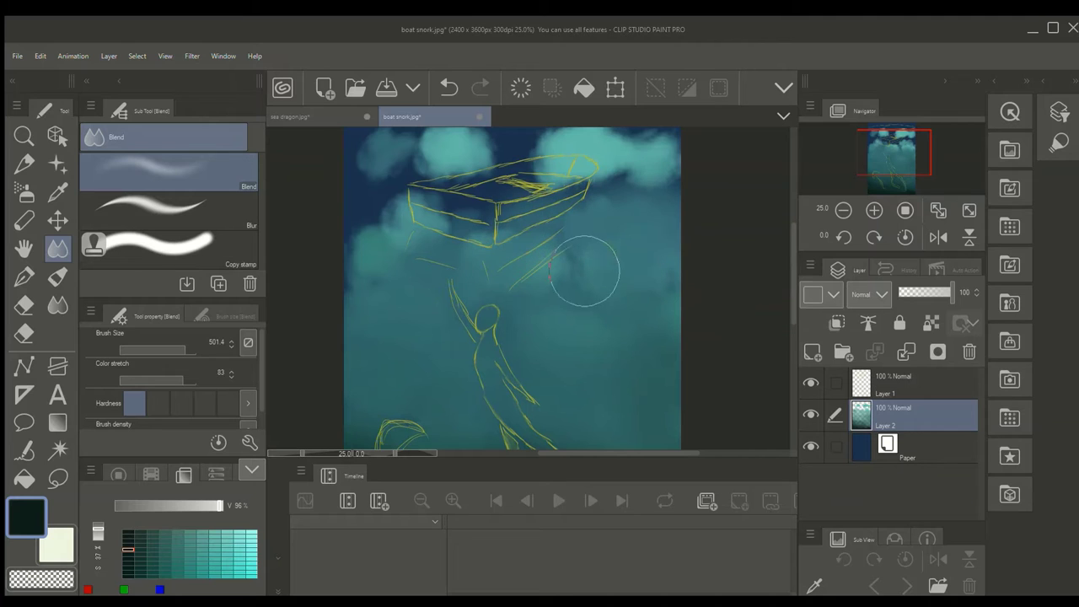
mouse_move(425, 274)
mouse_down()
mouse_move(378, 266)
mouse_move(352, 242)
mouse_move(382, 233)
mouse_move(408, 246)
mouse_up()
mouse_move(632, 219)
mouse_down()
mouse_move(588, 182)
mouse_move(475, 199)
mouse_up()
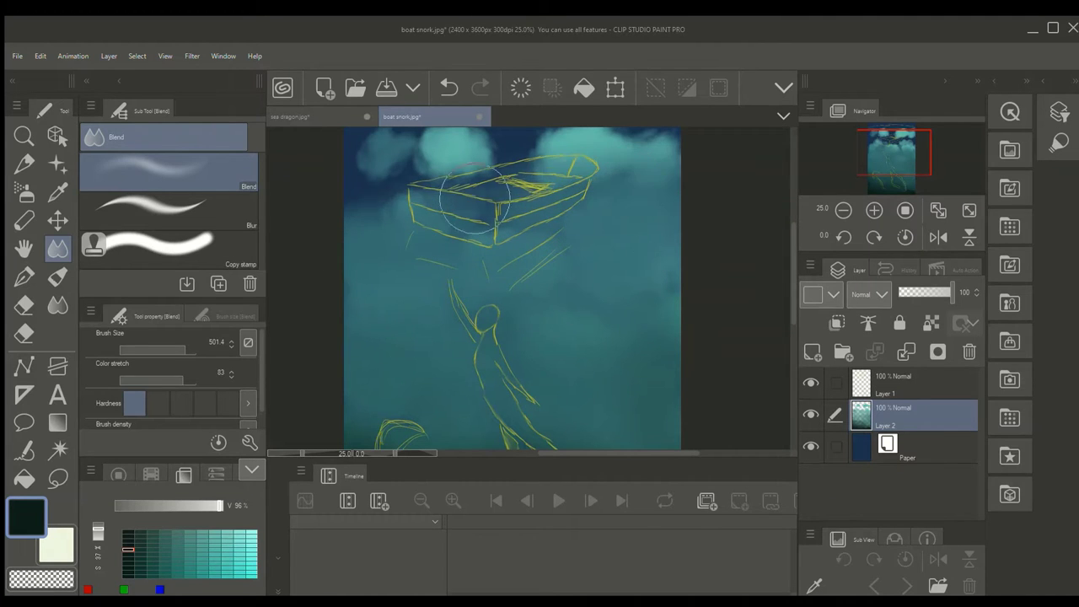
drag(877, 160, 877, 150)
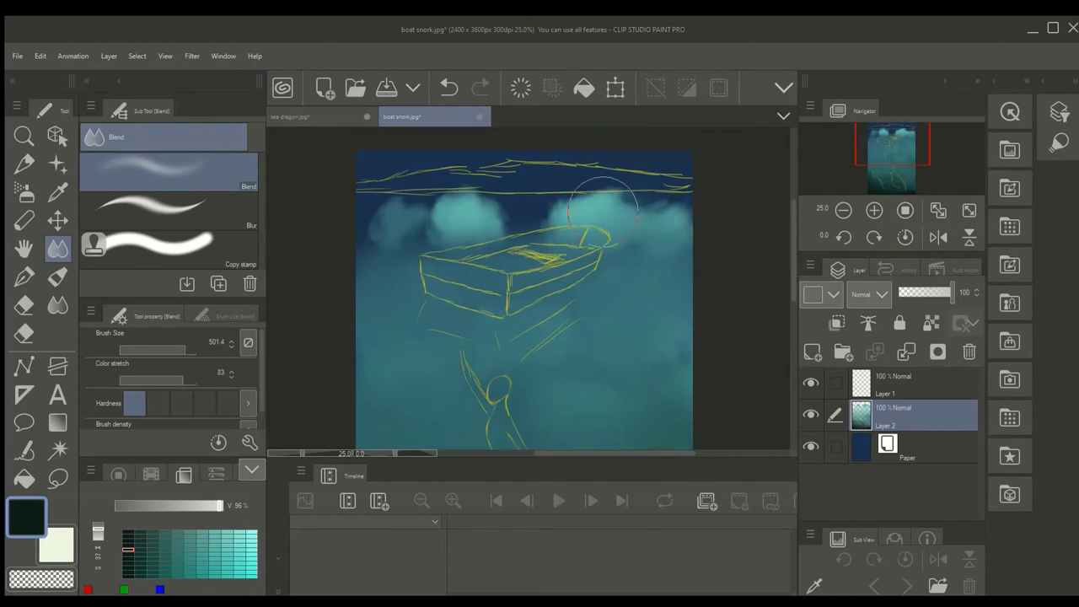
drag(603, 211, 622, 209)
Smudge the water horizontally along the sketched waterline with Finger tip, then smooth the upper water with Blend.
click(57, 305)
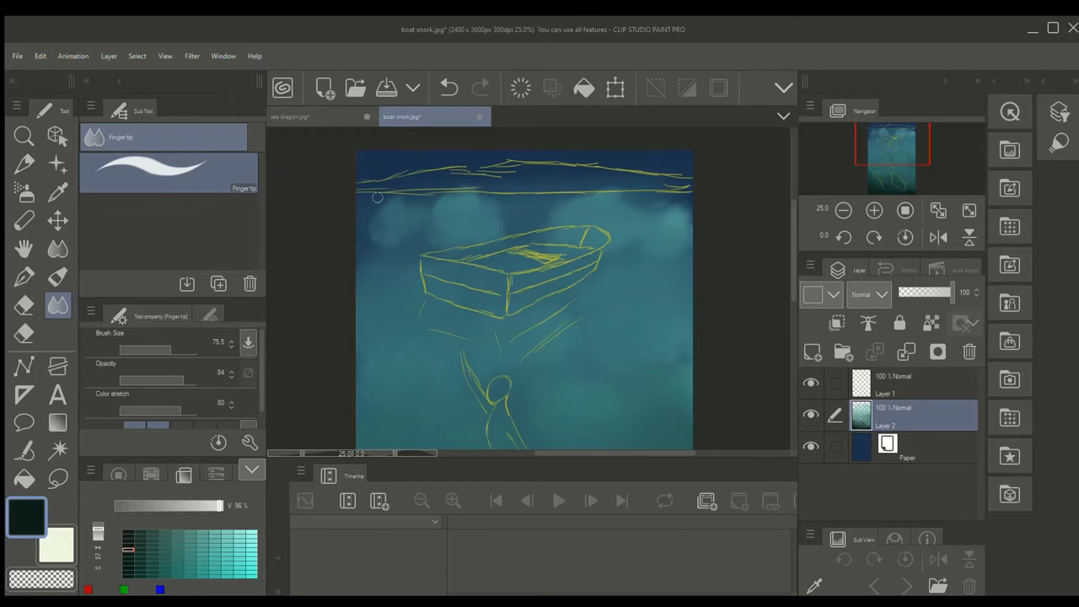
drag(473, 192, 415, 206)
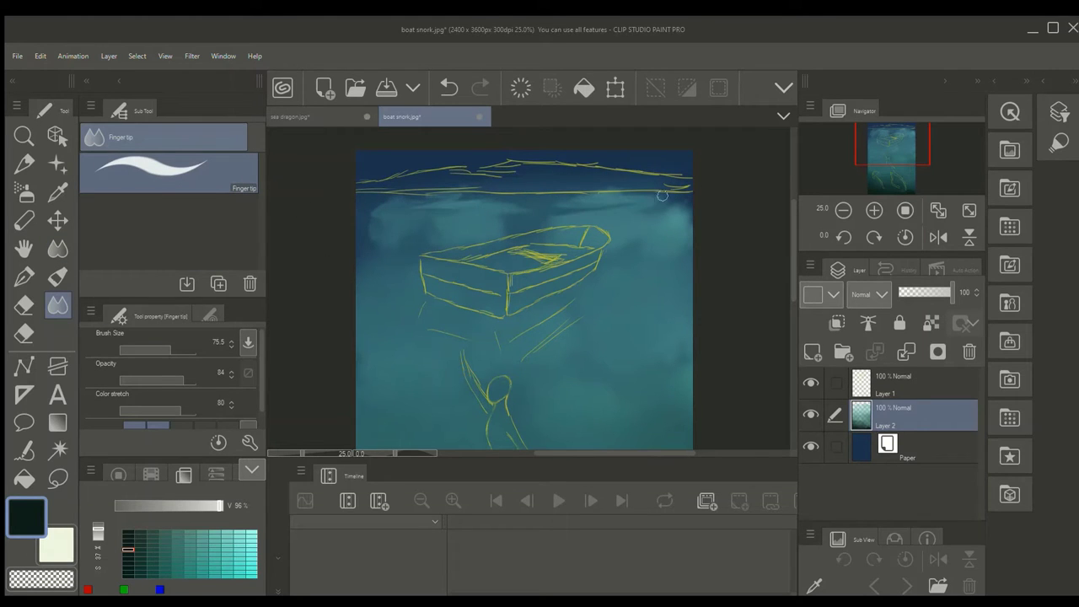
key(j)
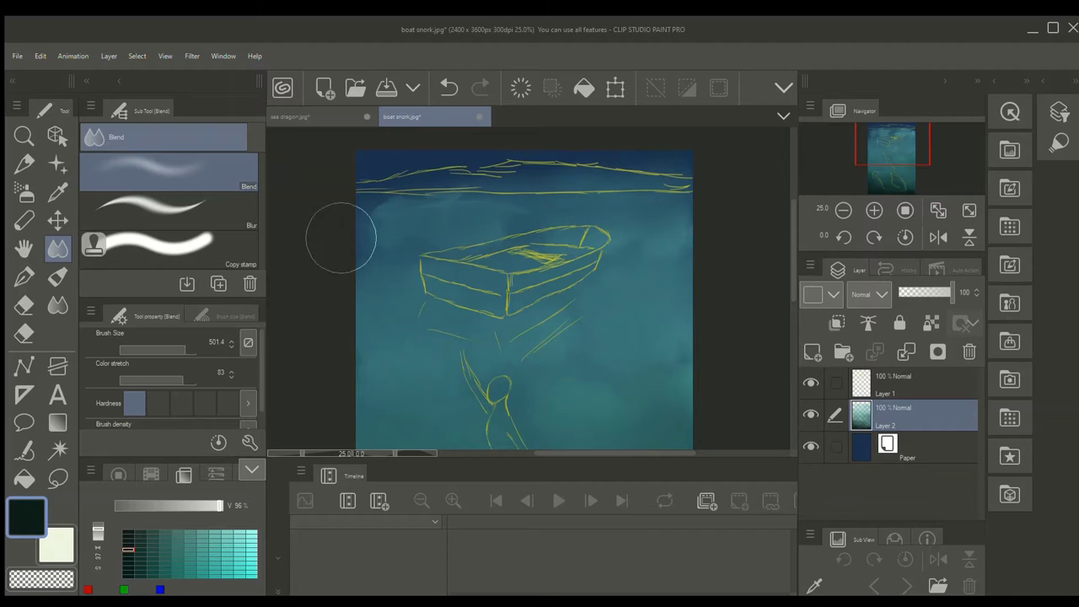
mouse_move(341, 238)
mouse_down()
mouse_move(540, 206)
mouse_move(371, 215)
mouse_move(686, 209)
mouse_move(596, 216)
mouse_move(481, 254)
mouse_move(421, 230)
mouse_move(579, 255)
mouse_move(570, 299)
mouse_move(675, 292)
mouse_move(615, 273)
mouse_move(655, 245)
mouse_move(342, 290)
mouse_up()
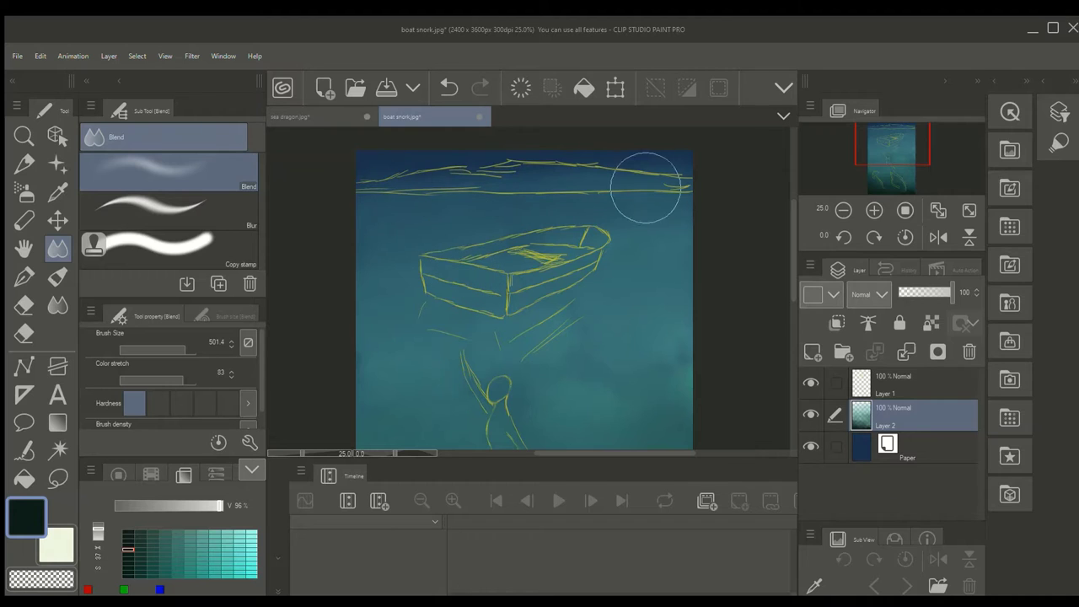
click(151, 475)
click(157, 580)
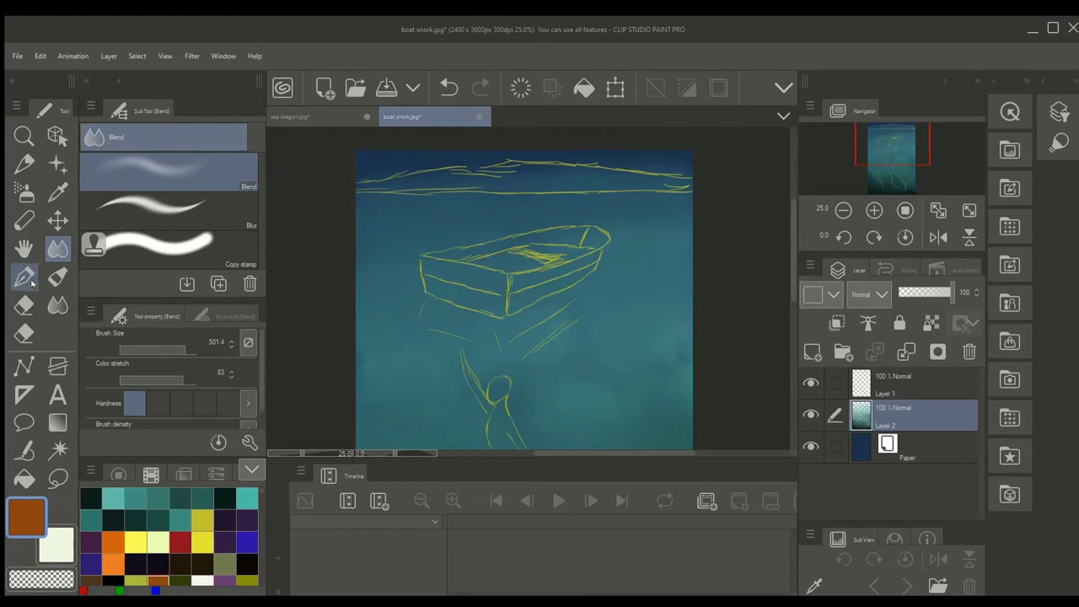
click(23, 220)
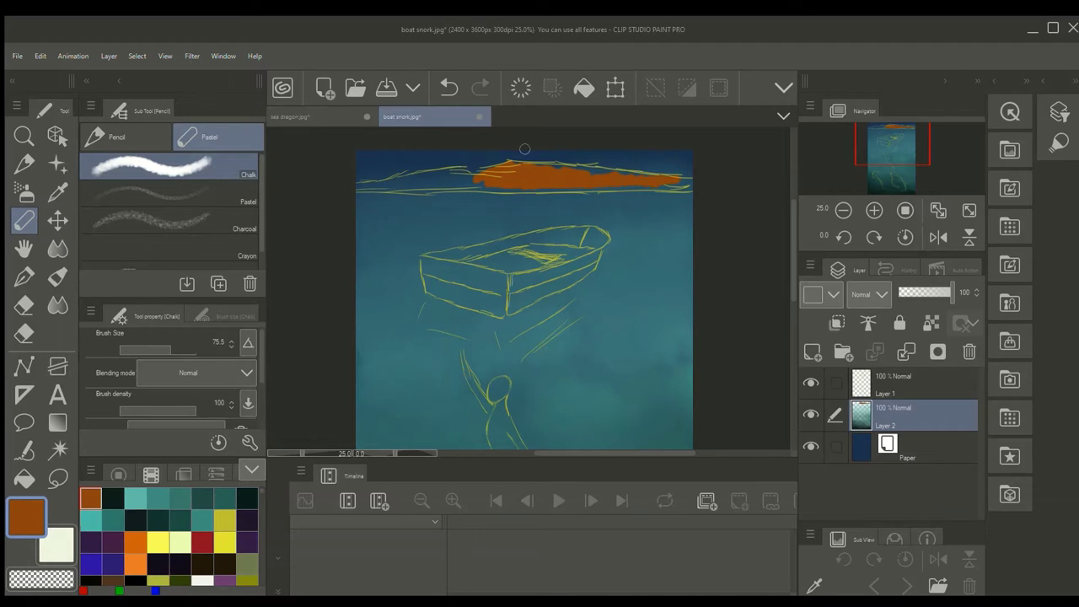
key(ctrl+z)
Paint the sky above the sketched land in medium blue (H 206, L 49, S 51) with Chalk and blend it smooth.
click(118, 474)
click(178, 577)
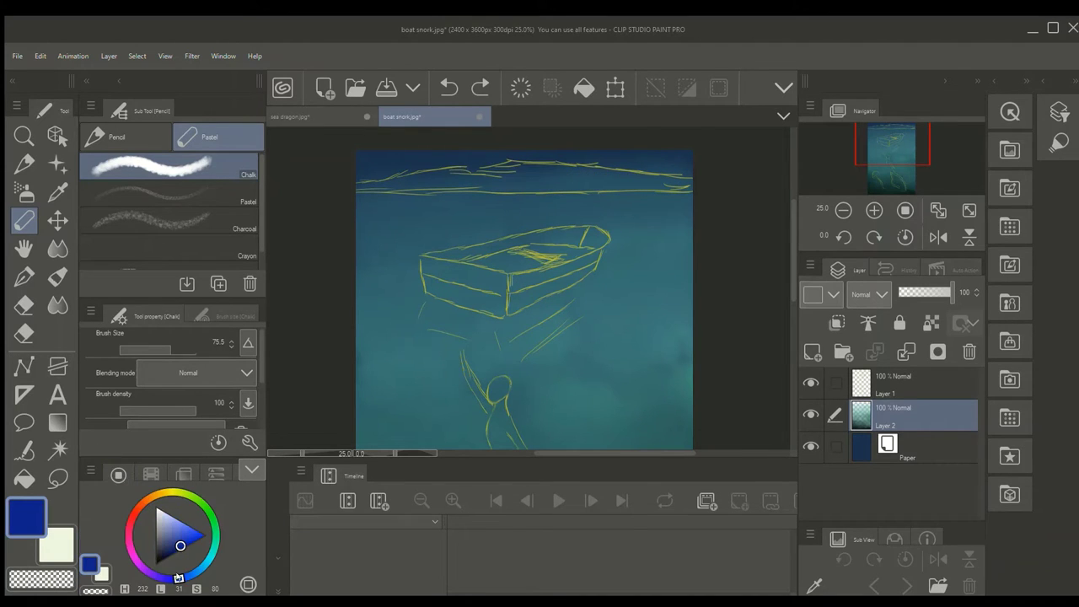
click(196, 570)
click(181, 535)
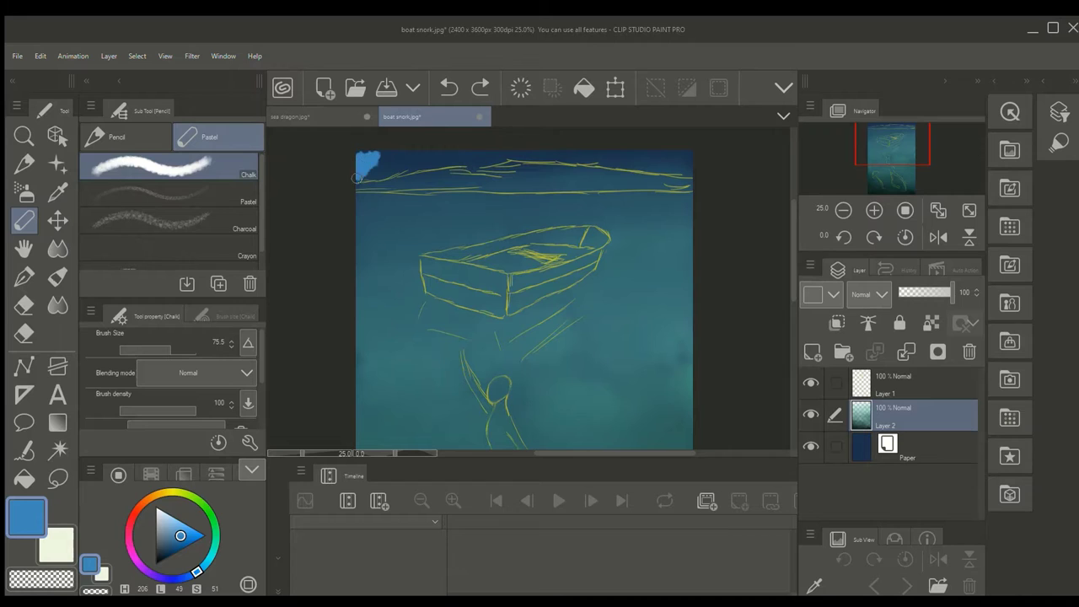
mouse_move(390, 160)
mouse_down()
mouse_move(561, 144)
mouse_move(630, 163)
mouse_move(689, 160)
mouse_move(379, 170)
mouse_move(689, 159)
mouse_move(647, 177)
mouse_move(350, 179)
mouse_up()
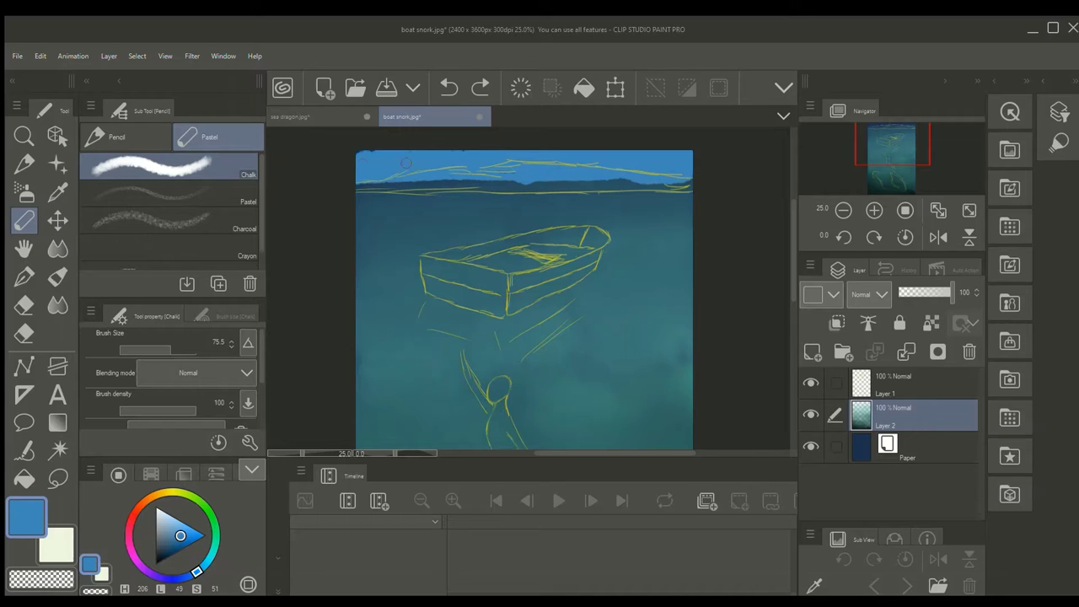
click(58, 248)
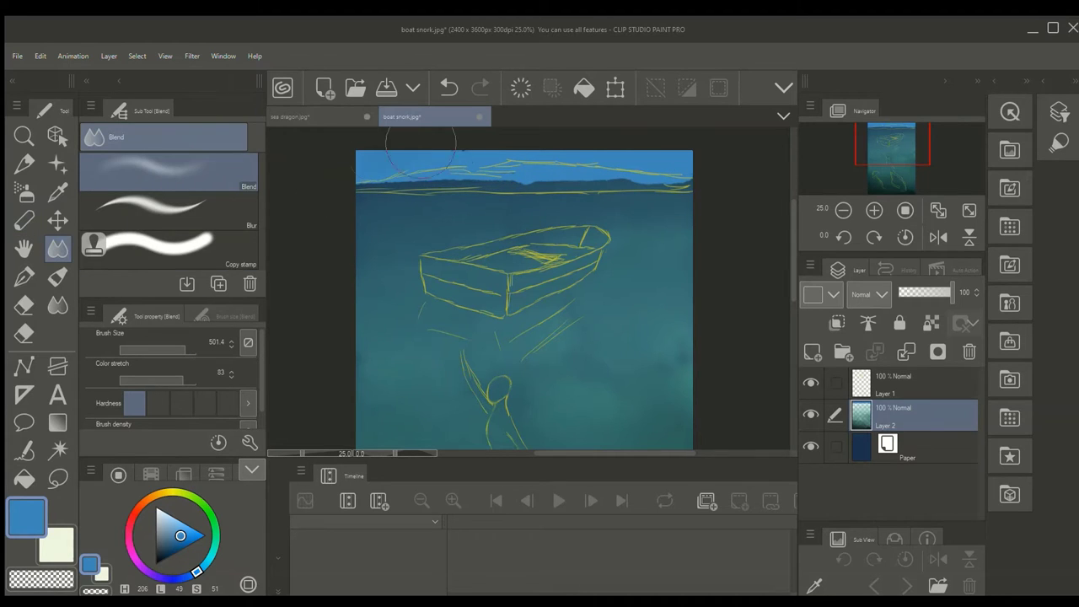
Fill the sketched hills between the sky and the waterline with very dark brown chalk.
click(151, 474)
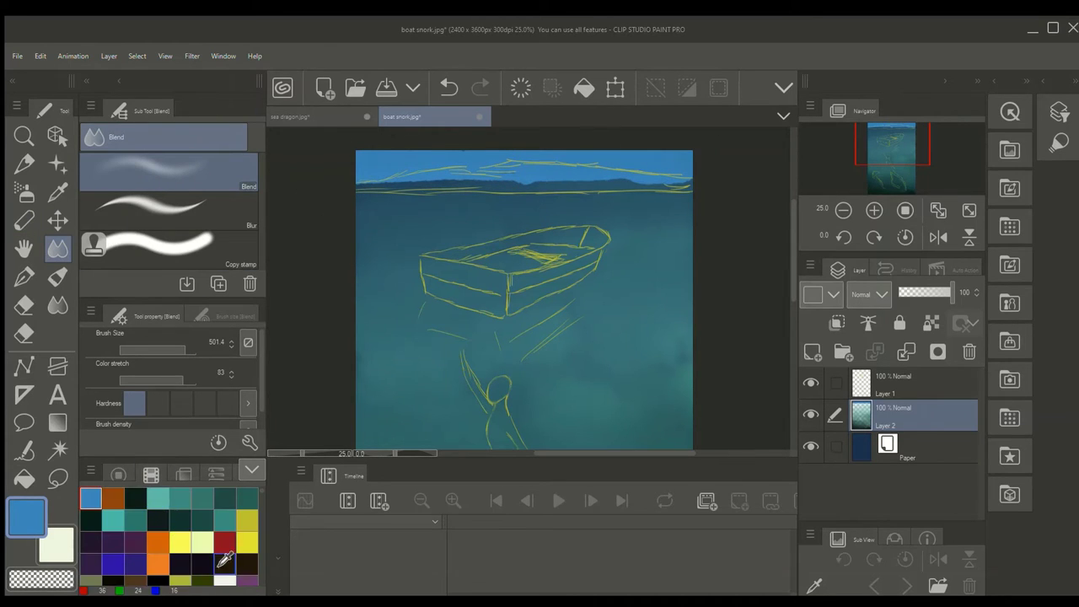
click(224, 563)
click(24, 221)
mouse_move(486, 177)
mouse_down()
mouse_move(671, 180)
mouse_move(393, 175)
mouse_move(686, 179)
mouse_move(363, 184)
mouse_up()
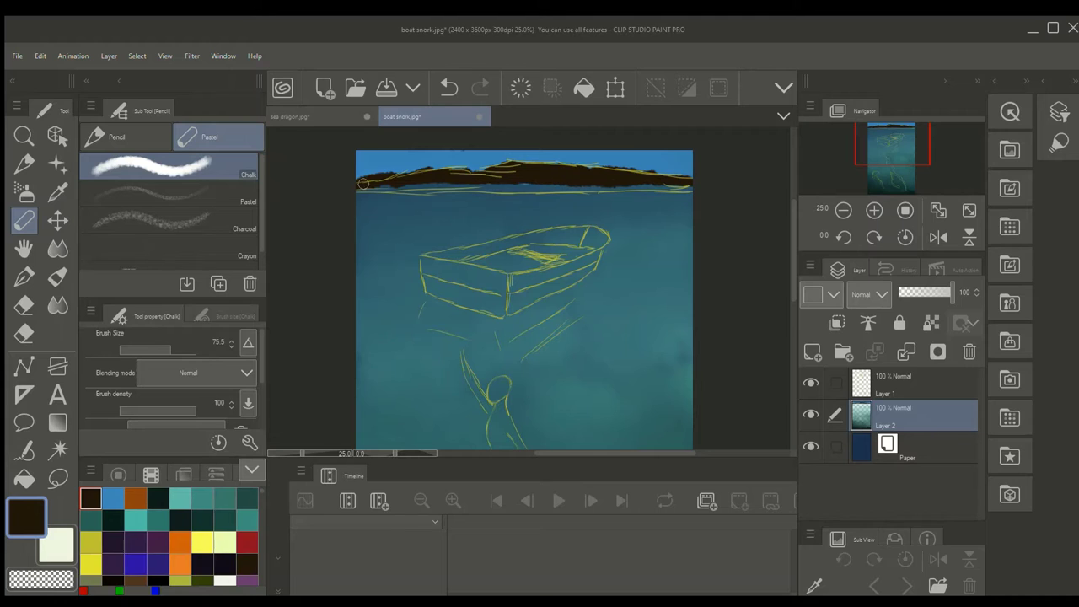
drag(506, 177, 515, 189)
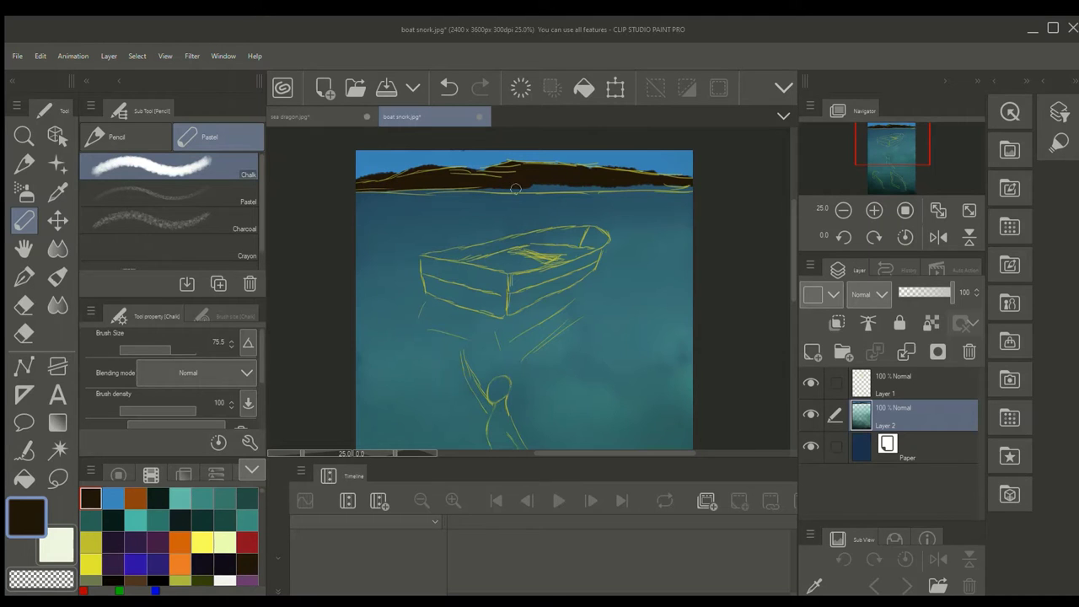
Paint a pale yellow beach line in chalk dabs along the base of the hills and smudge it with Finger tip.
click(225, 542)
drag(360, 194, 687, 190)
click(56, 250)
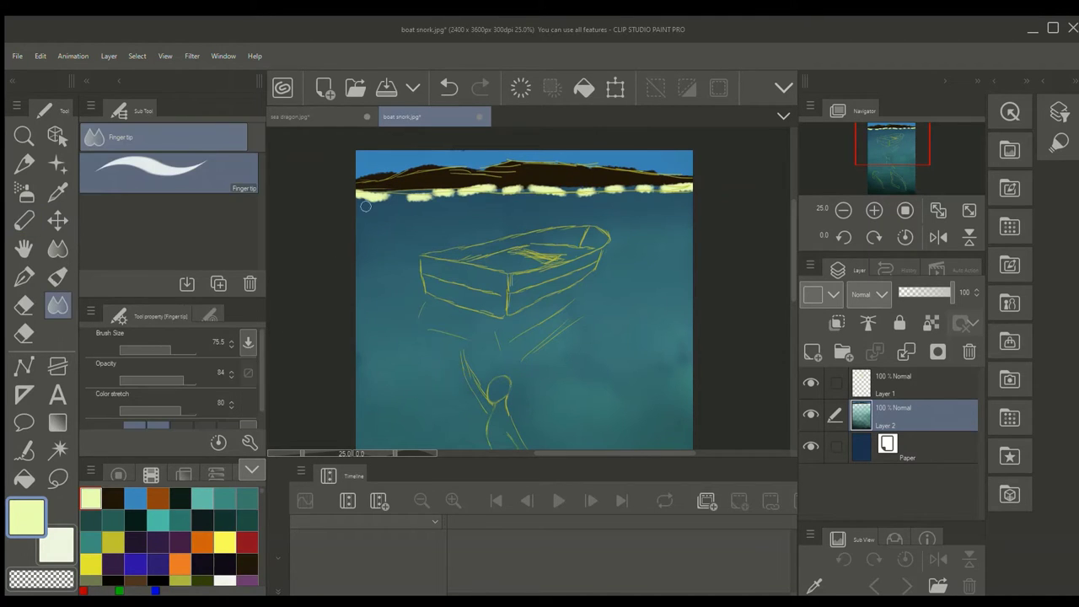
mouse_move(353, 206)
mouse_down()
mouse_move(513, 189)
mouse_move(694, 194)
mouse_up()
Blend the pale beach colour up into the dark brown hills for a soft, hazy transition.
click(870, 210)
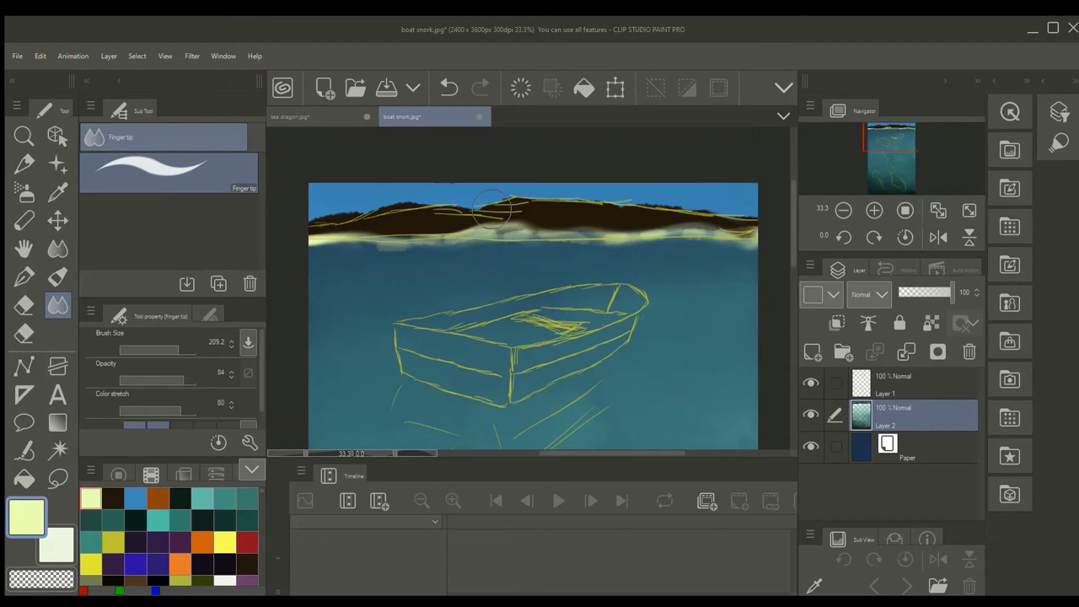
click(58, 247)
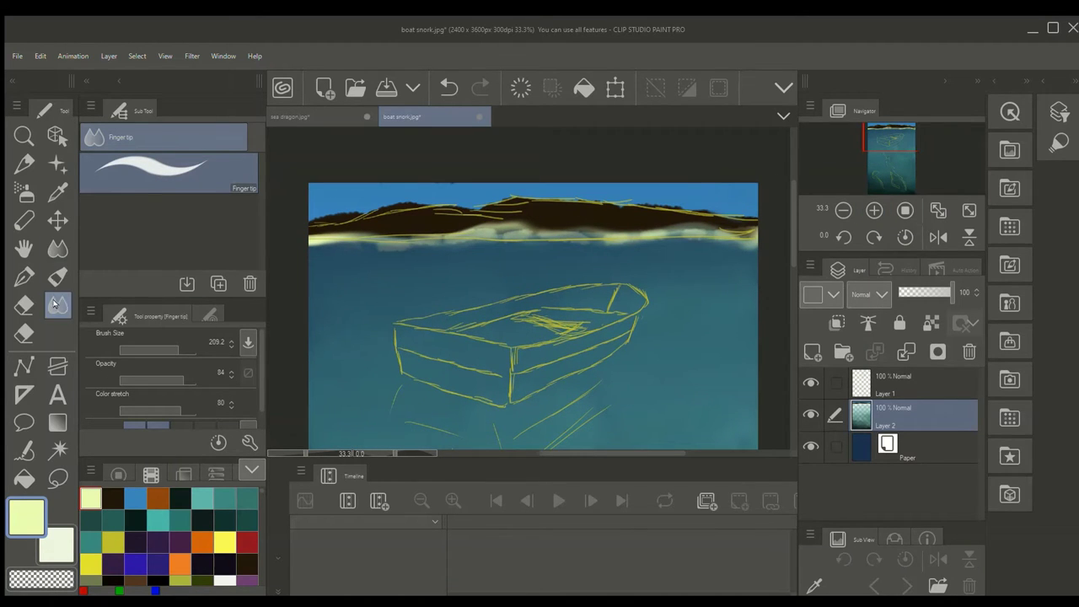
click(173, 345)
mouse_move(487, 219)
mouse_down()
mouse_move(522, 222)
mouse_move(454, 227)
mouse_move(520, 212)
mouse_move(376, 221)
mouse_up()
mouse_move(555, 214)
mouse_down()
mouse_move(701, 228)
mouse_move(324, 223)
mouse_up()
Smudge the beach's lower edge along the waterline with Finger tip at brush size 209.2.
click(57, 305)
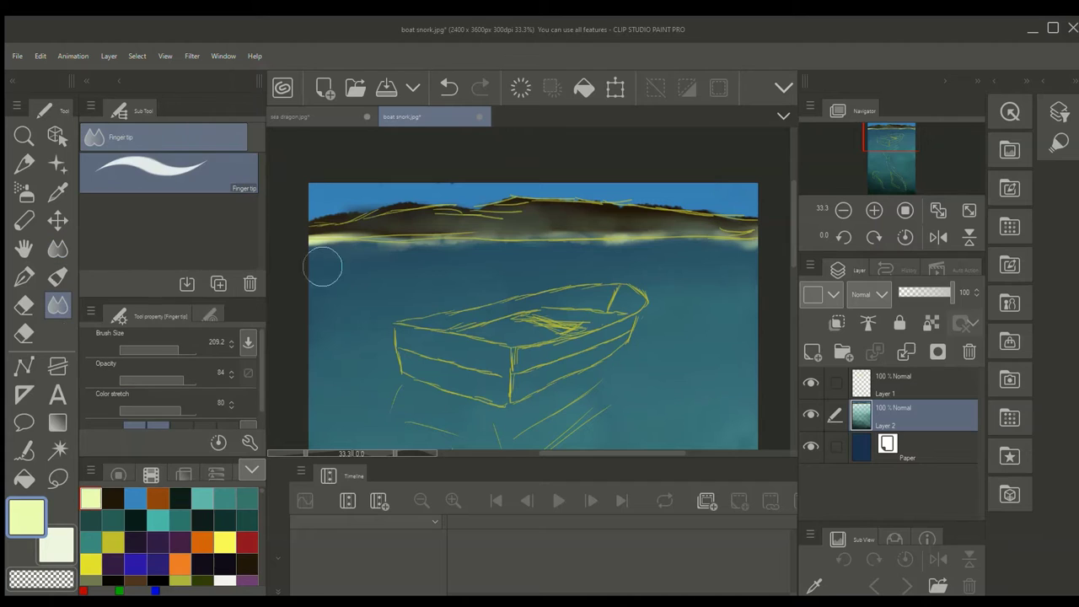
drag(430, 257, 378, 251)
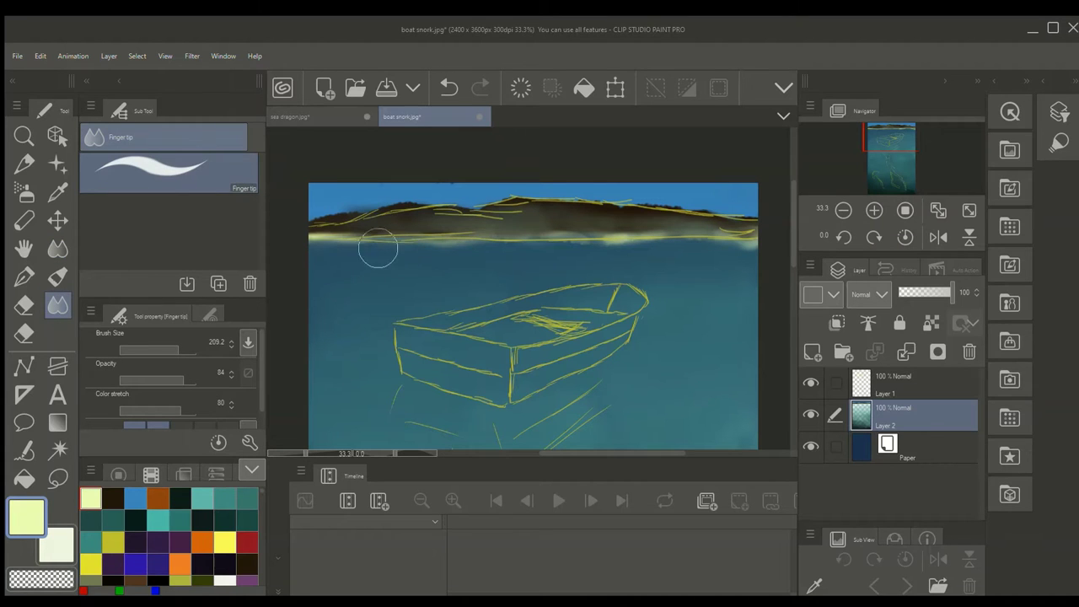
mouse_move(539, 220)
mouse_down()
mouse_move(655, 251)
mouse_move(548, 261)
mouse_move(312, 248)
mouse_up()
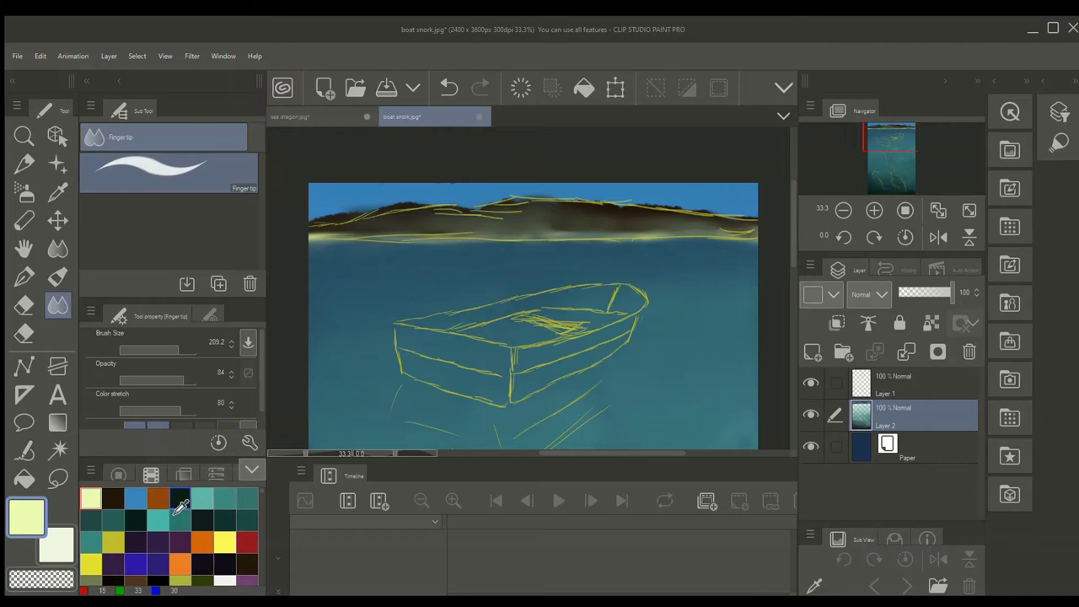
Dab foliage over the hills with Chalk in green (H 102, L 33, S 39) and darker olive (H 82, L 18, S 39).
click(118, 475)
drag(182, 533, 169, 544)
click(12, 221)
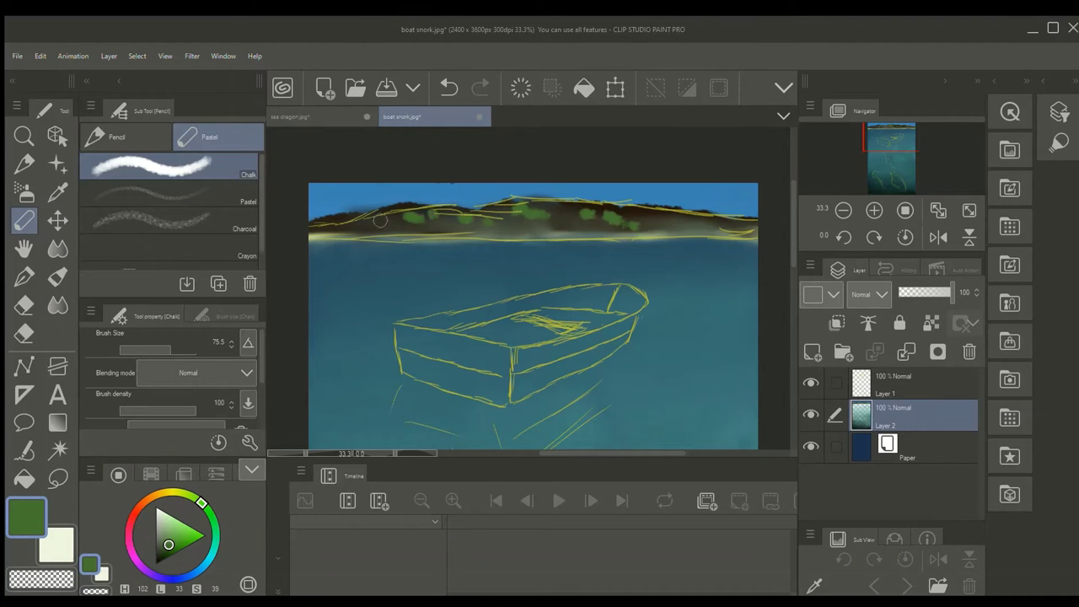
click(163, 554)
click(187, 497)
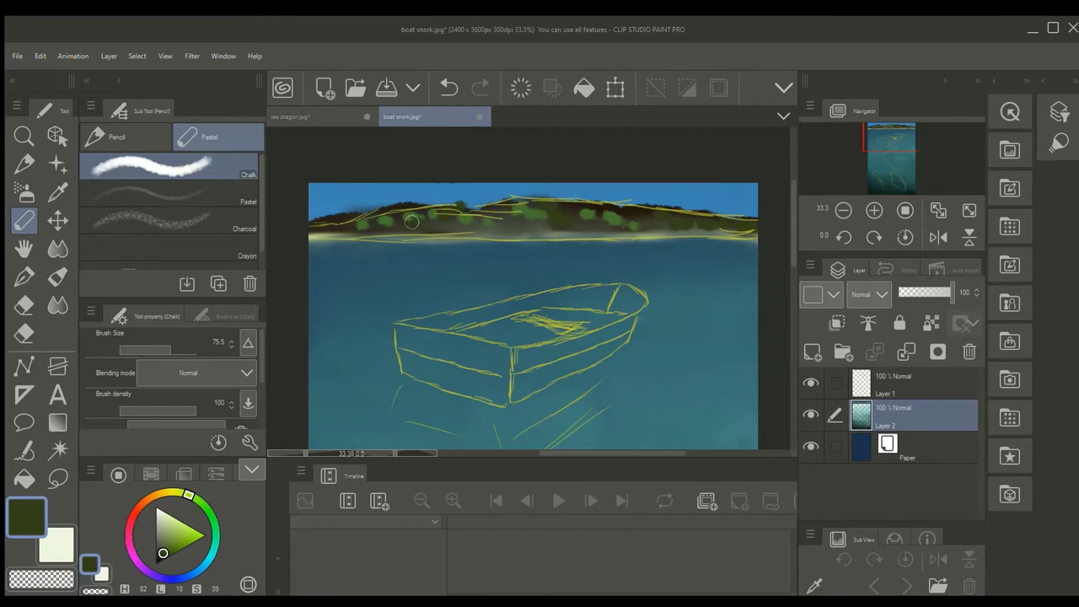
Soften the green foliage on Layer 2 using the Blend tool at brush size 29.3.
key(ctrl+plus)
key(ctrl+plus)
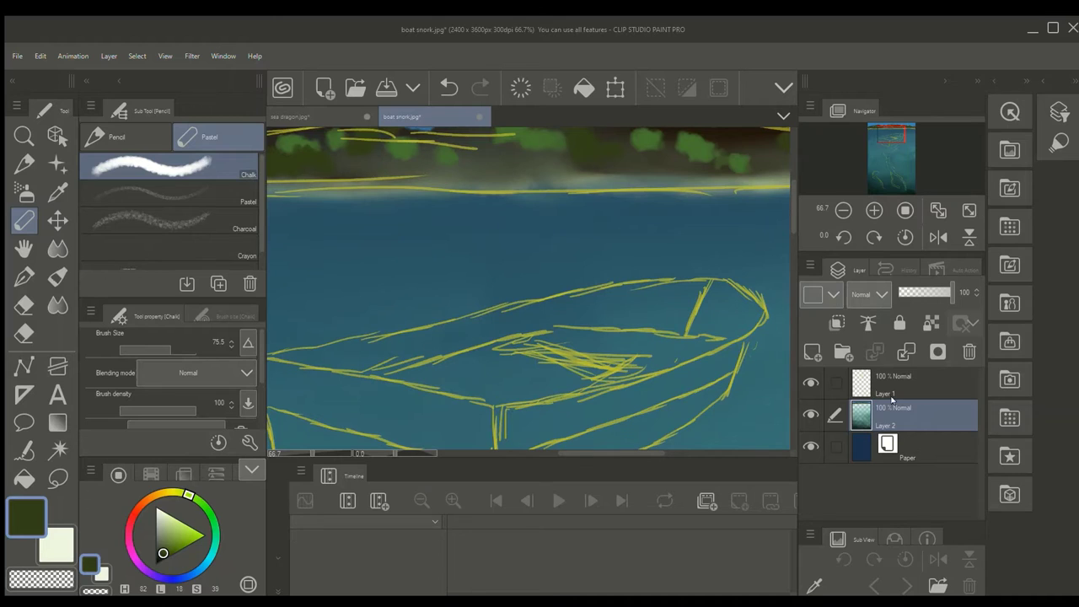
click(891, 400)
drag(890, 138, 885, 128)
click(57, 248)
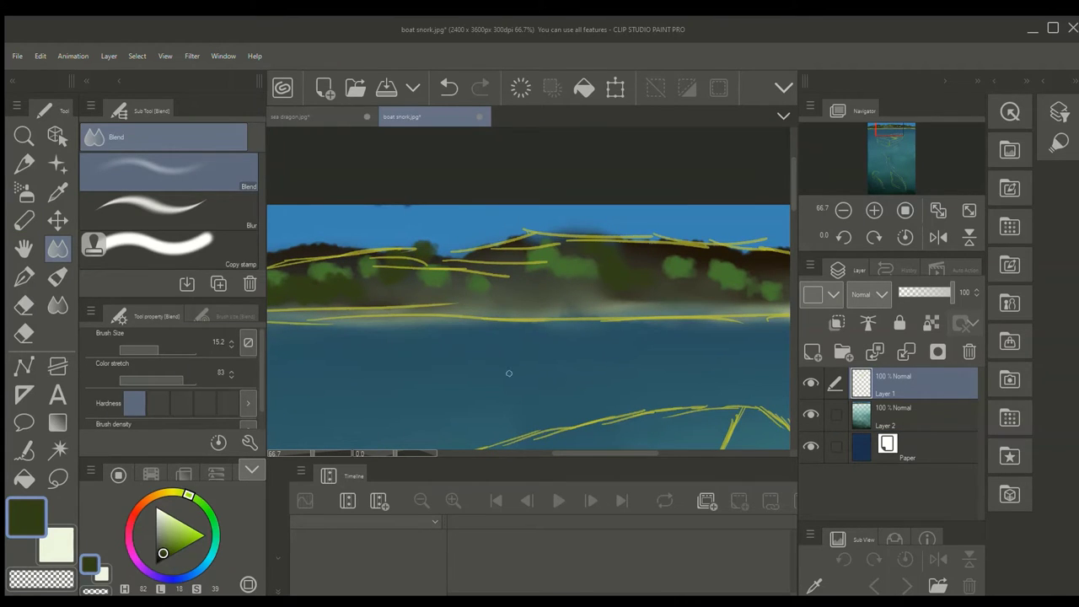
key(alt+bracketleft)
drag(162, 349, 177, 349)
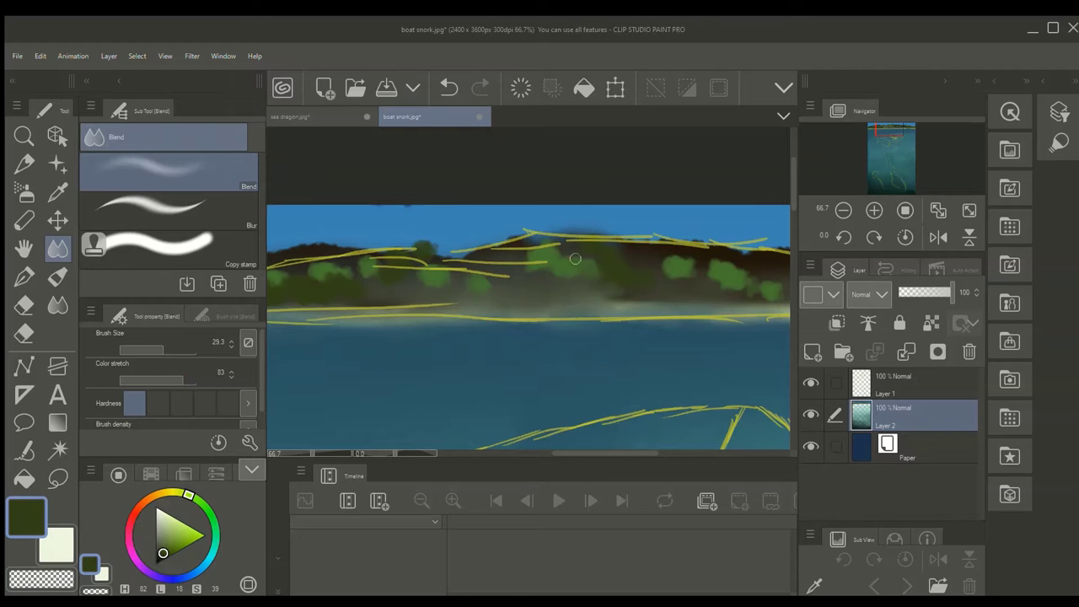
Draw thin wave lines below the shore on Layer 3 in dark blue, light blue and pale blue with the For effect line pen.
click(171, 549)
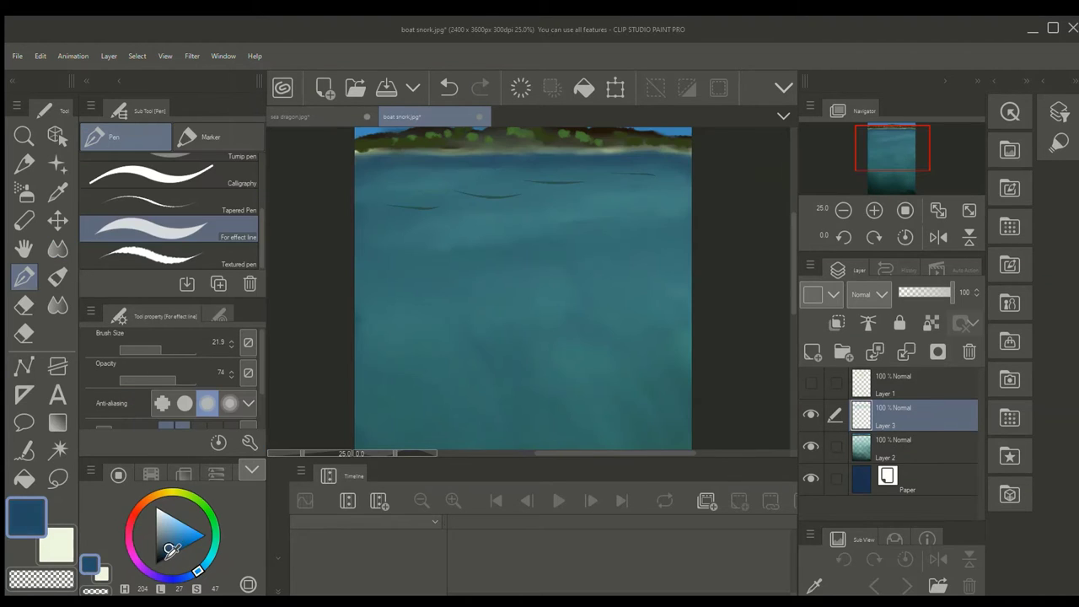
click(179, 529)
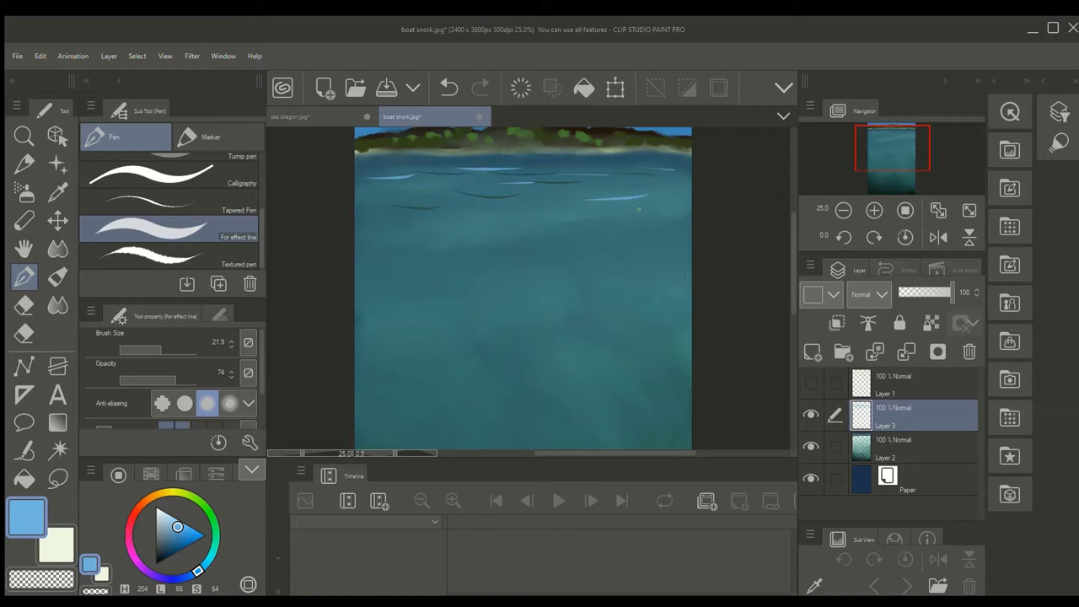
click(169, 522)
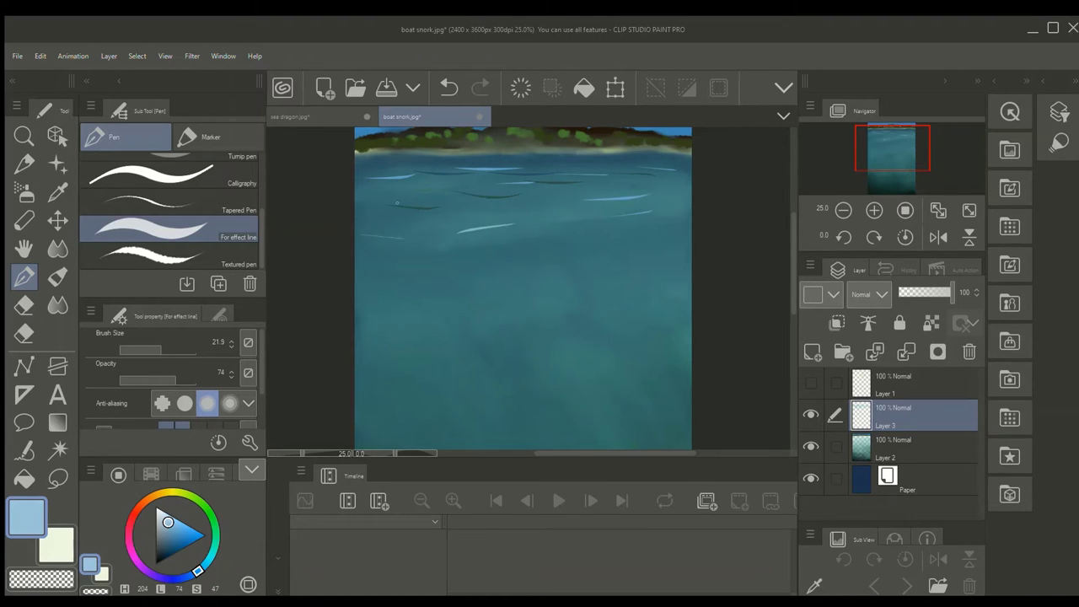
Show the boat sketch on Layer 1 and add a new layer directly above Layer 3.
click(810, 381)
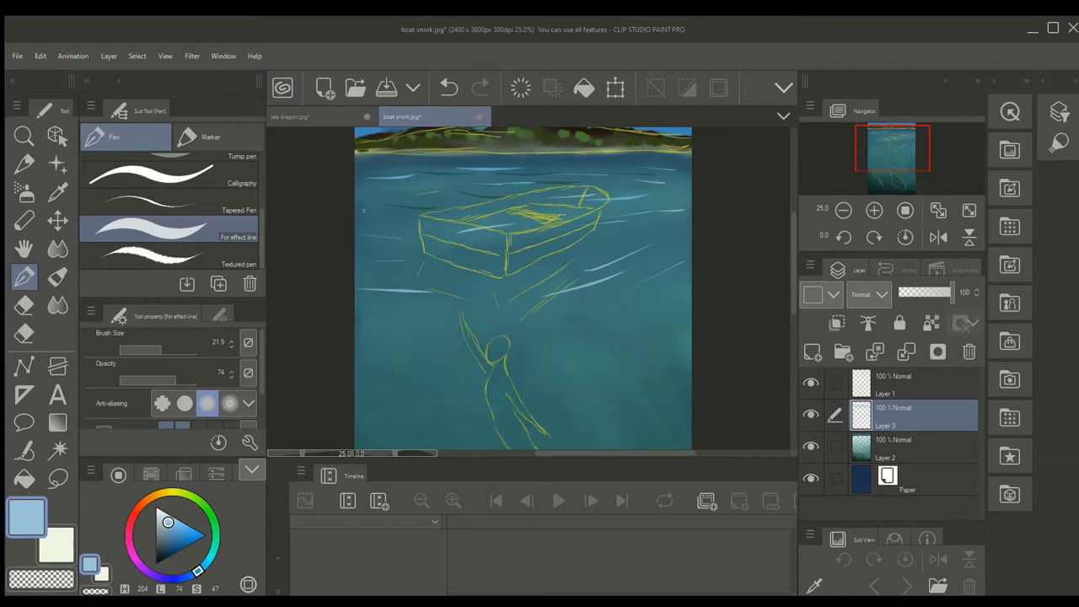
click(840, 209)
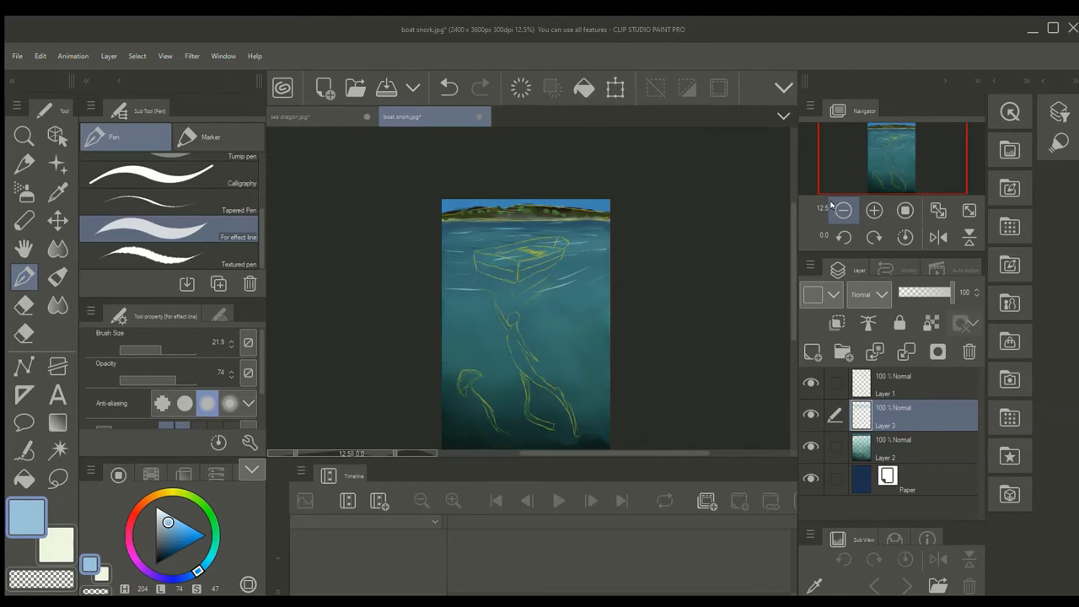
drag(872, 182, 888, 164)
click(874, 210)
click(874, 210)
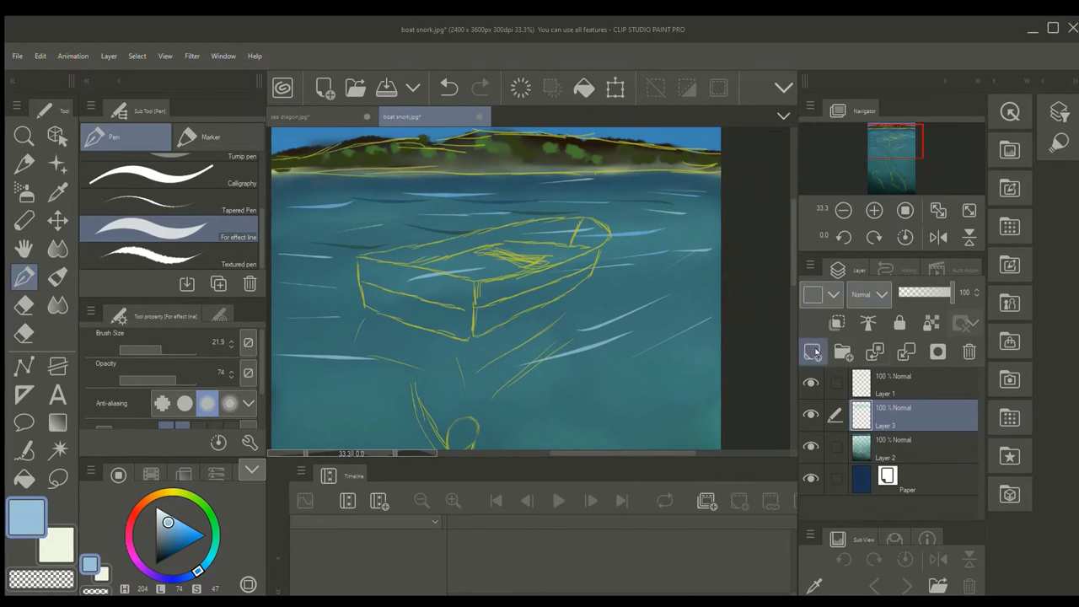
click(812, 351)
Lay a pale grey-blue band (H 204, L 85, S 12) across the boat's stern panel with Chalk at brush size 75.5.
click(158, 512)
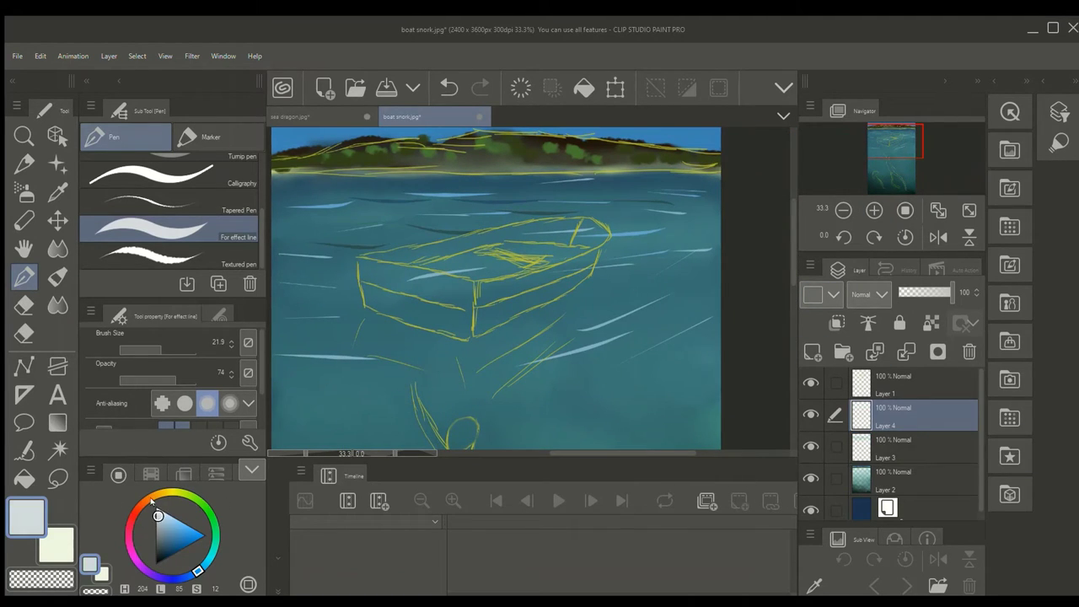
click(175, 350)
drag(374, 273, 445, 291)
key(p)
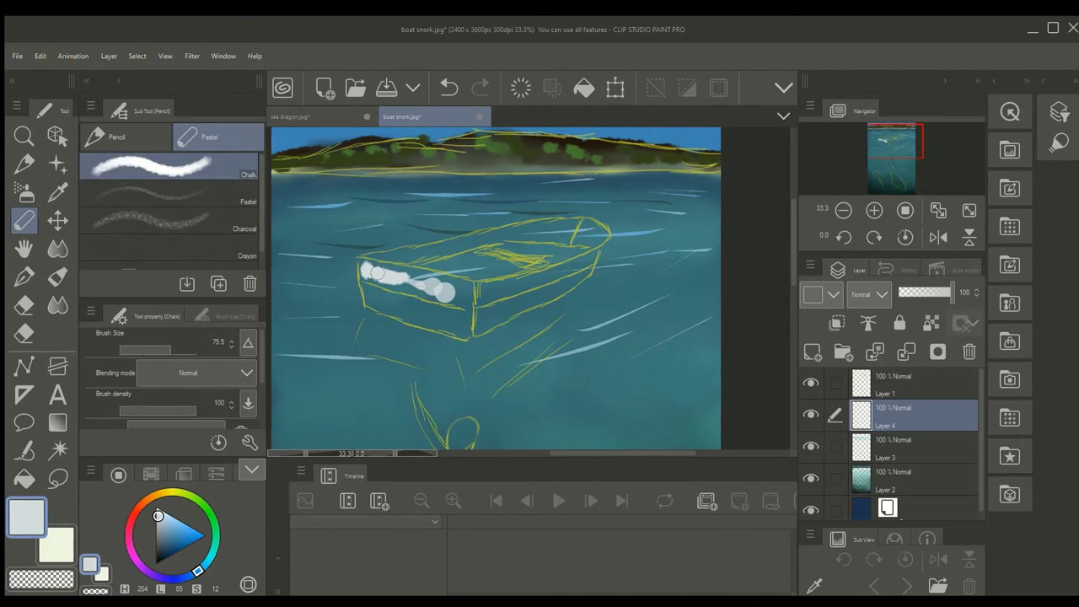
drag(377, 272, 460, 293)
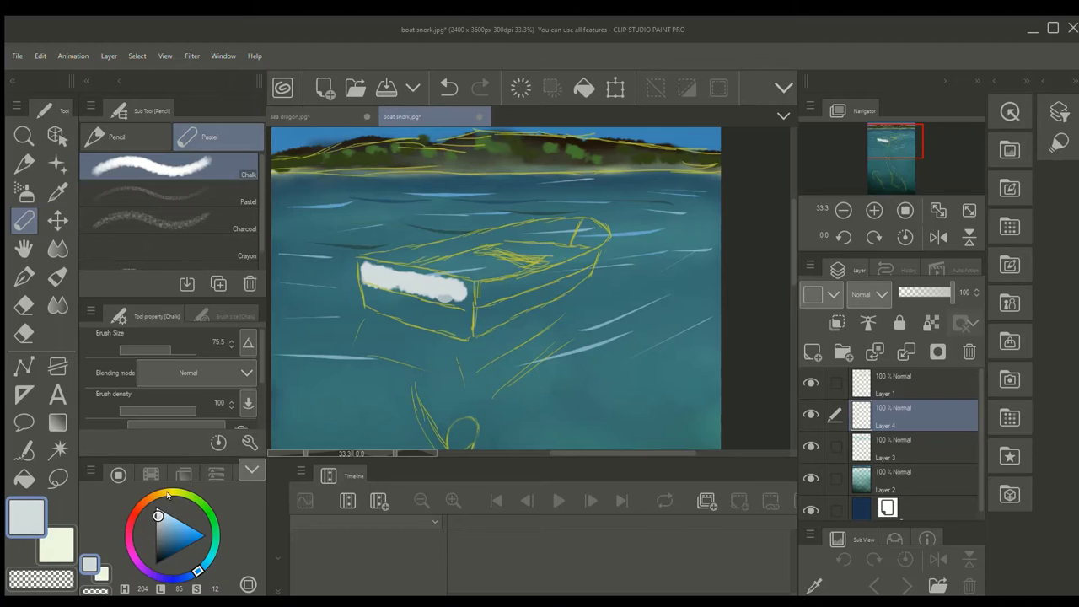
Fill the whole stern panel in mid grey (H 204, L 64, S 0) with Chalk, following the sketch outline.
click(157, 526)
key(ctrl+plus)
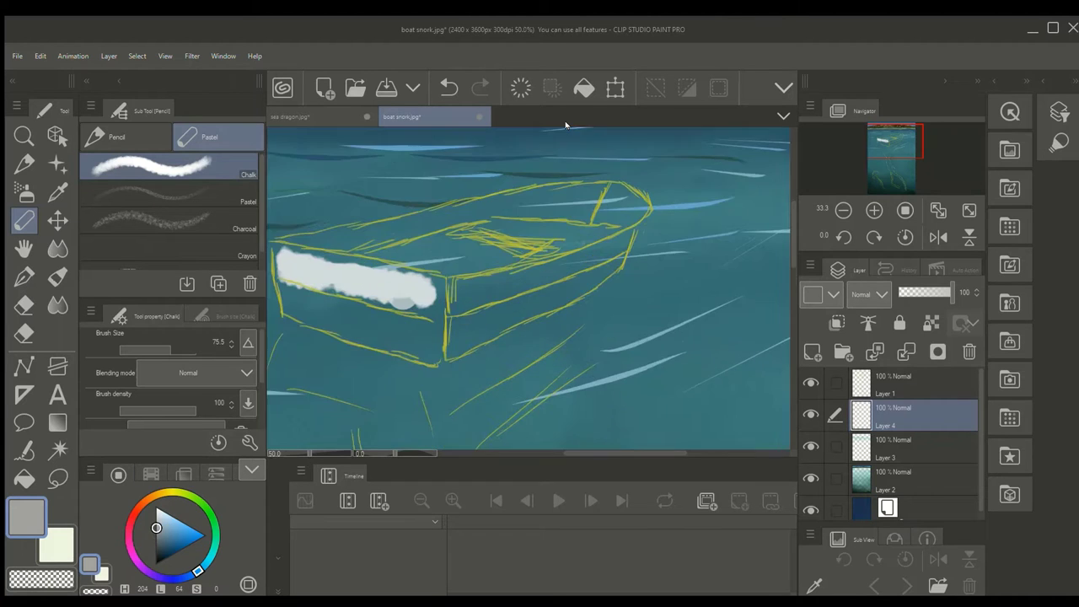
drag(907, 137, 893, 137)
drag(560, 313, 585, 318)
mouse_move(501, 291)
mouse_down()
mouse_move(536, 311)
mouse_move(473, 283)
mouse_move(613, 333)
mouse_move(521, 294)
mouse_move(466, 244)
mouse_move(549, 290)
mouse_move(615, 296)
mouse_move(478, 247)
mouse_move(577, 263)
mouse_move(524, 264)
mouse_move(466, 235)
mouse_move(488, 288)
mouse_move(616, 278)
mouse_up()
mouse_move(621, 327)
mouse_down()
mouse_move(484, 298)
mouse_move(579, 319)
mouse_move(465, 239)
mouse_move(600, 263)
mouse_move(547, 266)
mouse_move(607, 294)
mouse_move(499, 270)
mouse_up()
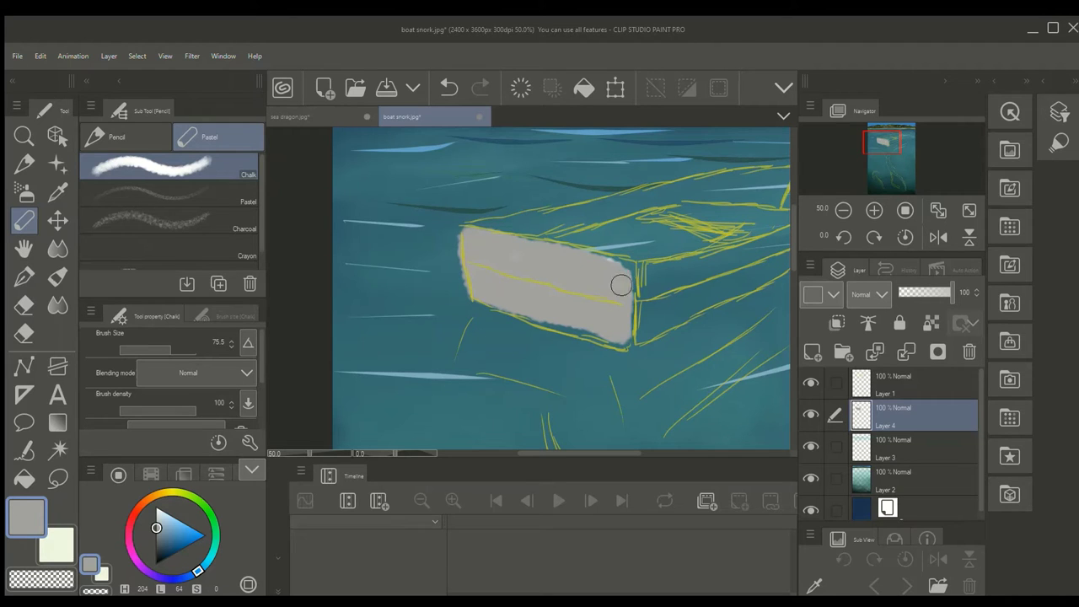
mouse_move(608, 320)
mouse_down()
mouse_move(541, 319)
mouse_move(602, 332)
mouse_up()
Add a pale grey-blue Chalk highlight along both the upper and lower stern planks, reusing the earlier pale colour.
click(150, 474)
click(90, 498)
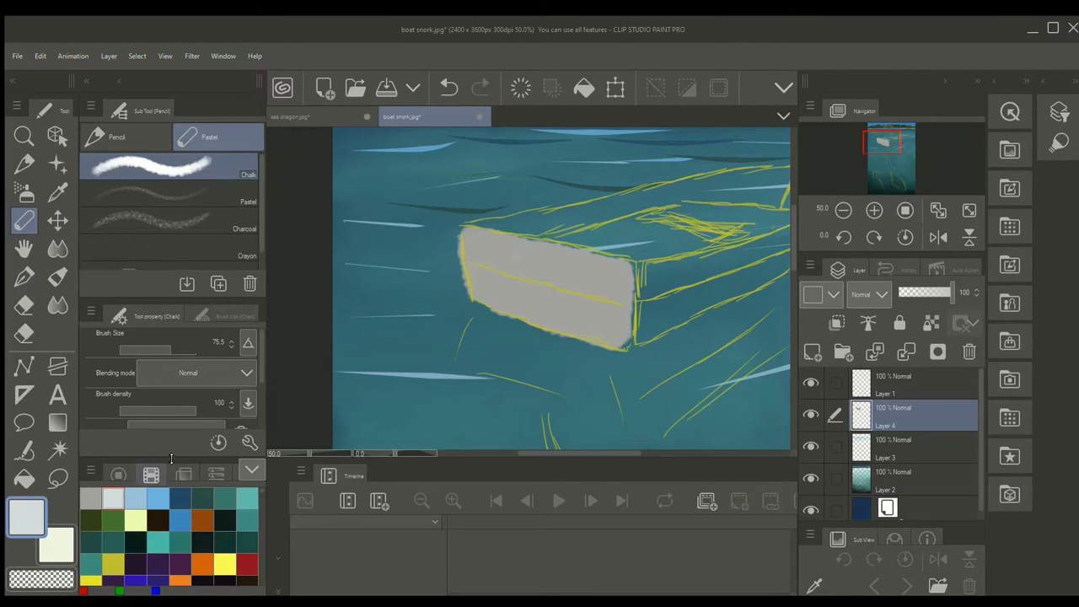
drag(484, 249, 594, 268)
drag(472, 284, 609, 317)
Soften the two pale stern highlights into the grey using the Blend tool at brush size 87.3.
key(j)
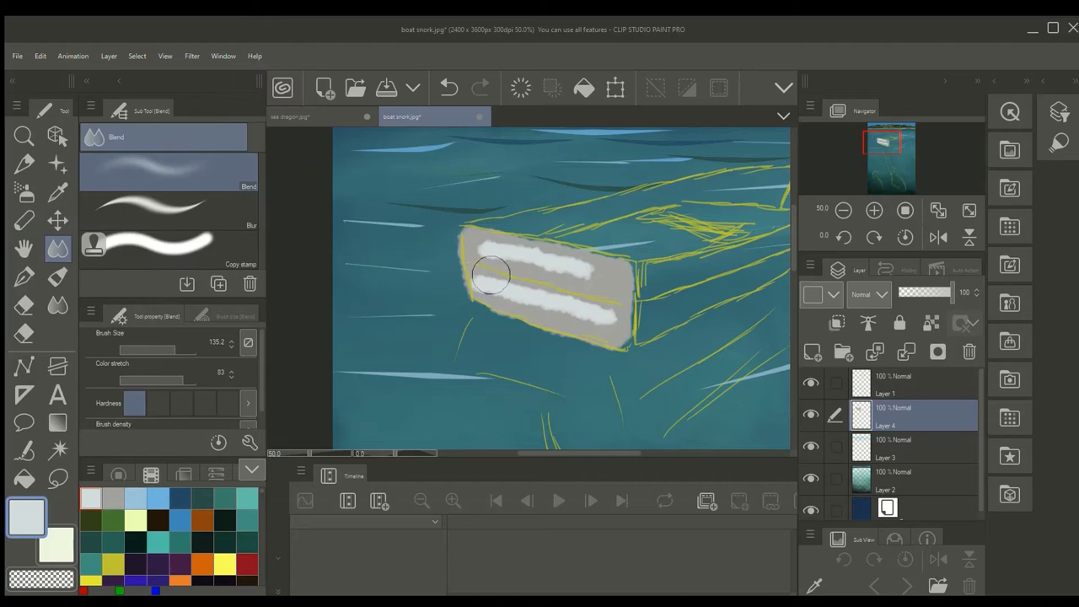
mouse_move(590, 263)
mouse_down()
mouse_move(530, 254)
mouse_move(599, 275)
mouse_up()
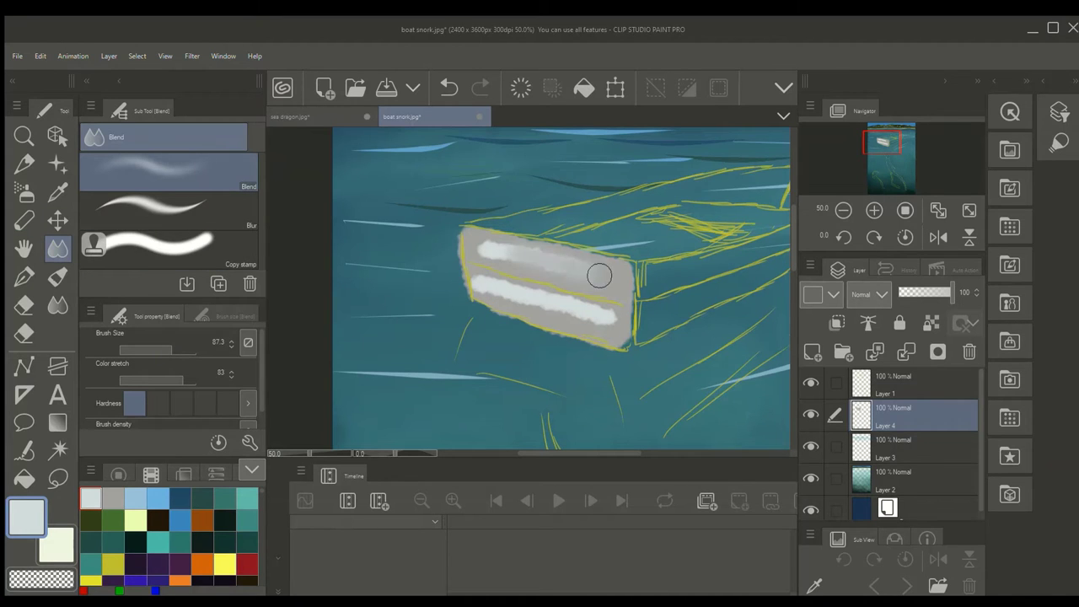
mouse_move(531, 257)
mouse_down()
mouse_move(481, 251)
mouse_move(525, 257)
mouse_up()
drag(477, 286, 605, 319)
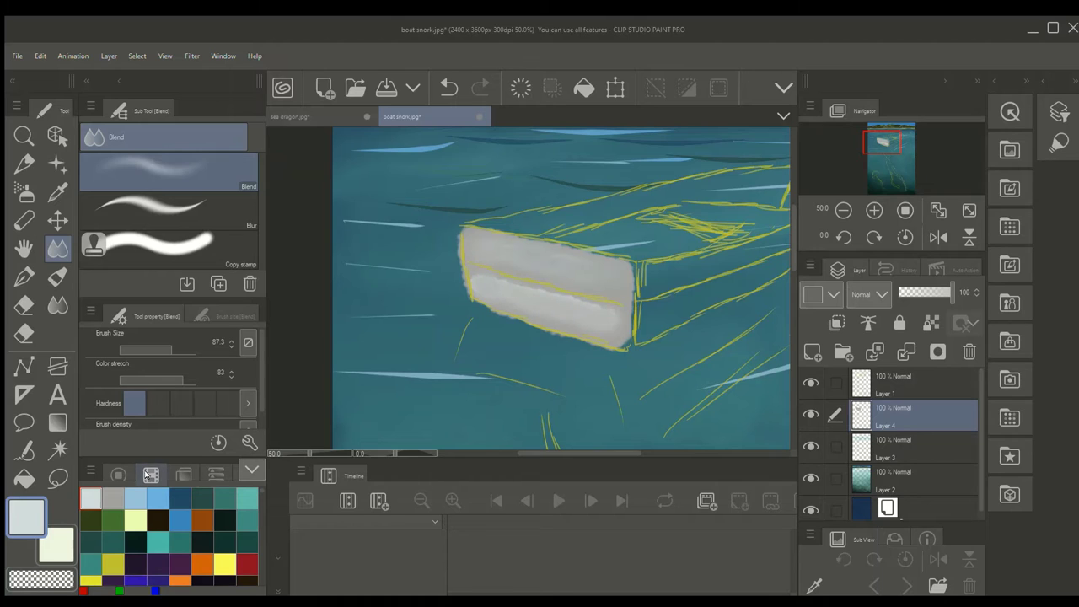
Trace the stern panel's upper edge in brown (H 27, L 39, S 31) with the Turnip pen at size 21.9 and opacity 38.
click(118, 474)
click(156, 495)
click(172, 537)
drag(169, 536, 167, 541)
click(24, 275)
click(874, 211)
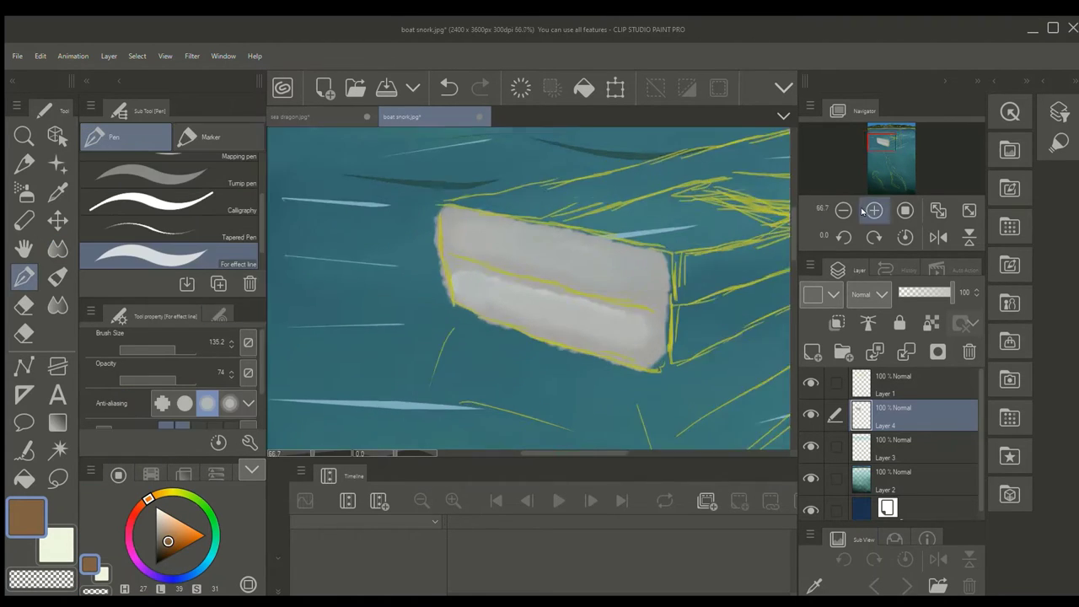
click(874, 211)
click(160, 202)
click(181, 176)
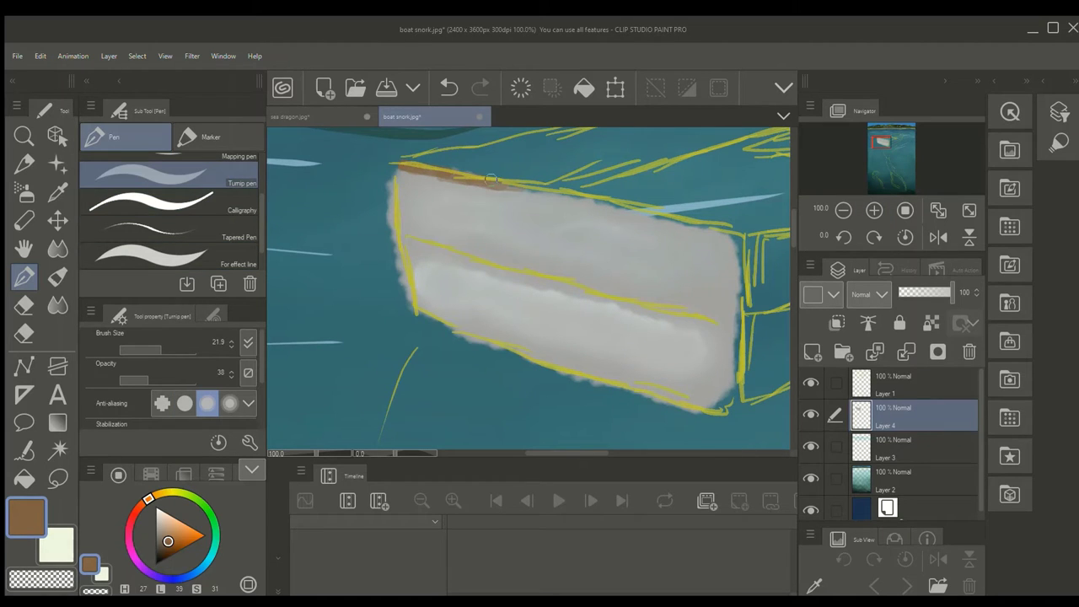
drag(542, 192, 597, 199)
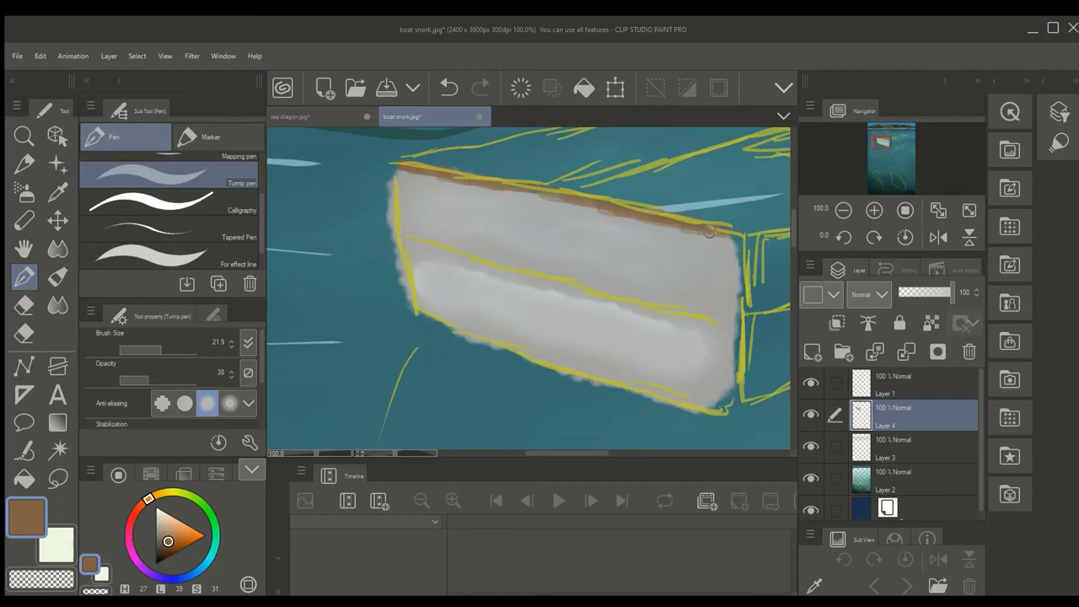
Outline the stern's middle plank seam, side edges and lower edge in the same brown.
drag(654, 311, 723, 326)
drag(392, 242, 649, 312)
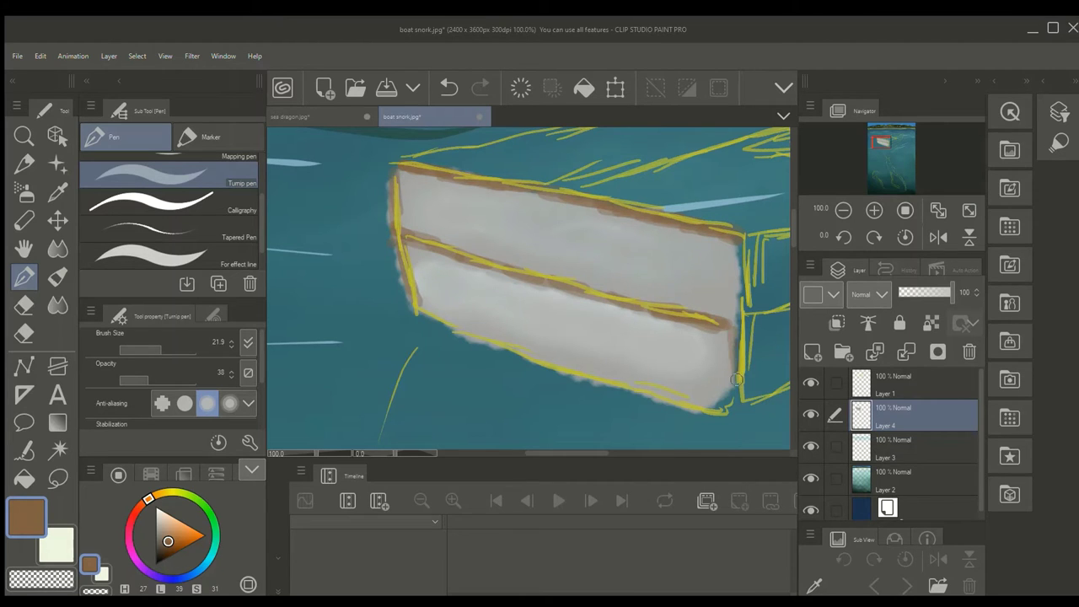
drag(730, 327, 724, 403)
drag(394, 301, 694, 399)
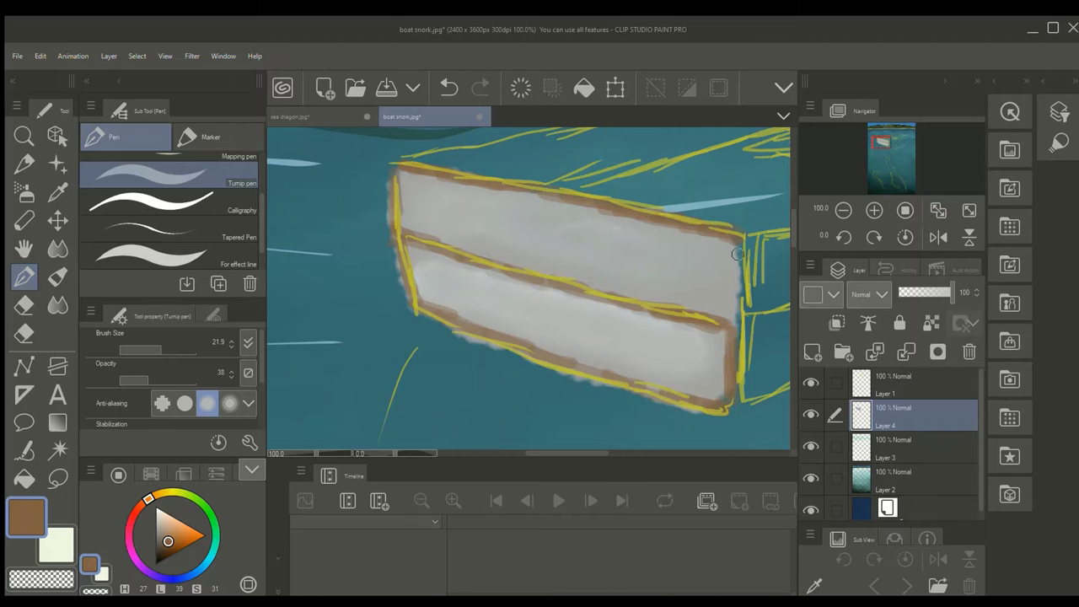
drag(737, 249, 733, 320)
Paint the boat's far inner side near the stern in brown and shade its lower edge in darker brown.
drag(882, 143, 888, 139)
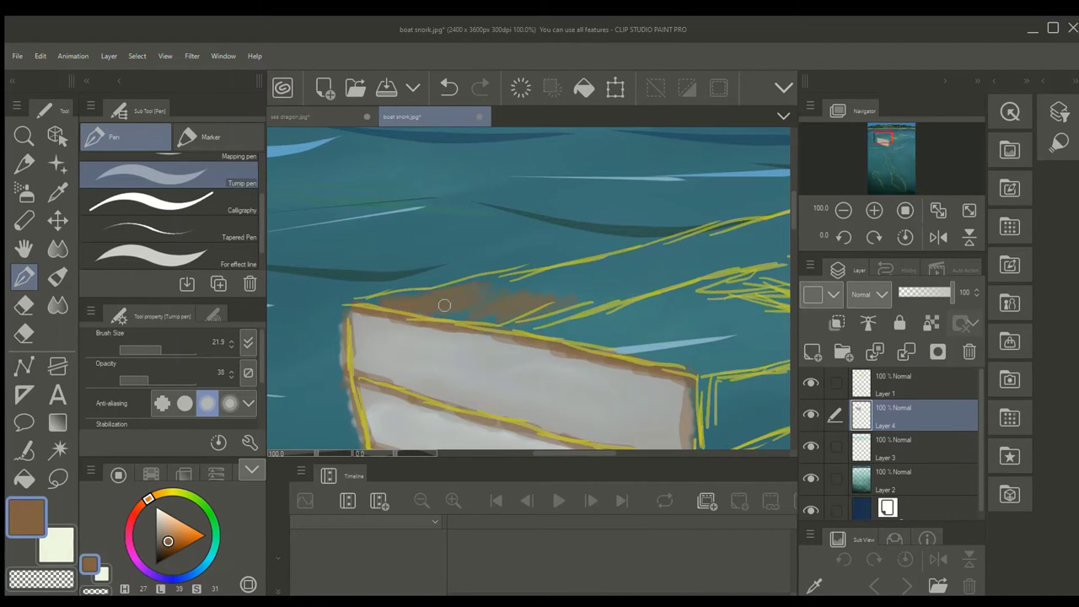
click(166, 549)
click(151, 475)
click(184, 474)
click(164, 566)
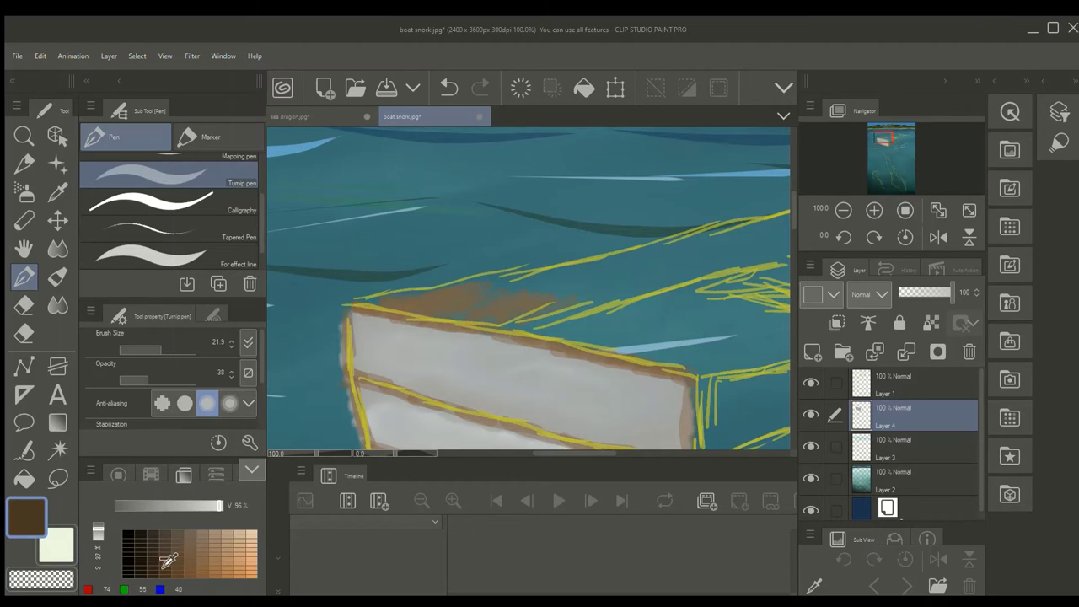
drag(530, 318, 735, 261)
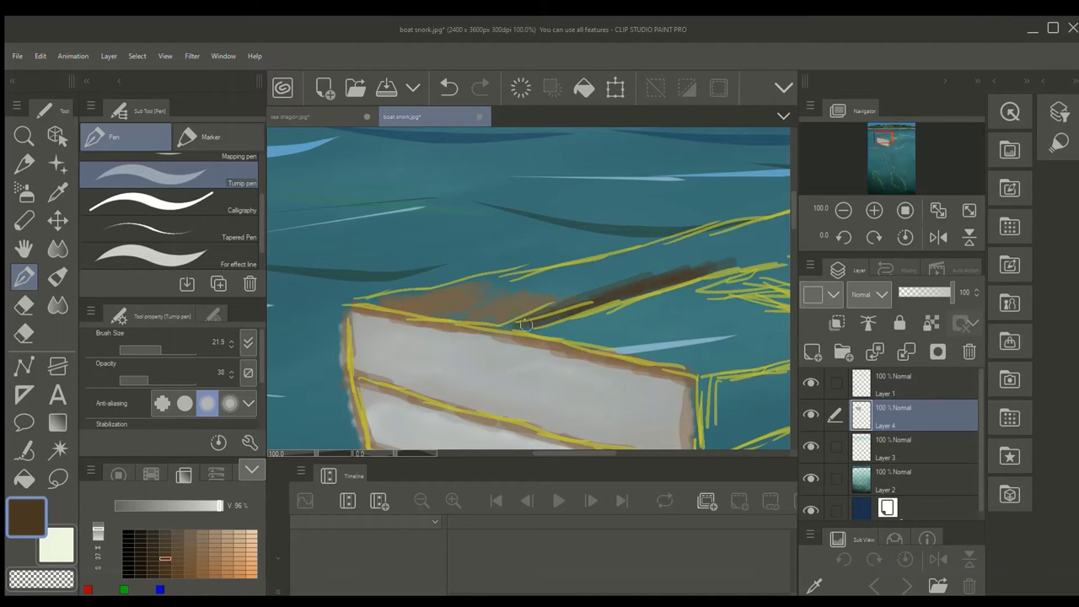
Fill the boat's floor behind the stern in very dark brown with the Turnip pen at opacity 67.
click(153, 554)
mouse_move(679, 314)
mouse_down()
mouse_move(692, 310)
mouse_move(696, 345)
mouse_move(584, 335)
mouse_move(639, 301)
mouse_move(556, 336)
mouse_move(619, 327)
mouse_up()
drag(148, 380, 170, 379)
mouse_move(653, 314)
mouse_down()
mouse_move(598, 326)
mouse_move(708, 339)
mouse_move(685, 363)
mouse_move(675, 341)
mouse_move(713, 357)
mouse_up()
drag(648, 341, 575, 332)
Extend medium brown along the boat's far inner side and very dark brown across the floor toward the bow.
click(190, 549)
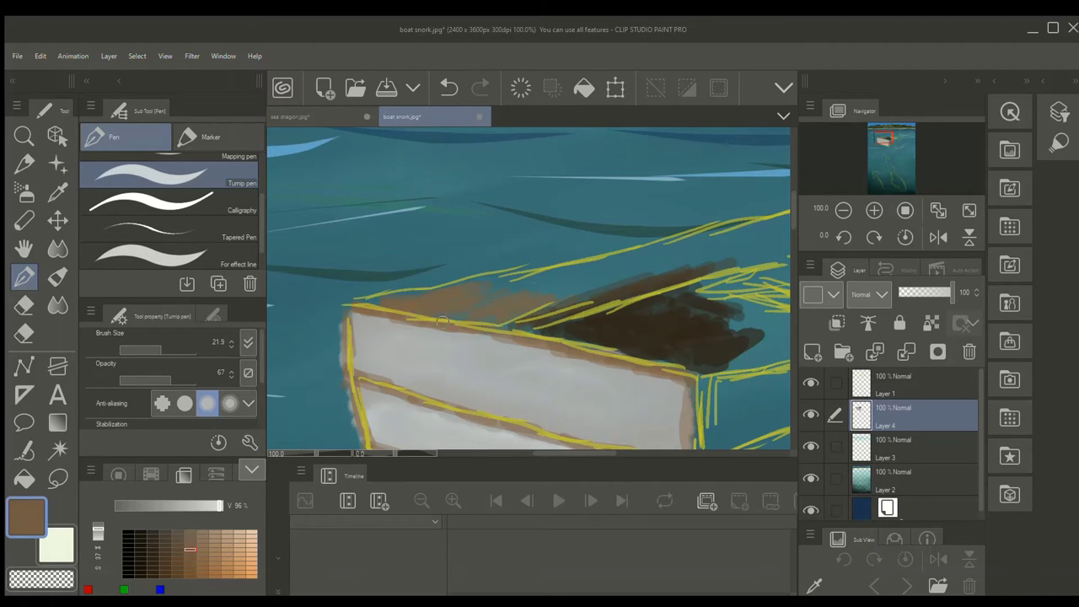
drag(599, 272, 641, 280)
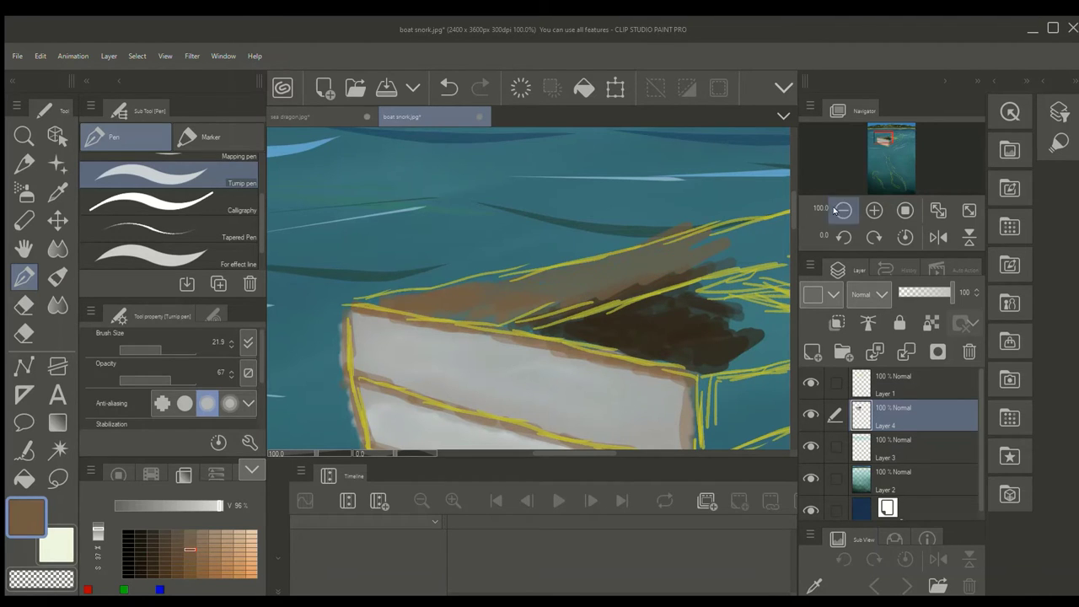
key(ctrl+minus)
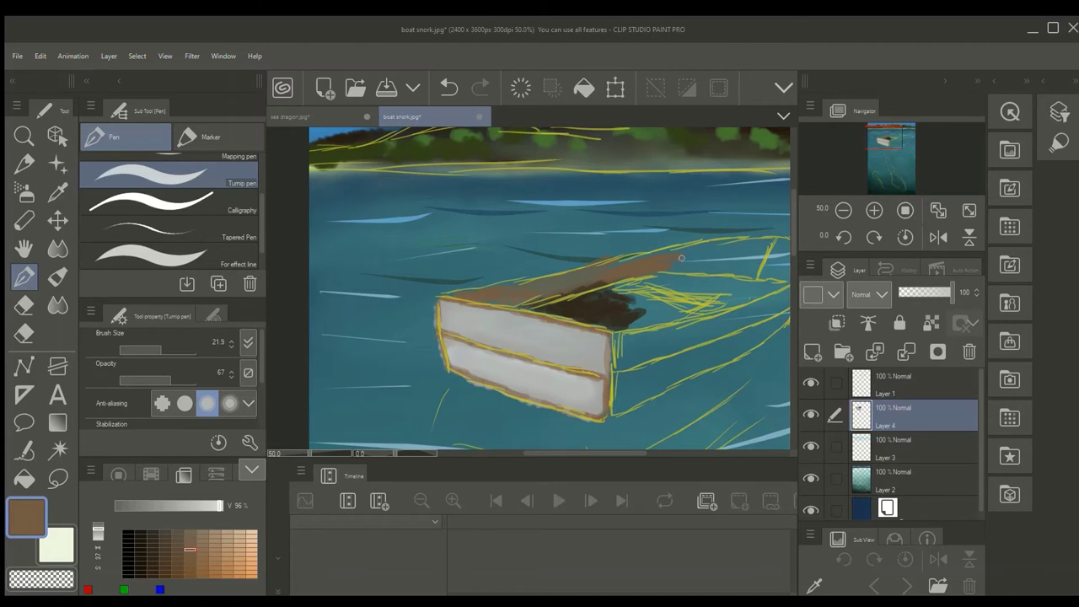
alt+click(621, 320)
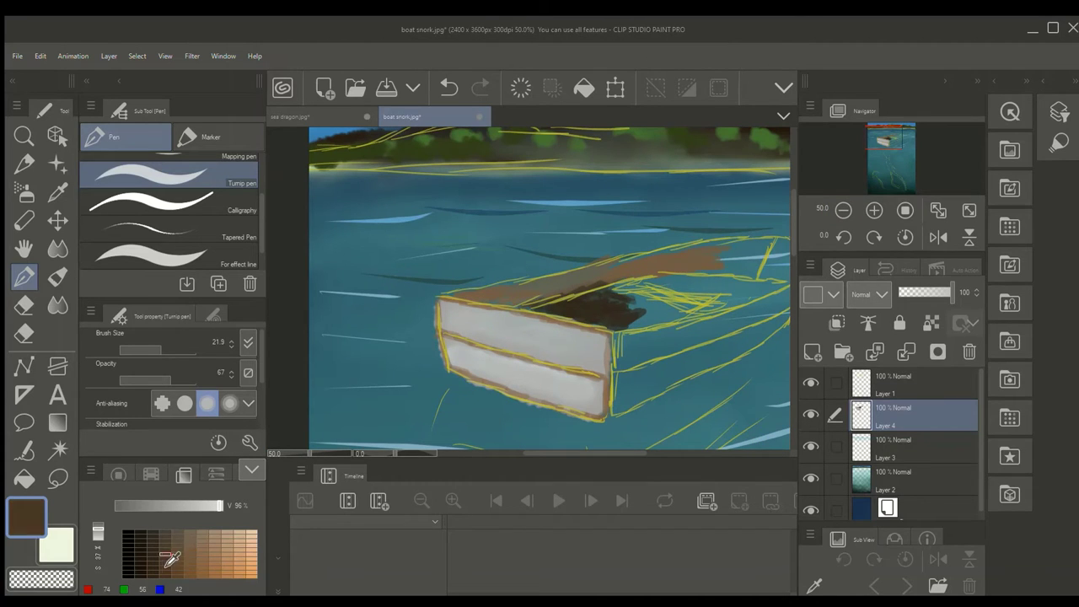
mouse_move(674, 300)
mouse_down()
mouse_move(641, 295)
mouse_move(742, 300)
mouse_move(697, 285)
mouse_up()
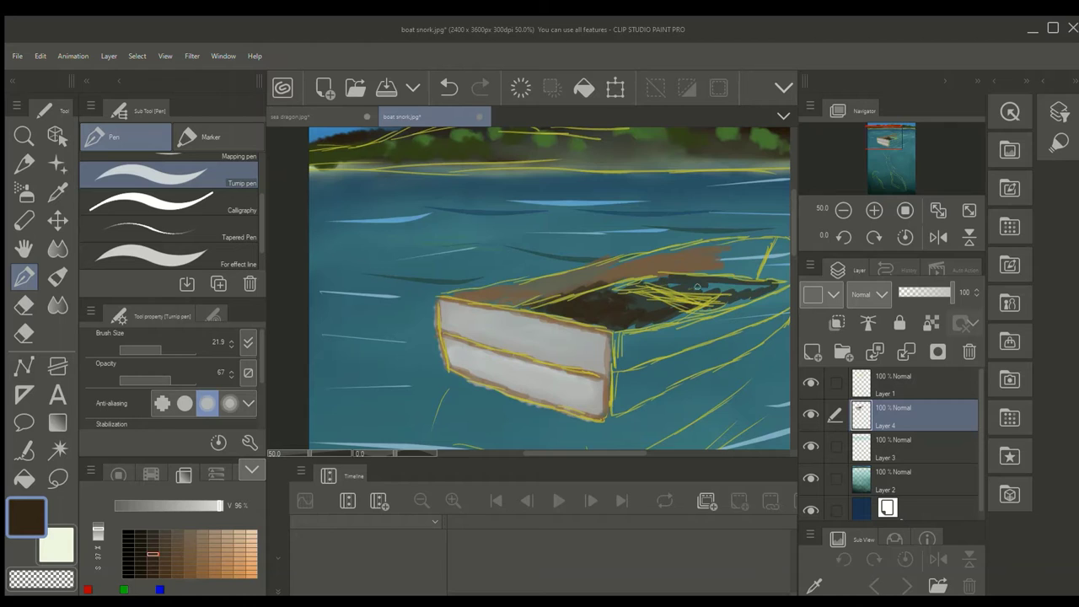
Cover the boat's long outer side in grey with the Turnip pen, filling the gaps with the Oil paint brush.
click(152, 474)
click(180, 499)
click(203, 499)
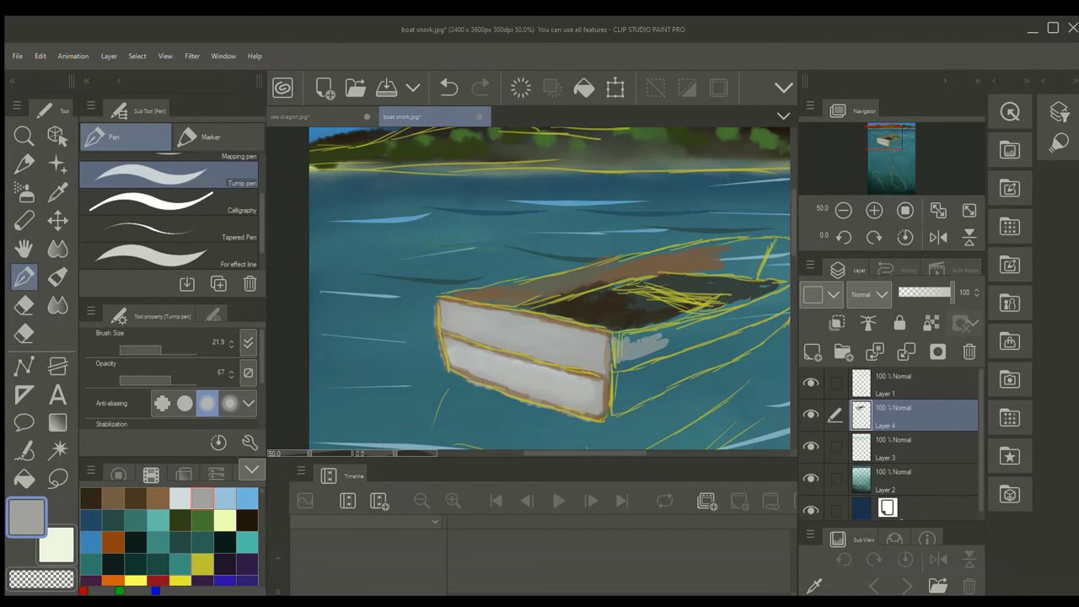
mouse_move(640, 321)
mouse_down()
mouse_move(733, 320)
mouse_move(640, 371)
mouse_move(615, 409)
mouse_move(674, 362)
mouse_move(628, 327)
mouse_up()
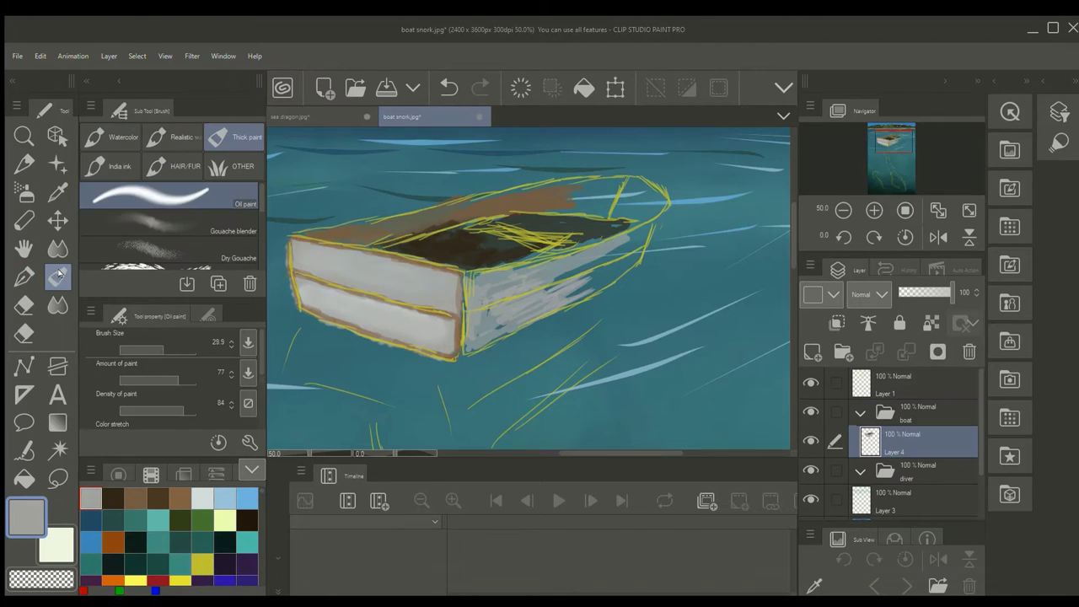
mouse_move(646, 231)
mouse_down()
mouse_move(548, 298)
mouse_move(584, 293)
mouse_move(637, 251)
mouse_move(603, 256)
mouse_up()
mouse_move(478, 328)
mouse_down()
mouse_move(472, 347)
mouse_move(620, 277)
mouse_move(510, 286)
mouse_move(489, 270)
mouse_move(597, 251)
mouse_up()
Paint the bow and the remaining far inner side in brown with Oil paint, raising the amount of paint to 87.
click(135, 499)
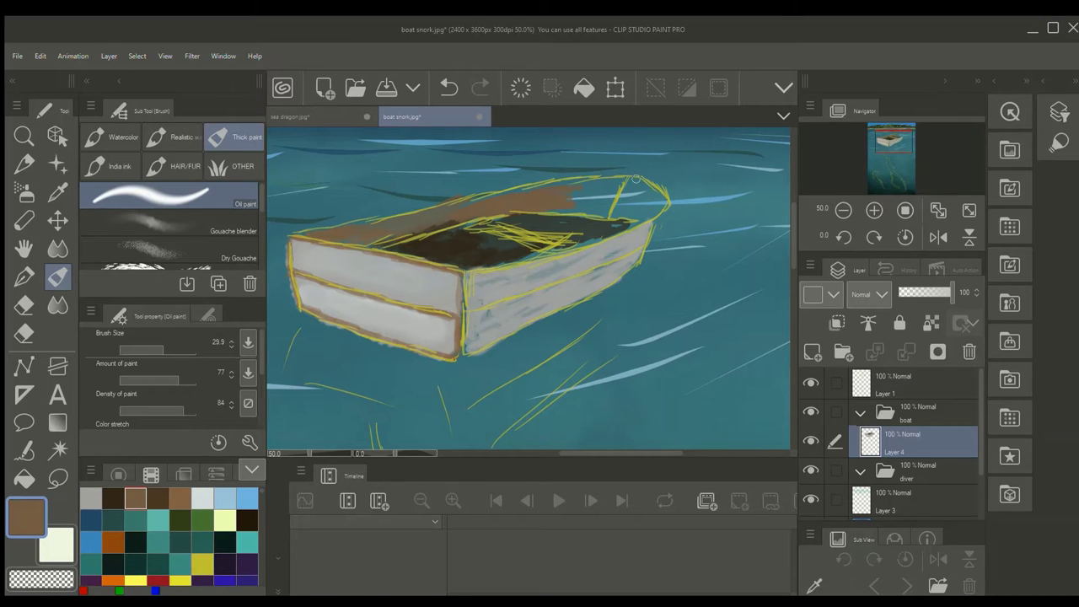
drag(635, 179, 662, 196)
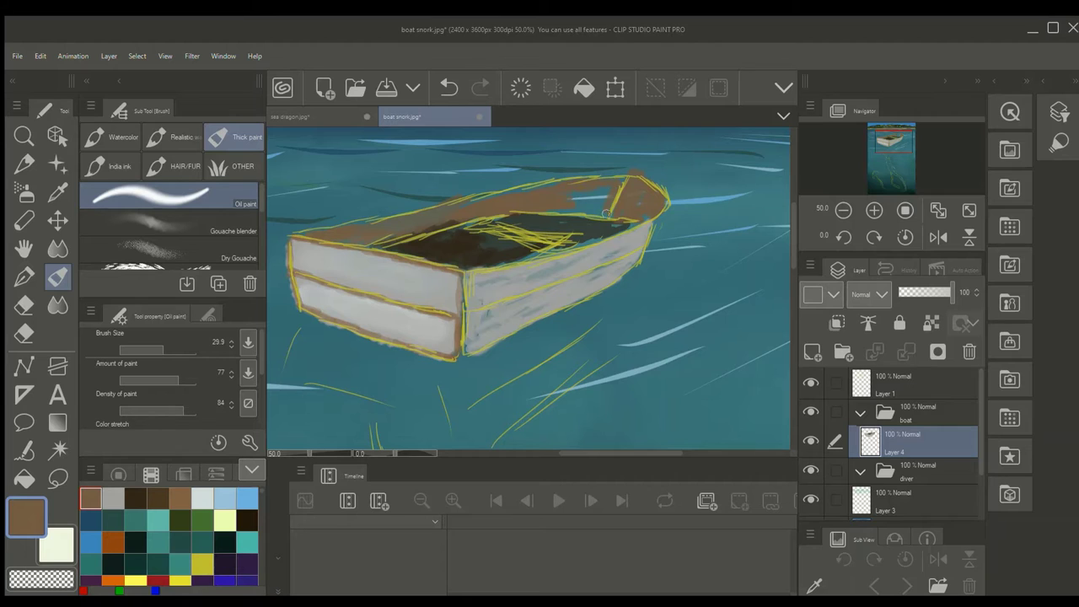
click(185, 380)
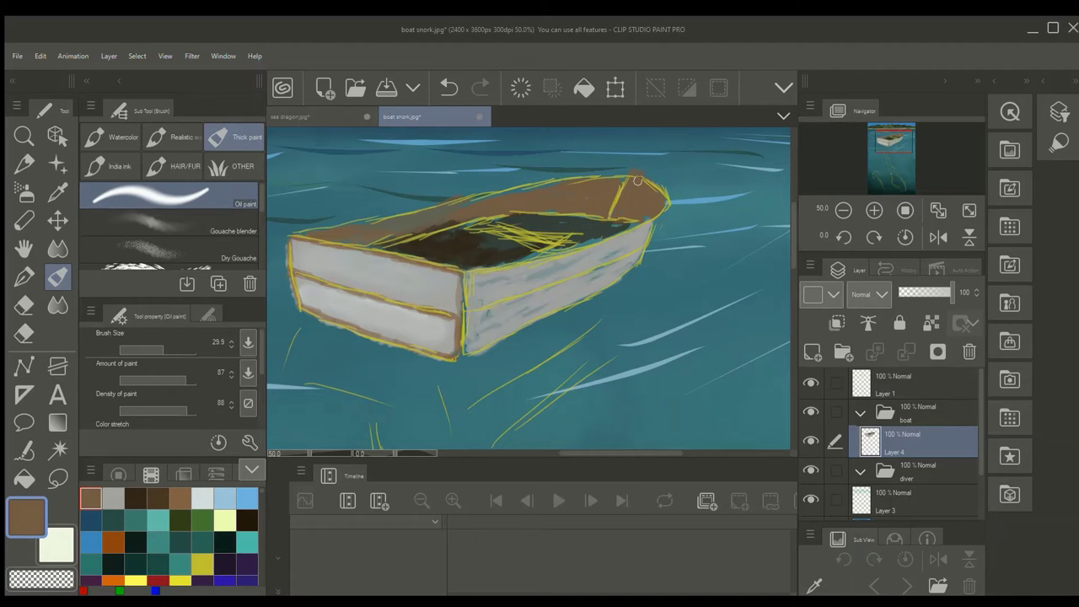
Draw grey plank lines inside the bow and far side with the G-pen at size 13.0 and opacity 48.
click(113, 498)
click(23, 276)
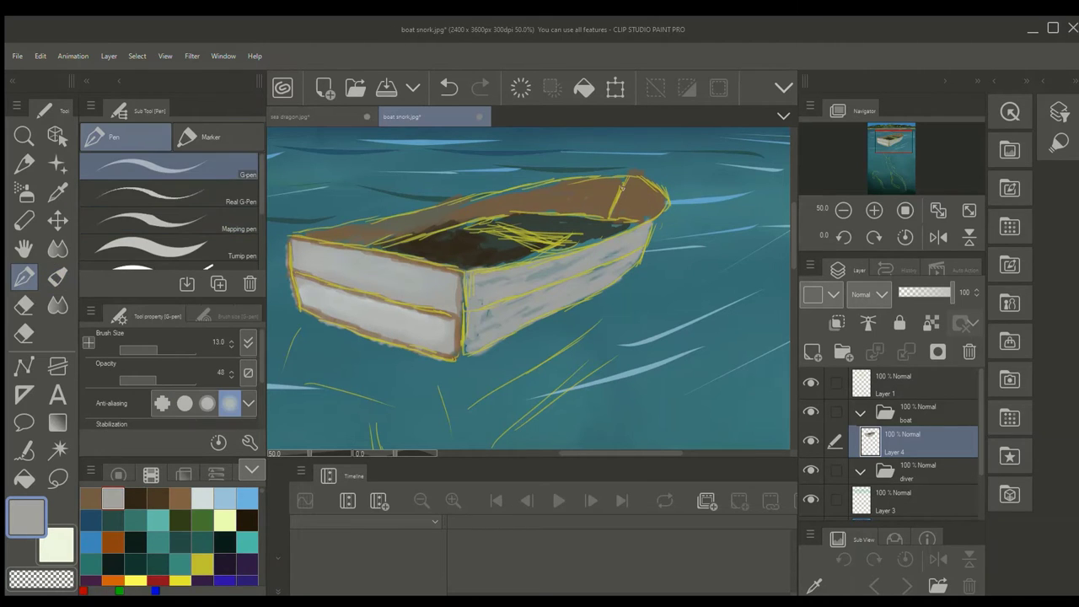
drag(622, 187, 625, 176)
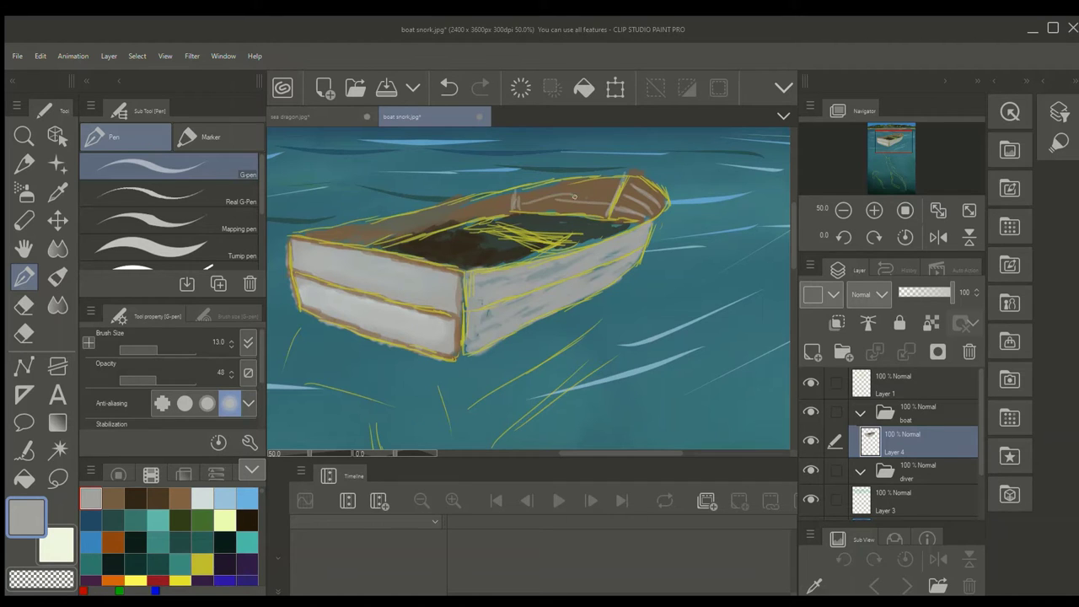
Smooth the grey outer hull and the brown interior using the Blend tool with color stretch 61.
key(j)
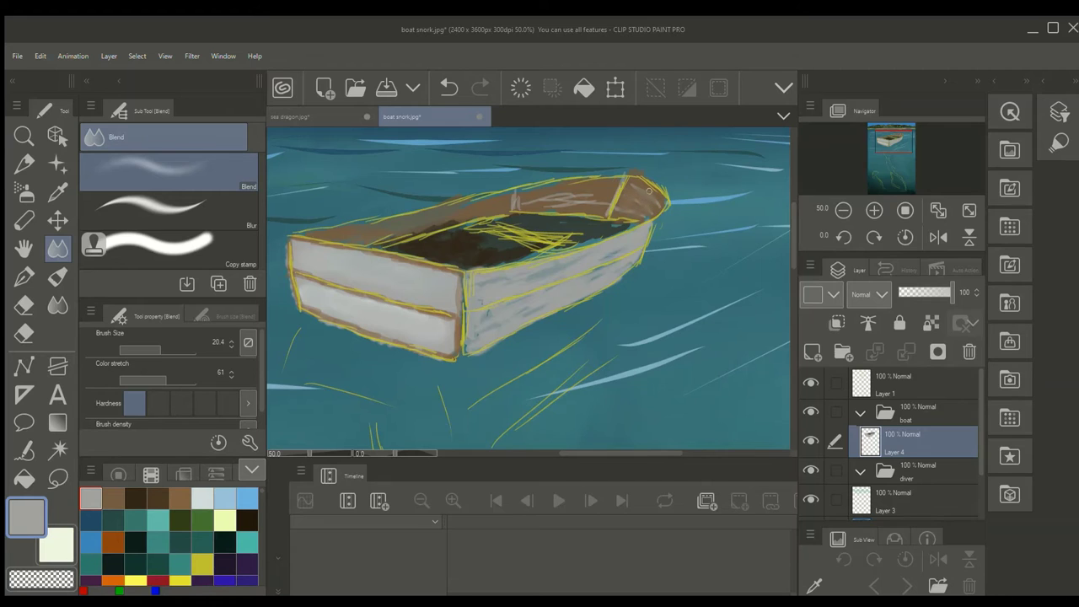
click(178, 346)
mouse_move(607, 263)
mouse_down()
mouse_move(479, 332)
mouse_move(476, 293)
mouse_move(475, 338)
mouse_move(462, 315)
mouse_move(433, 346)
mouse_up()
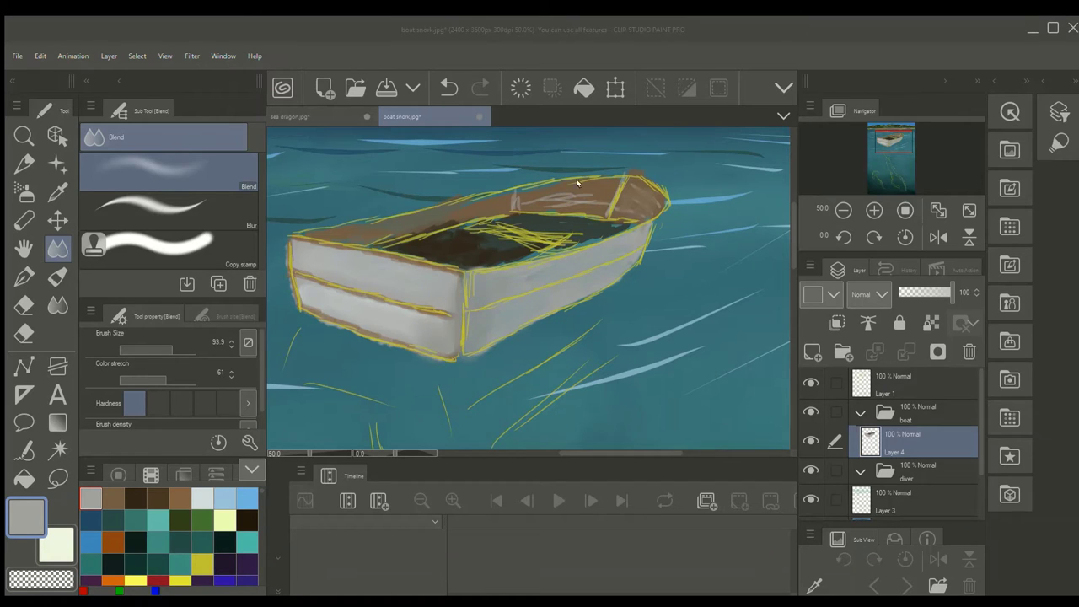
mouse_move(582, 204)
mouse_down()
mouse_move(552, 200)
mouse_move(617, 203)
mouse_move(572, 207)
mouse_up()
mouse_move(453, 230)
mouse_down()
mouse_move(530, 198)
mouse_move(531, 226)
mouse_move(602, 229)
mouse_move(525, 259)
mouse_move(490, 240)
mouse_move(419, 245)
mouse_move(504, 245)
mouse_move(431, 254)
mouse_move(535, 228)
mouse_move(547, 241)
mouse_move(461, 248)
mouse_up()
Paint dark brown shadows along the floor edges and corners inside the boat with the G-pen.
click(135, 499)
key(p)
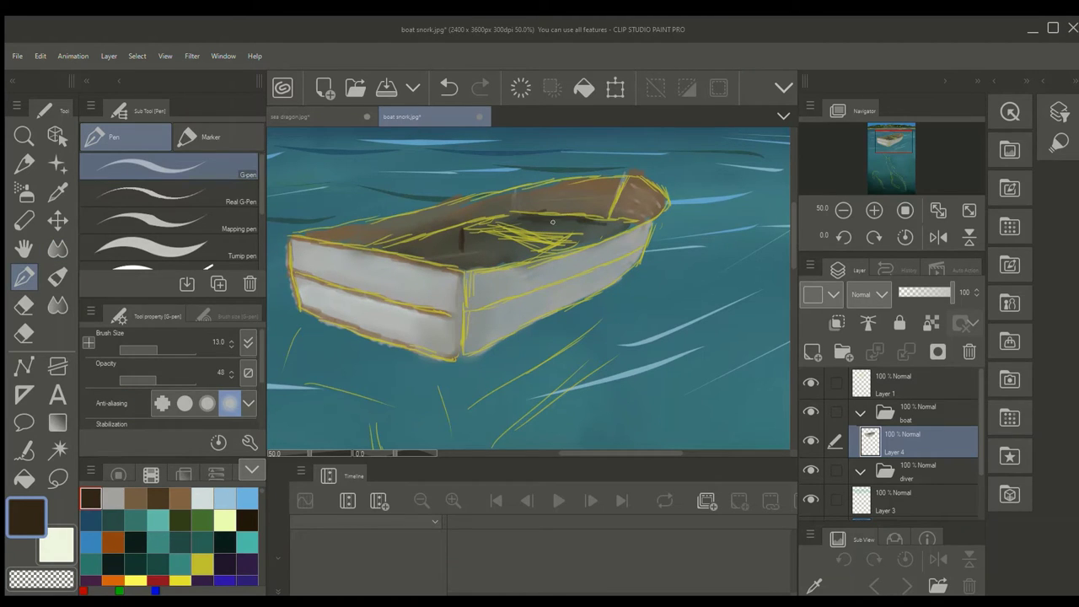
drag(552, 221, 568, 228)
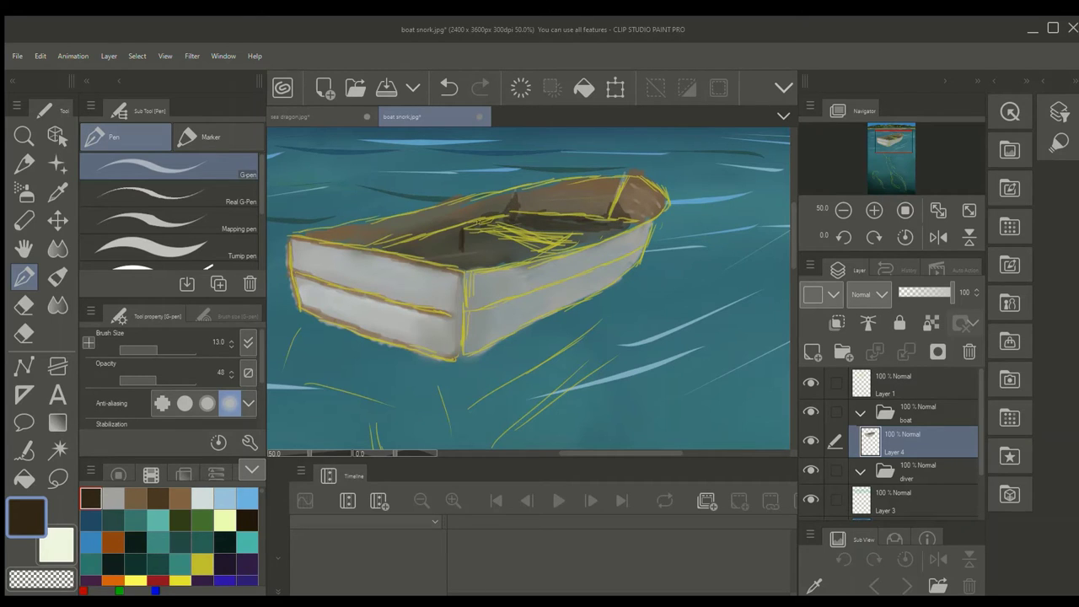
mouse_move(465, 249)
mouse_down()
mouse_move(440, 244)
mouse_move(396, 251)
mouse_move(506, 257)
mouse_move(469, 249)
mouse_move(509, 267)
mouse_up()
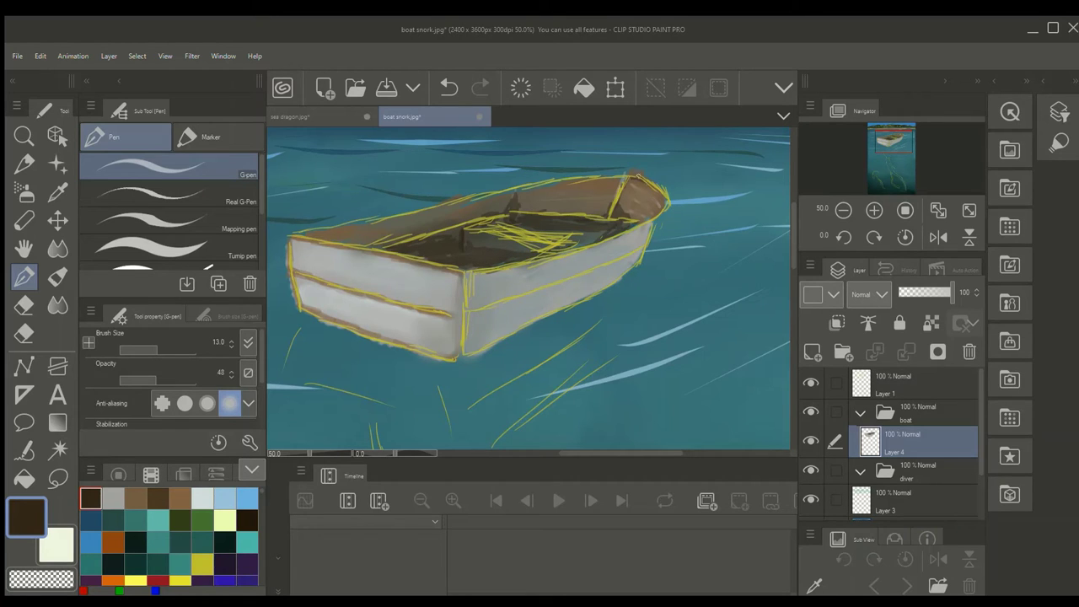
Draw dark grey lines along the plank seam, bottom edge and corners of the outer hull with the G-pen.
click(184, 475)
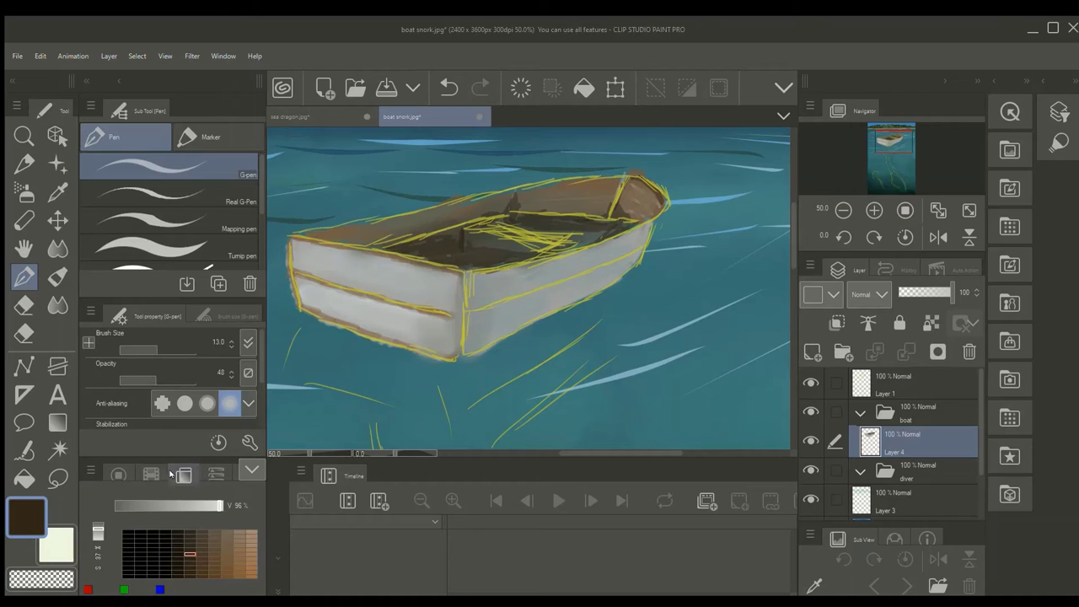
click(151, 475)
click(113, 499)
click(183, 475)
click(140, 555)
drag(474, 311, 557, 286)
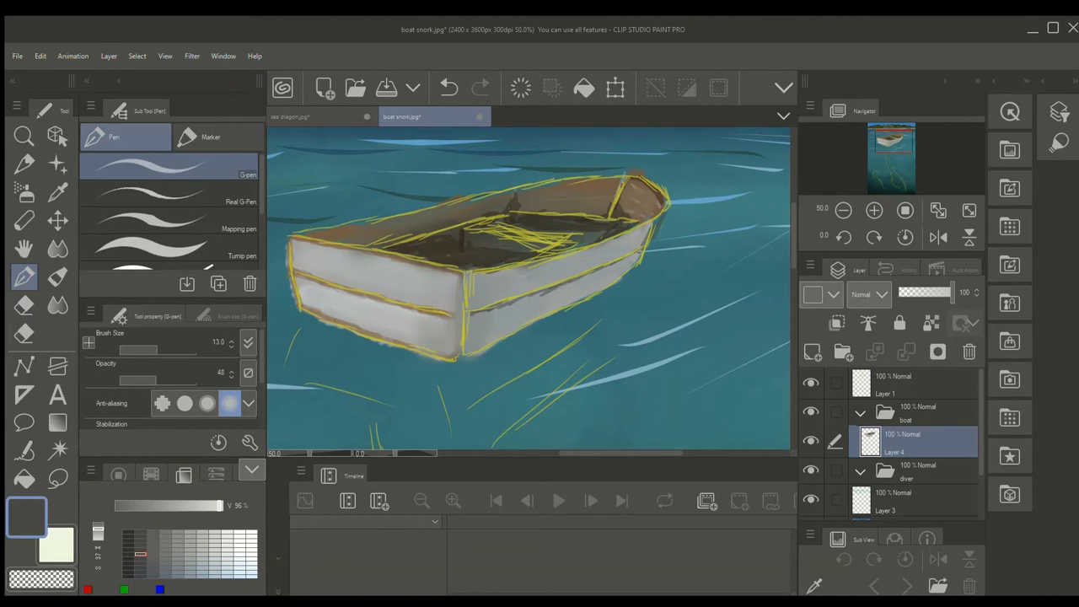
drag(470, 341, 492, 348)
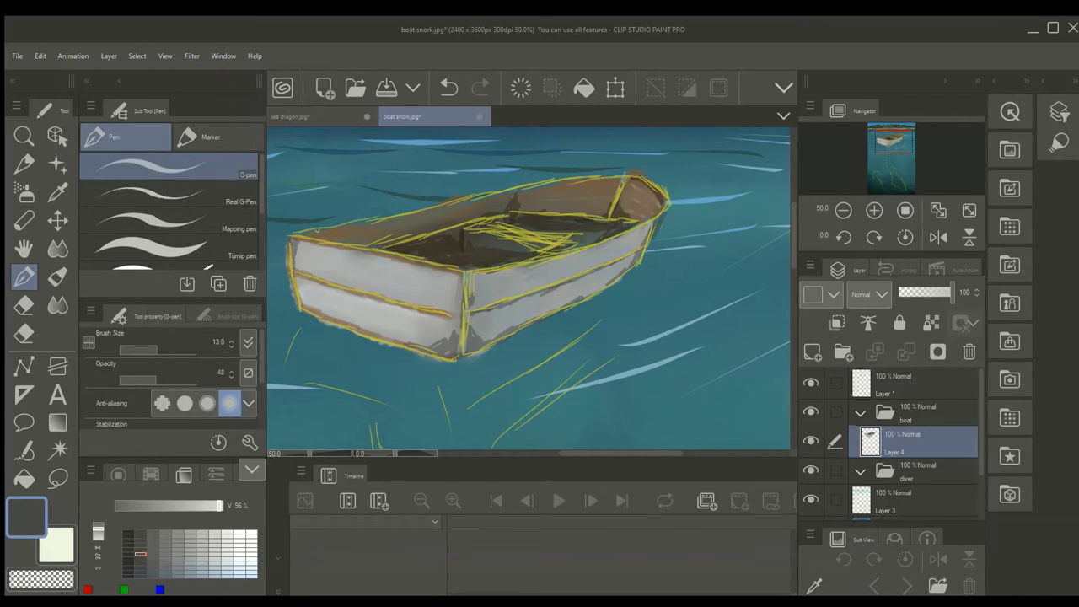
drag(305, 303, 309, 309)
Add light grey strokes to the planks of the boat's long outer side and set the Blend brush size to 23.5.
click(202, 549)
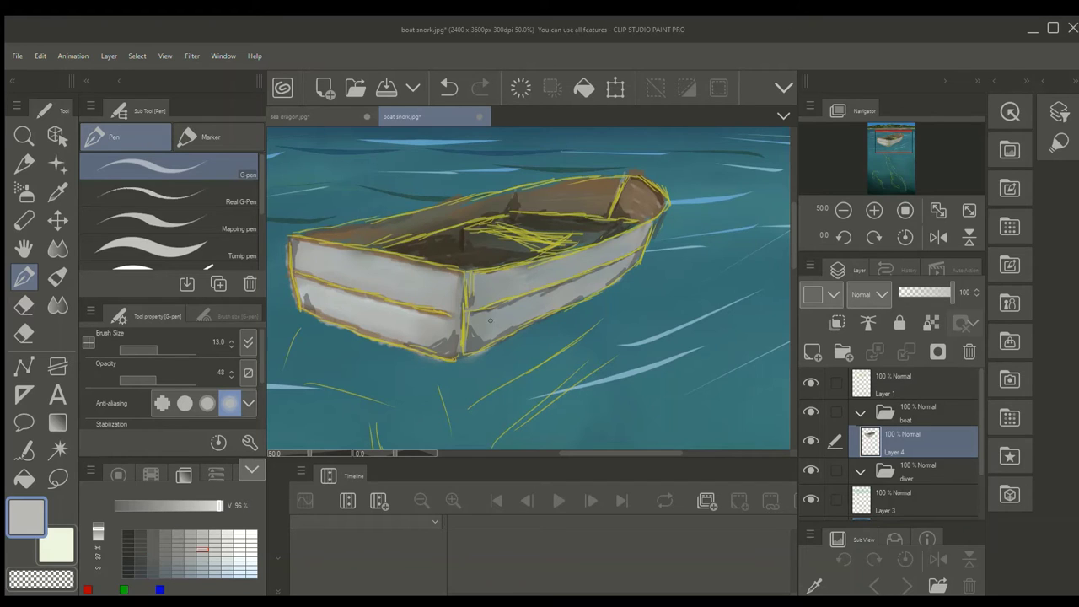
drag(493, 292, 556, 270)
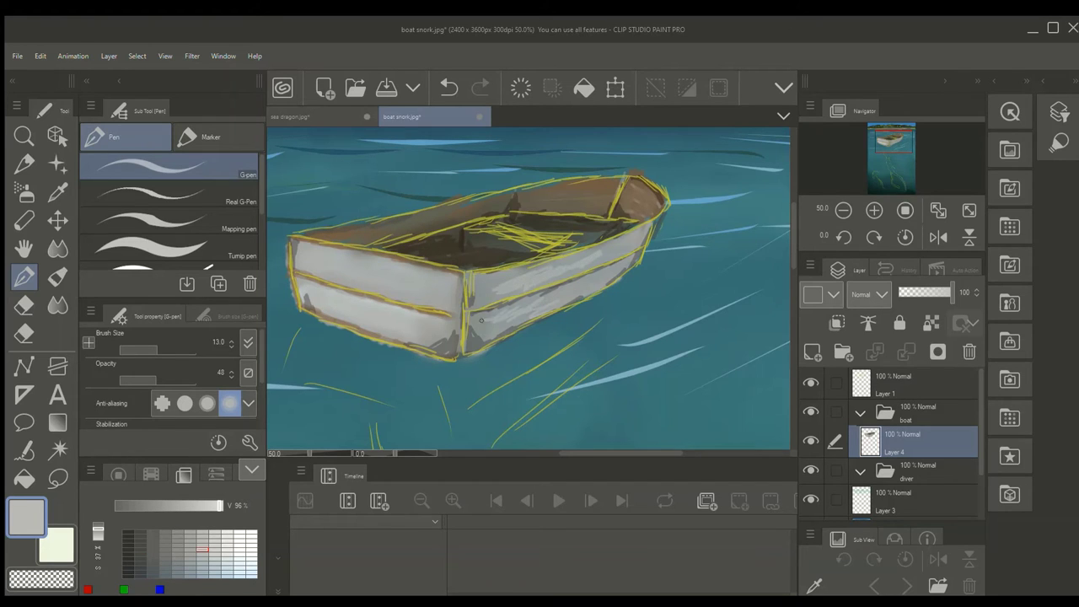
key(j)
drag(172, 349, 161, 350)
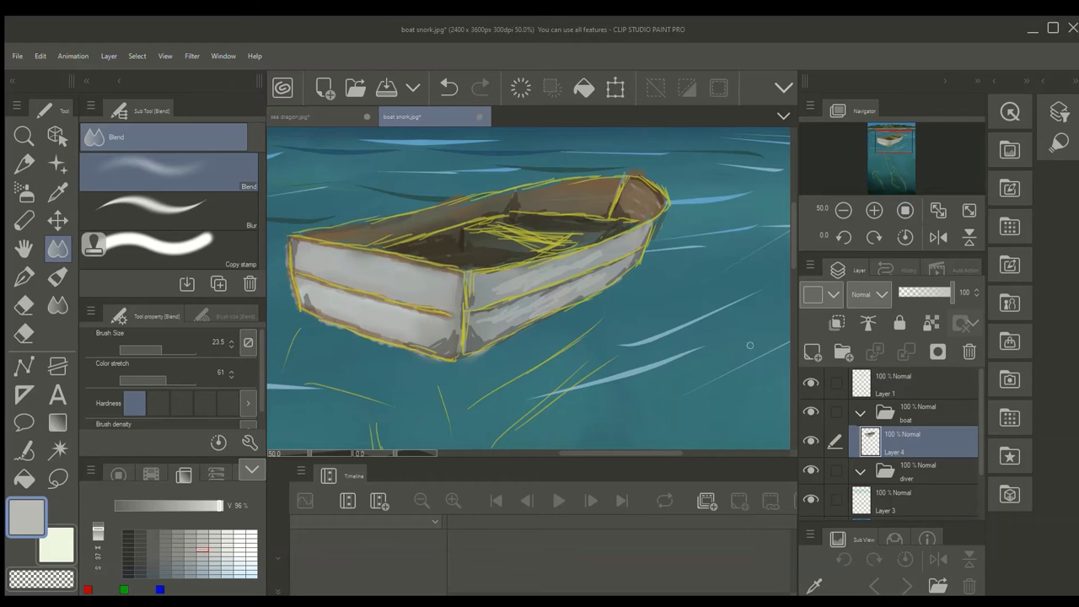
Hide the Layer 1 sketch and smear the strokes on the long outer side, interior and bow with the Finger tip tool.
click(810, 382)
click(57, 305)
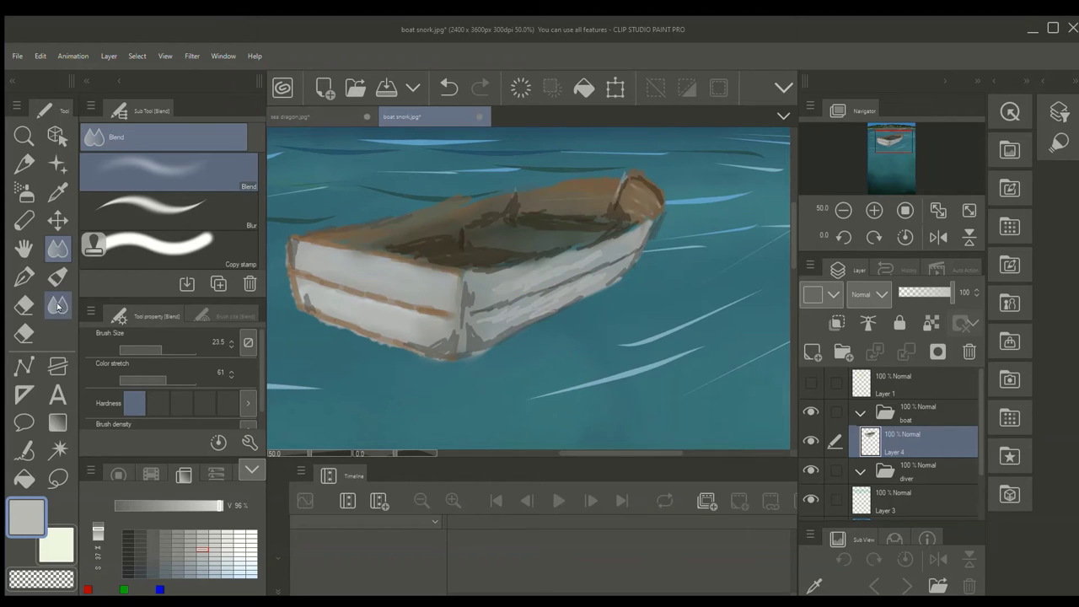
mouse_move(610, 249)
mouse_down()
mouse_move(588, 254)
mouse_move(616, 240)
mouse_up()
mouse_move(491, 328)
mouse_down()
mouse_move(590, 279)
mouse_move(487, 339)
mouse_move(610, 255)
mouse_move(601, 222)
mouse_move(553, 249)
mouse_move(583, 238)
mouse_move(475, 267)
mouse_move(394, 247)
mouse_move(541, 218)
mouse_move(440, 257)
mouse_move(486, 263)
mouse_move(494, 252)
mouse_move(440, 259)
mouse_move(379, 244)
mouse_move(418, 251)
mouse_move(416, 234)
mouse_move(372, 237)
mouse_move(386, 243)
mouse_move(347, 257)
mouse_move(425, 274)
mouse_up()
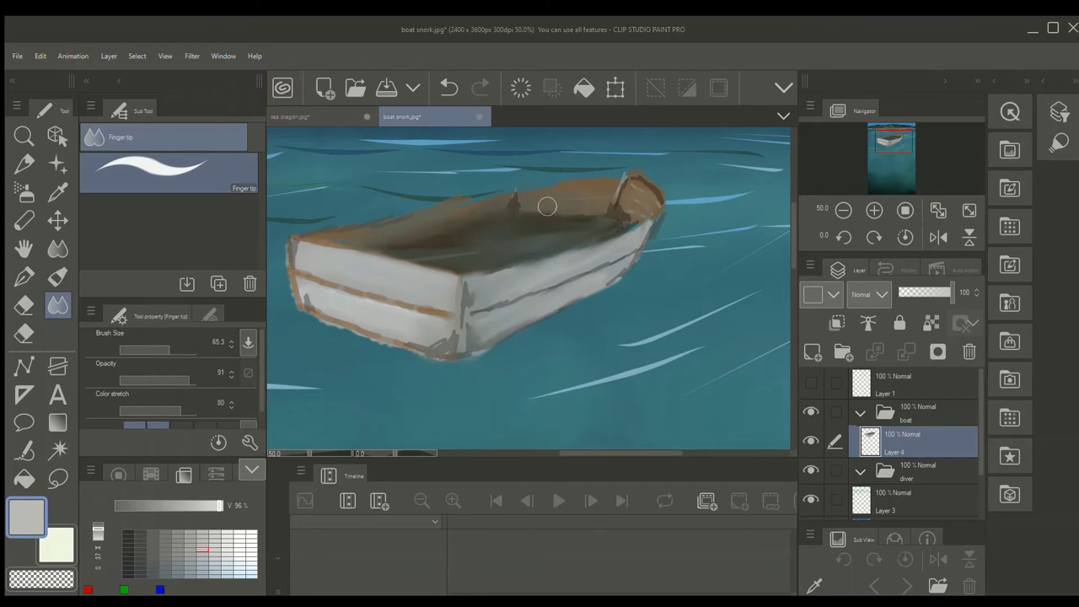
mouse_move(547, 206)
mouse_down()
mouse_move(584, 202)
mouse_move(597, 210)
mouse_move(634, 189)
mouse_move(582, 208)
mouse_move(632, 220)
mouse_move(554, 228)
mouse_up()
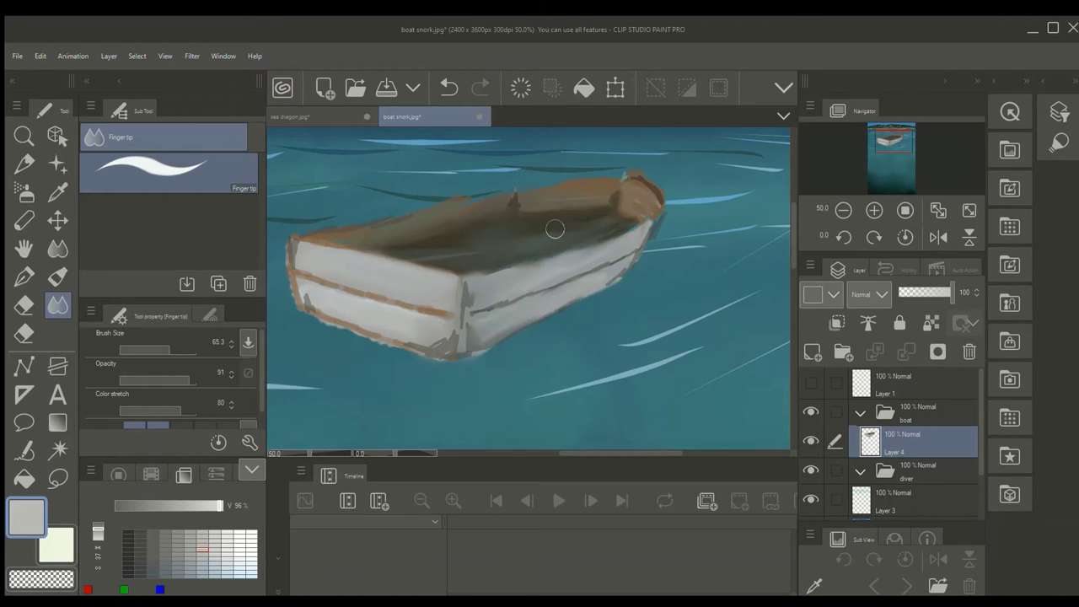
Undo the last three Finger tip smears and show the Layer 1 sketch again.
key(ctrl+z)
key(ctrl+z)
key(ctrl+z)
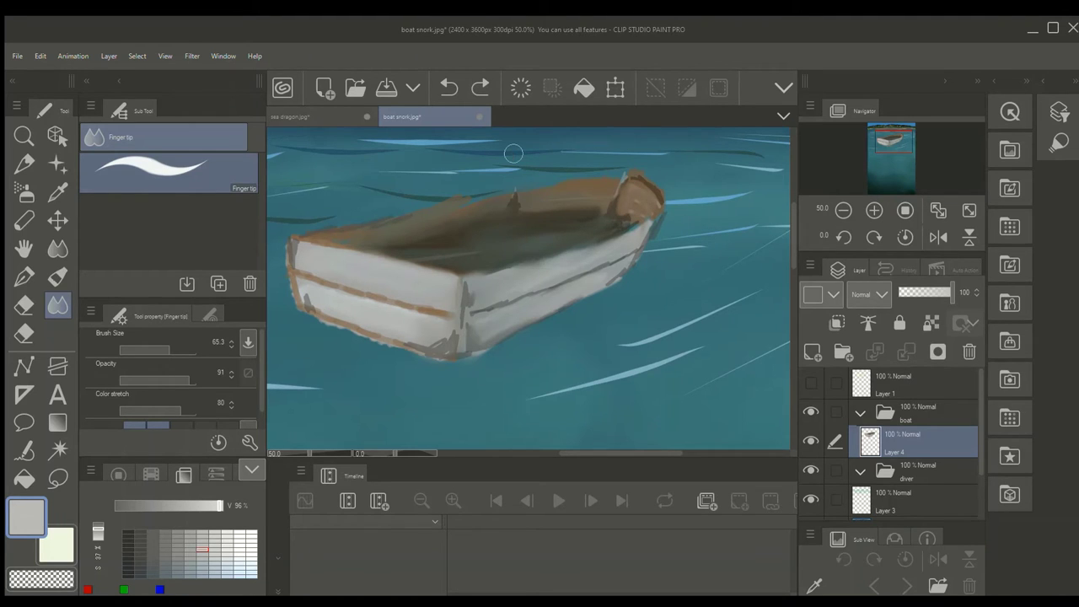
scroll(514, 153, down, 4)
click(814, 384)
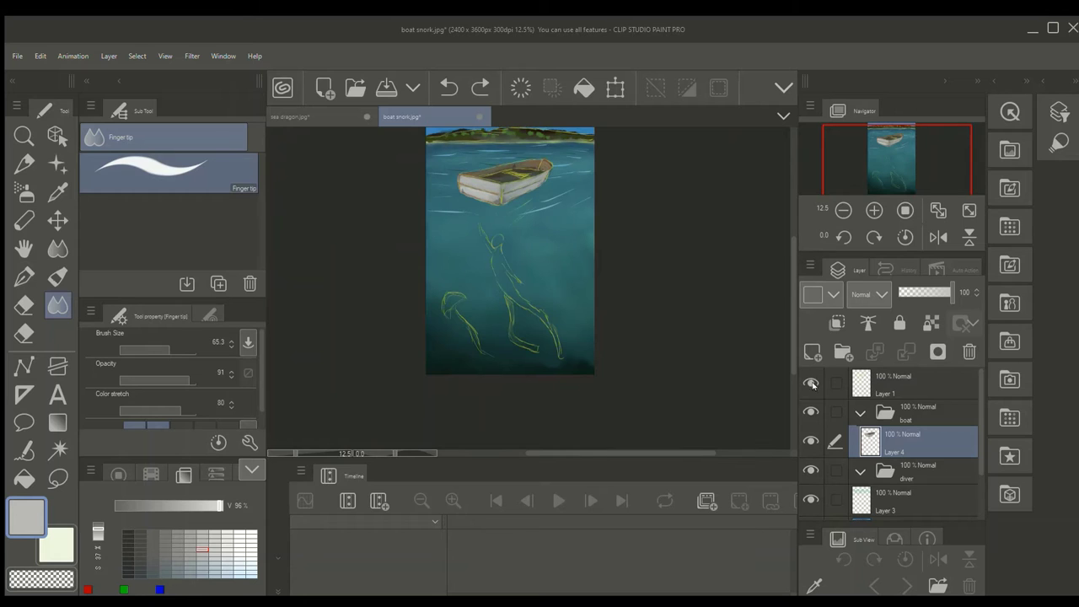
scroll(811, 299, down, 1)
scroll(811, 299, up, 2)
drag(878, 162, 878, 138)
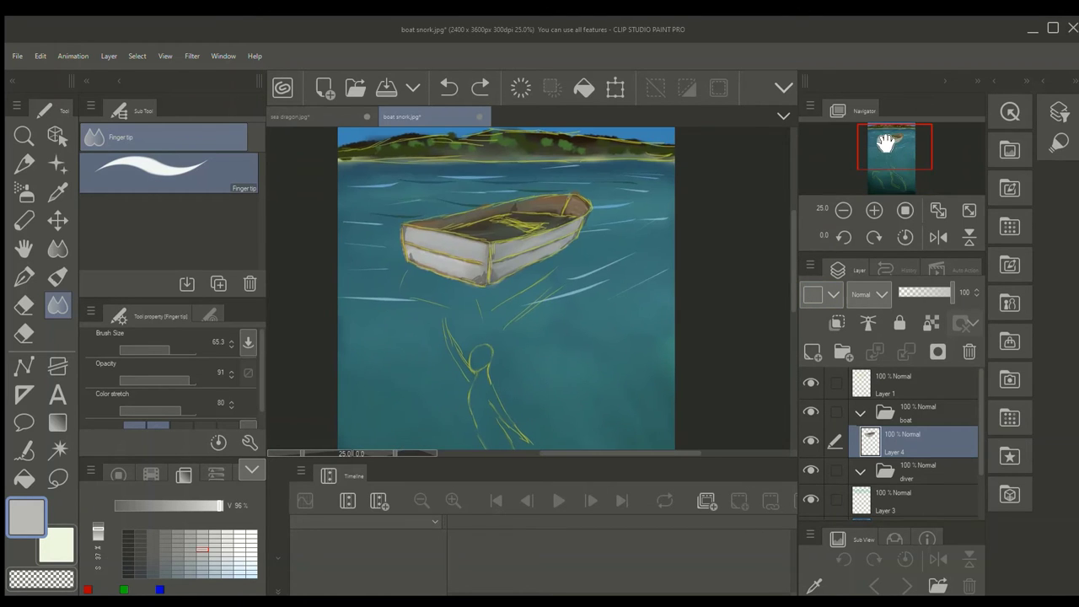
Shade the far inner side of the boat in grey with Chalk and soften it using the Blend tool at size 108.6.
click(140, 555)
click(25, 221)
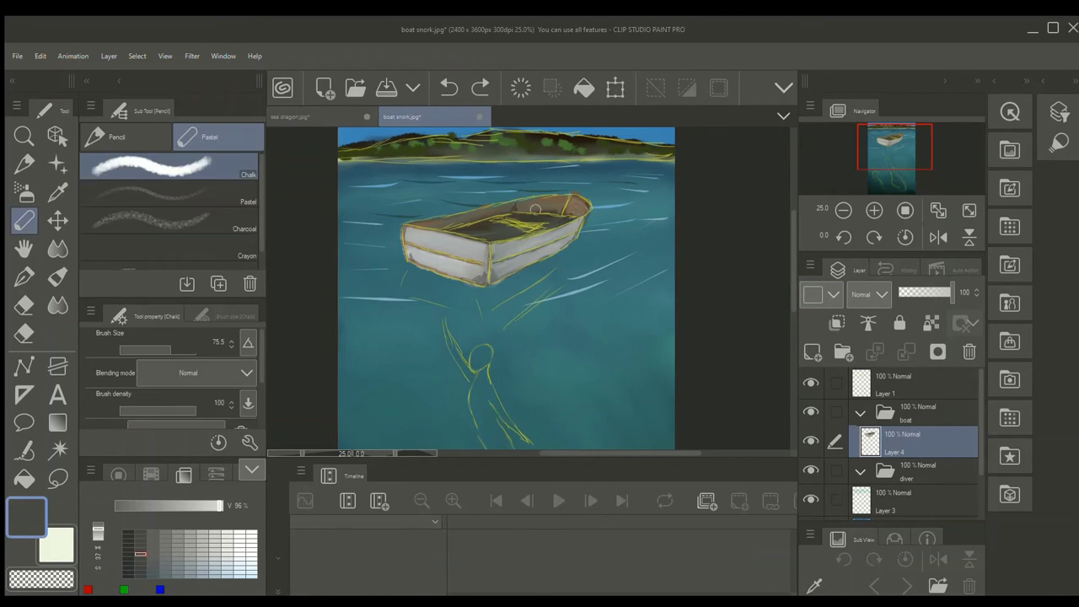
click(539, 209)
click(165, 558)
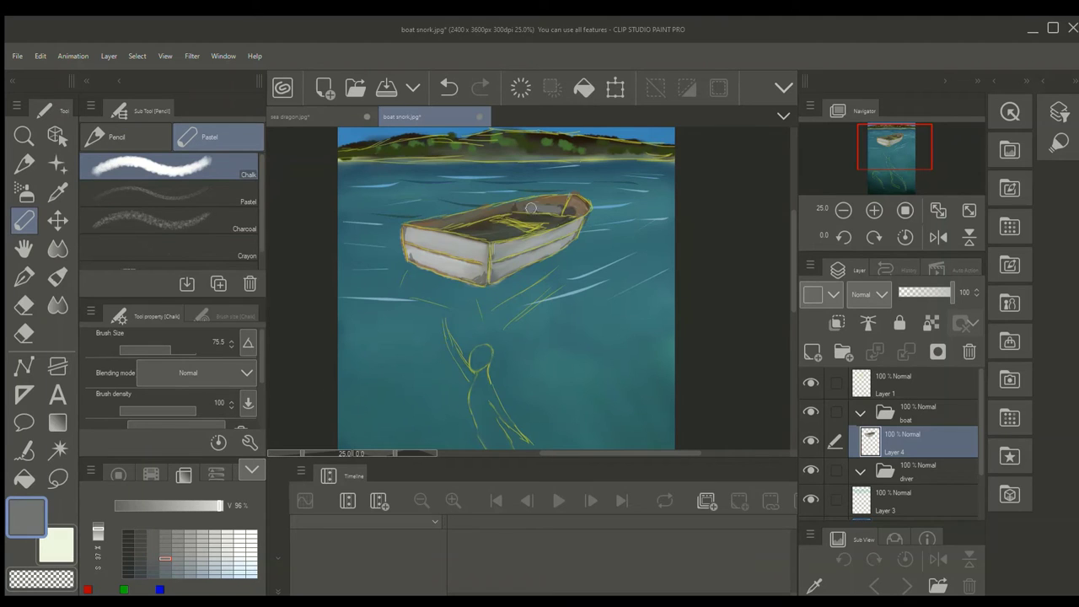
click(57, 248)
click(173, 347)
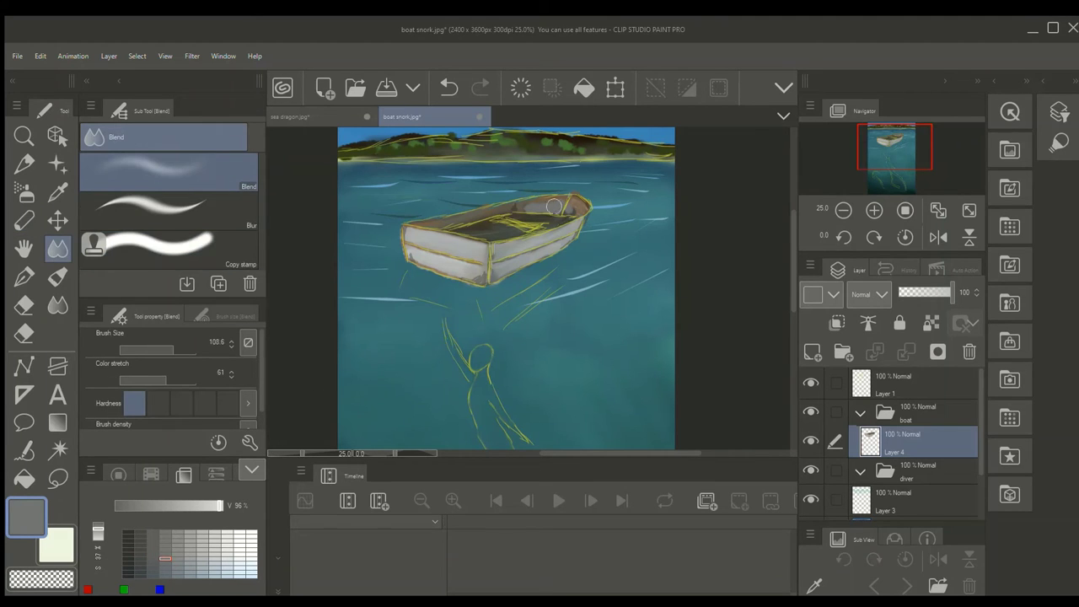
Paint light grey highlights and dark grey shading on the outer hull planks with Chalk.
click(202, 550)
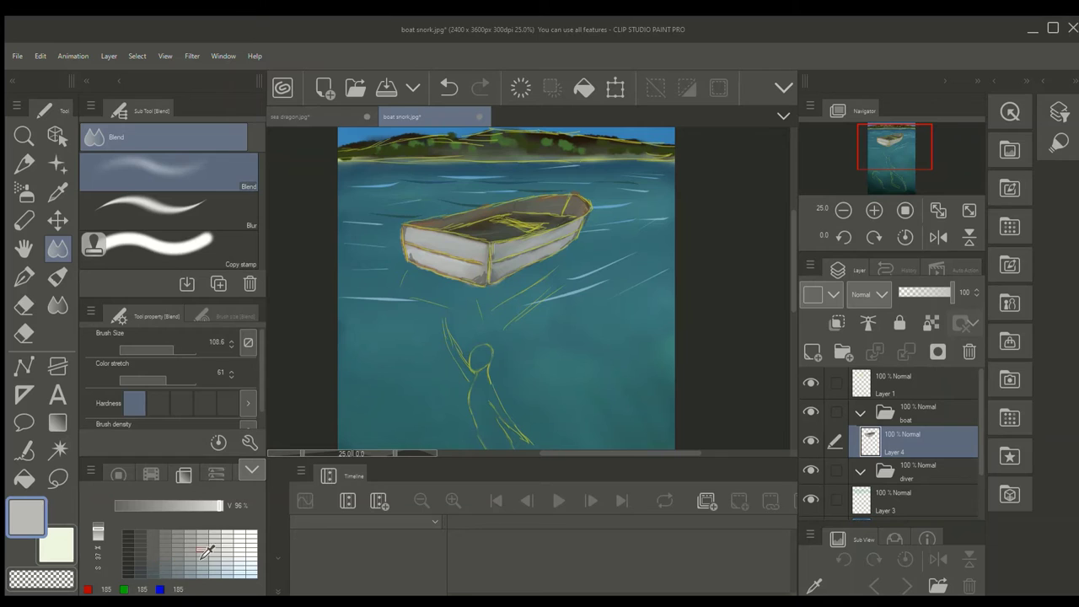
click(25, 221)
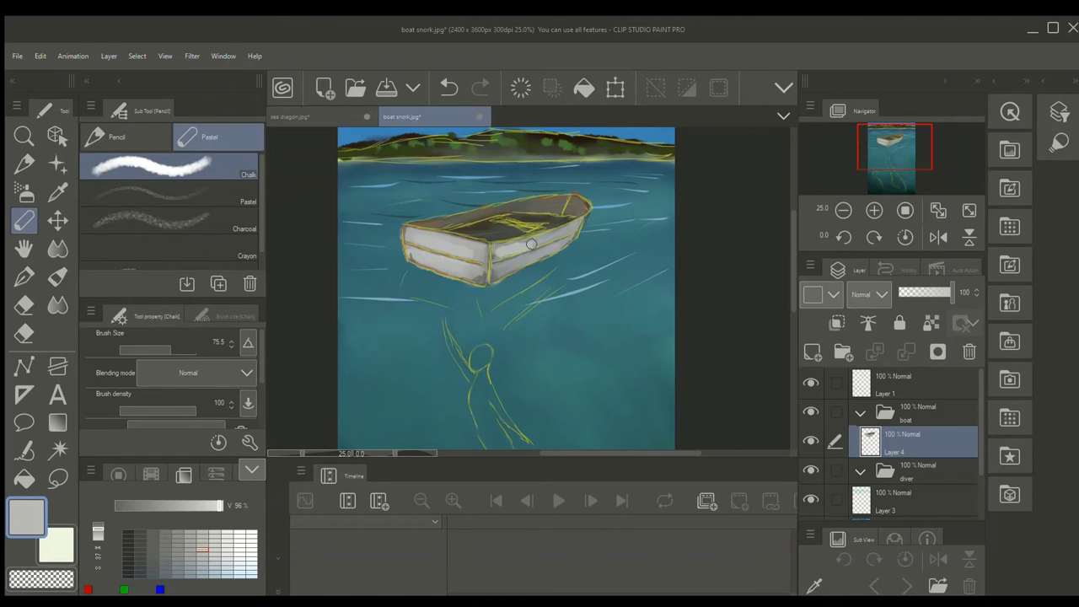
click(153, 547)
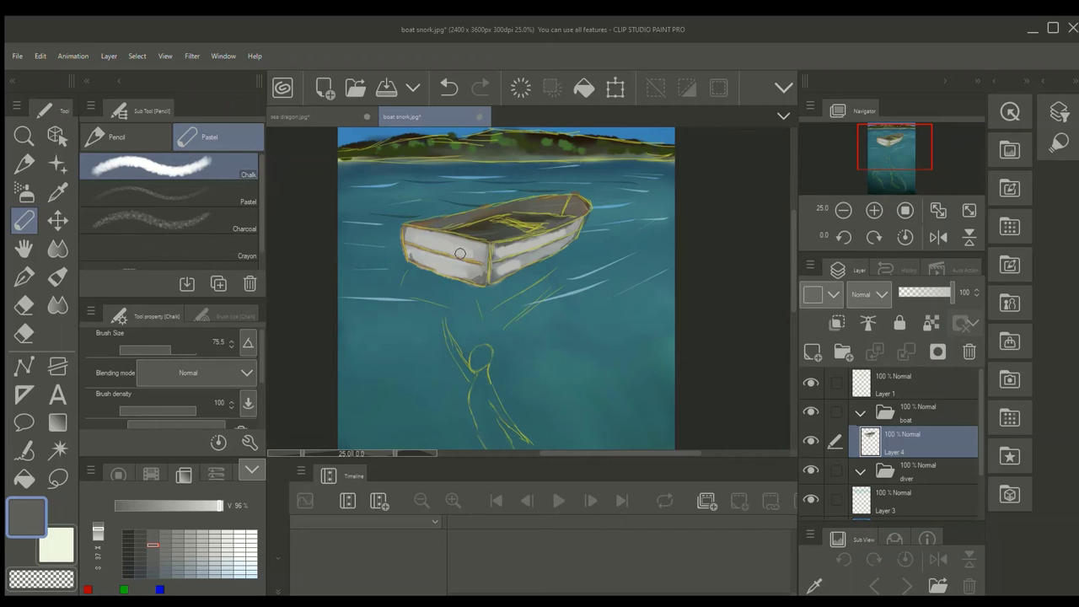
Hide the Layer 1 sketch and smooth the boat's interior, rim and stern edges with the Finger tip tool.
click(810, 381)
click(58, 249)
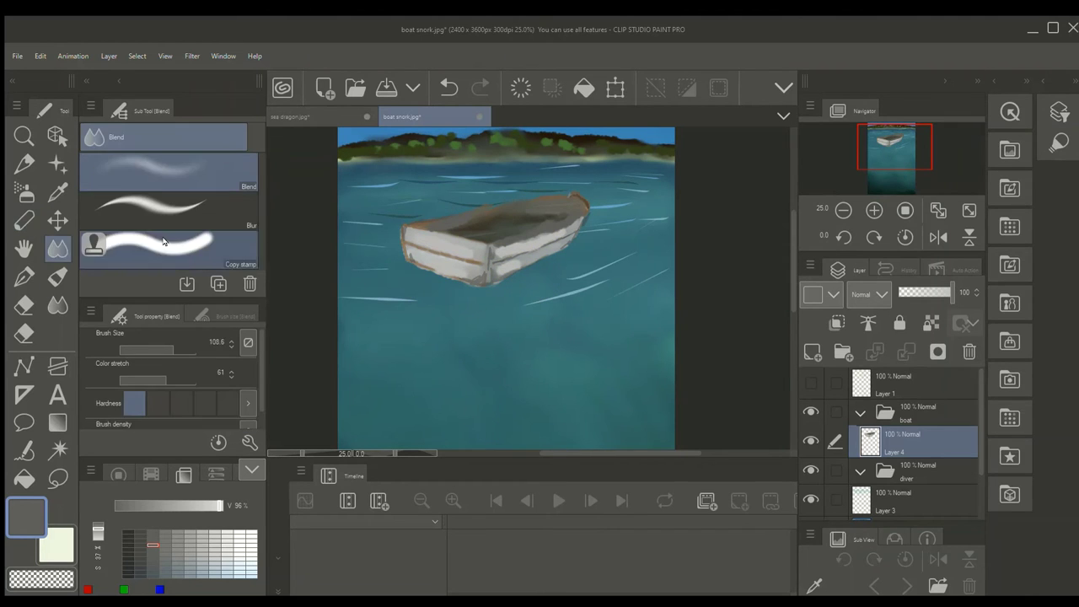
click(58, 306)
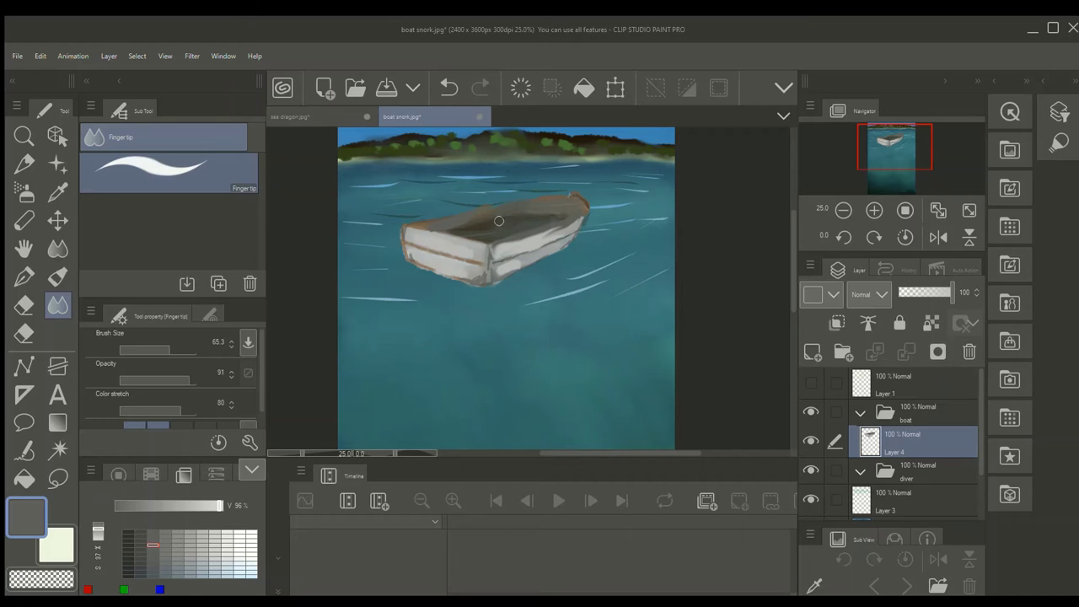
drag(418, 223, 450, 223)
mouse_move(463, 250)
mouse_down()
mouse_move(447, 272)
mouse_move(421, 263)
mouse_move(476, 279)
mouse_up()
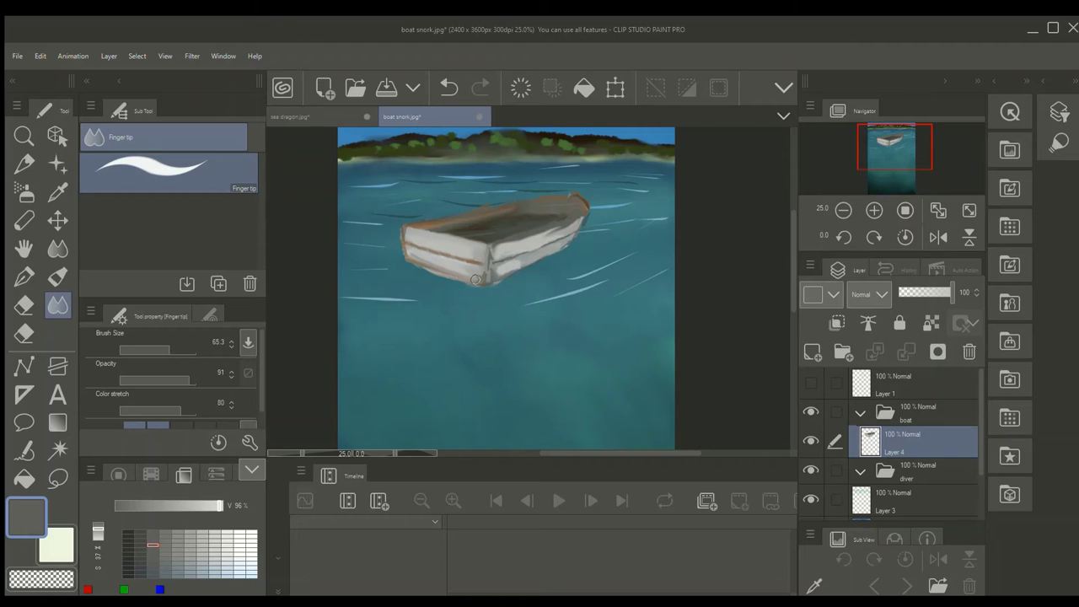
Soften the plank seam and highlights on the boat's long outer side with the Blend tool.
scroll(547, 238, down, 3)
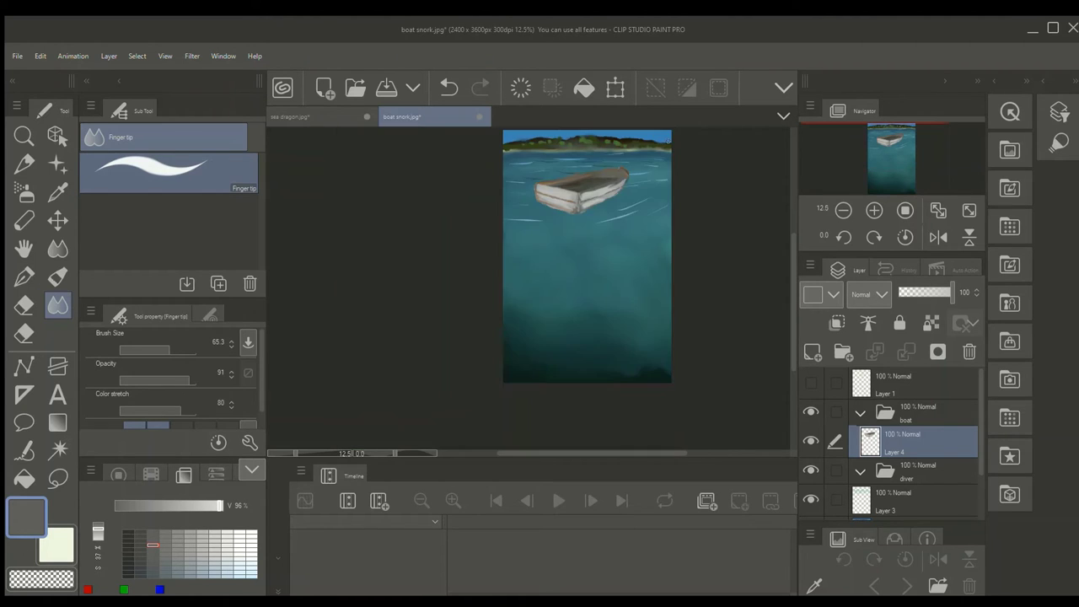
scroll(669, 142, up, 4)
click(58, 250)
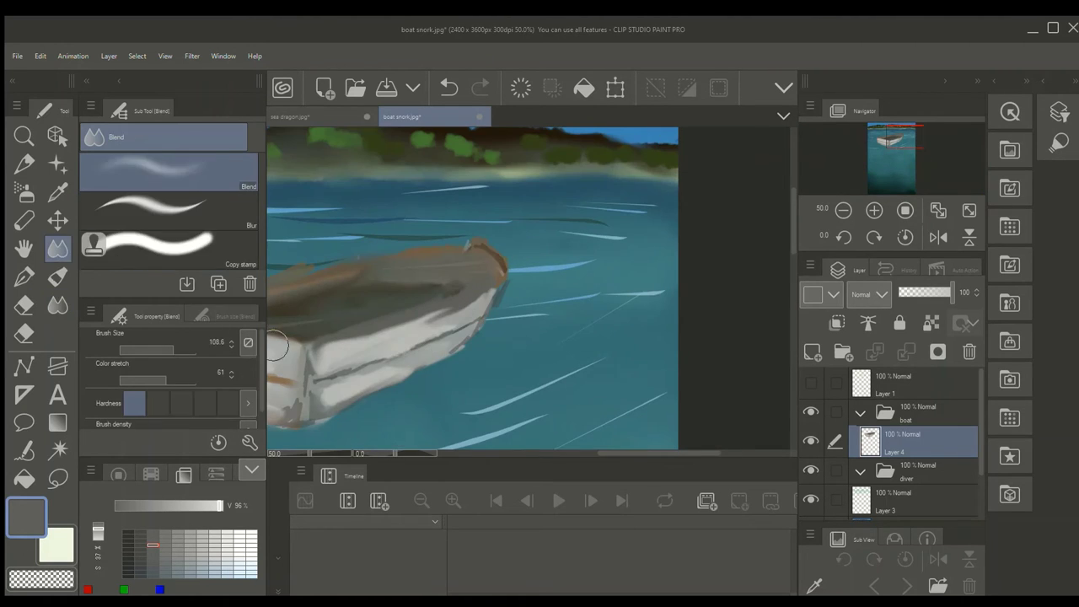
drag(418, 325, 476, 302)
mouse_move(405, 341)
mouse_down()
mouse_move(373, 364)
mouse_move(317, 355)
mouse_move(413, 320)
mouse_up()
Smear the long outer side and brown bow into shape with the Finger tip tool, showing the Layer 1 sketch as a guide.
click(58, 305)
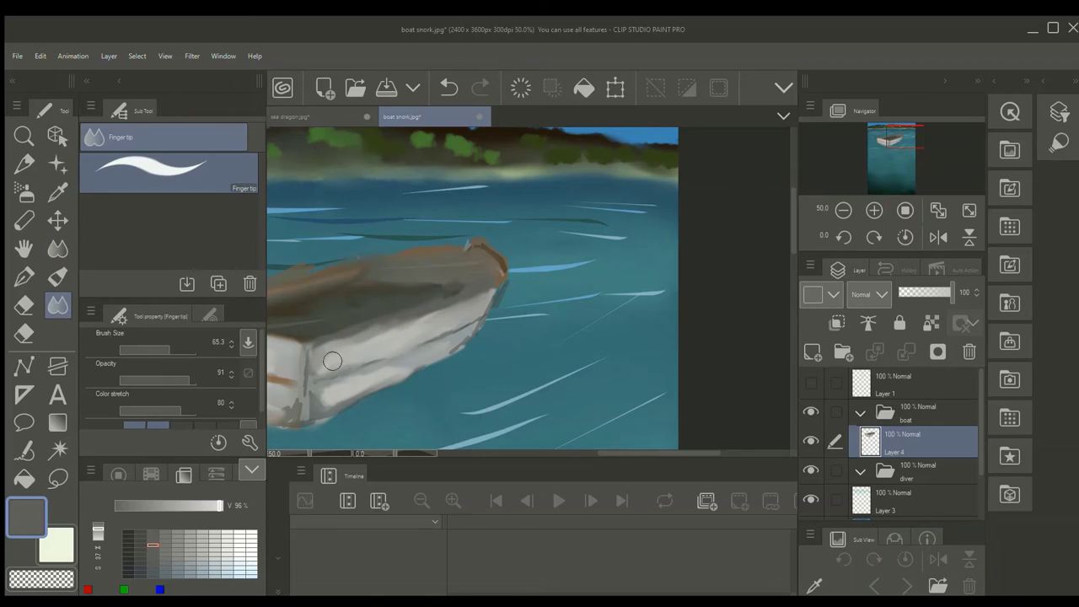
mouse_move(332, 359)
mouse_down()
mouse_move(478, 296)
mouse_move(444, 337)
mouse_move(491, 291)
mouse_up()
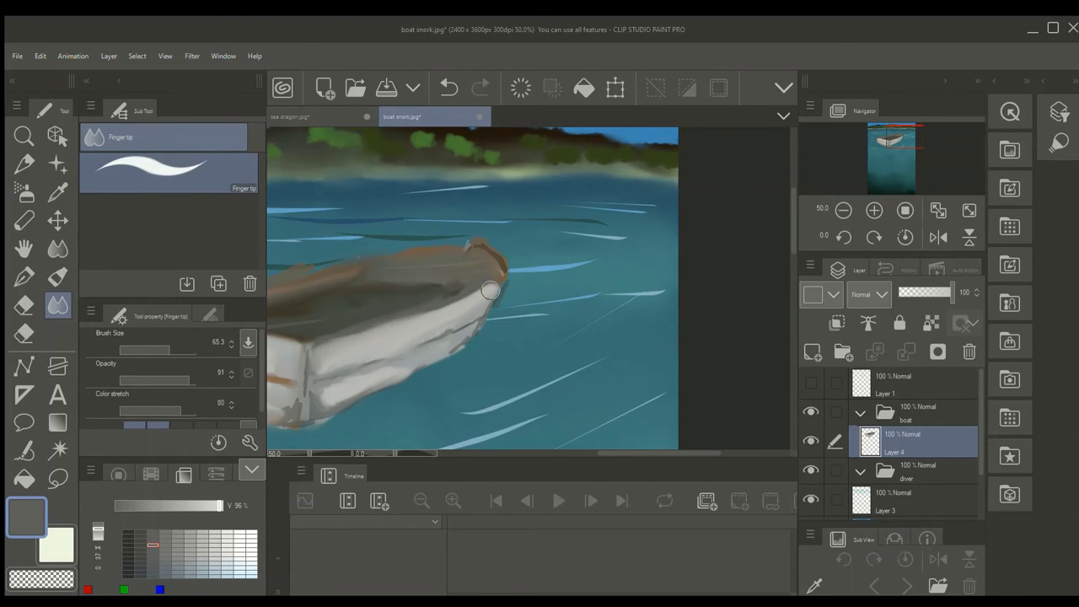
mouse_move(428, 319)
mouse_down()
mouse_move(359, 339)
mouse_move(320, 322)
mouse_move(438, 292)
mouse_move(475, 256)
mouse_move(471, 280)
mouse_move(485, 262)
mouse_move(486, 275)
mouse_move(476, 285)
mouse_move(475, 253)
mouse_move(460, 283)
mouse_move(487, 265)
mouse_move(492, 284)
mouse_move(468, 255)
mouse_move(464, 267)
mouse_move(468, 249)
mouse_move(442, 274)
mouse_move(449, 257)
mouse_move(499, 276)
mouse_up()
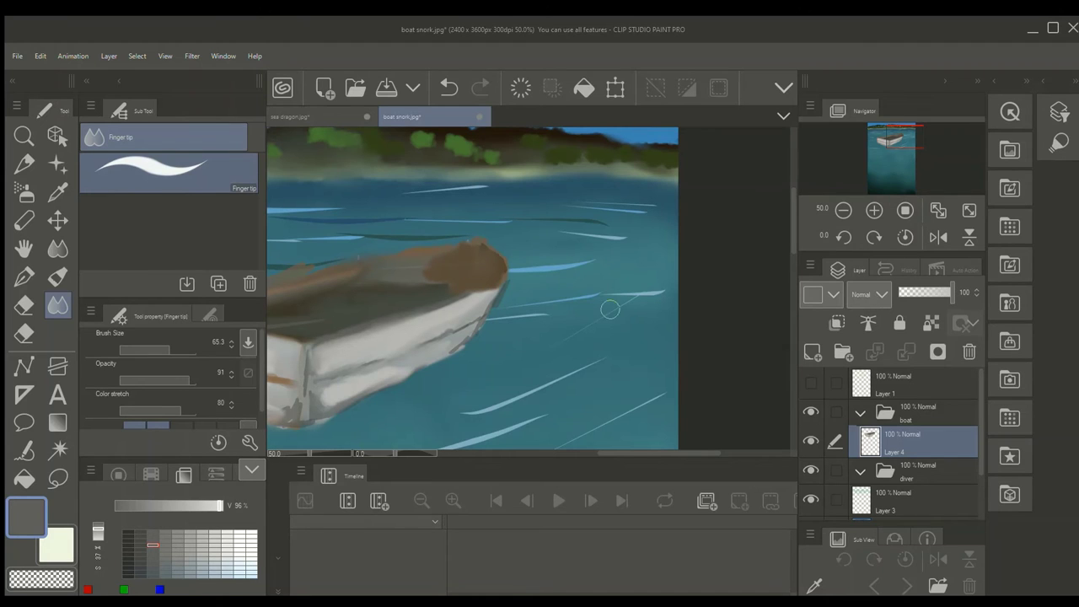
click(811, 382)
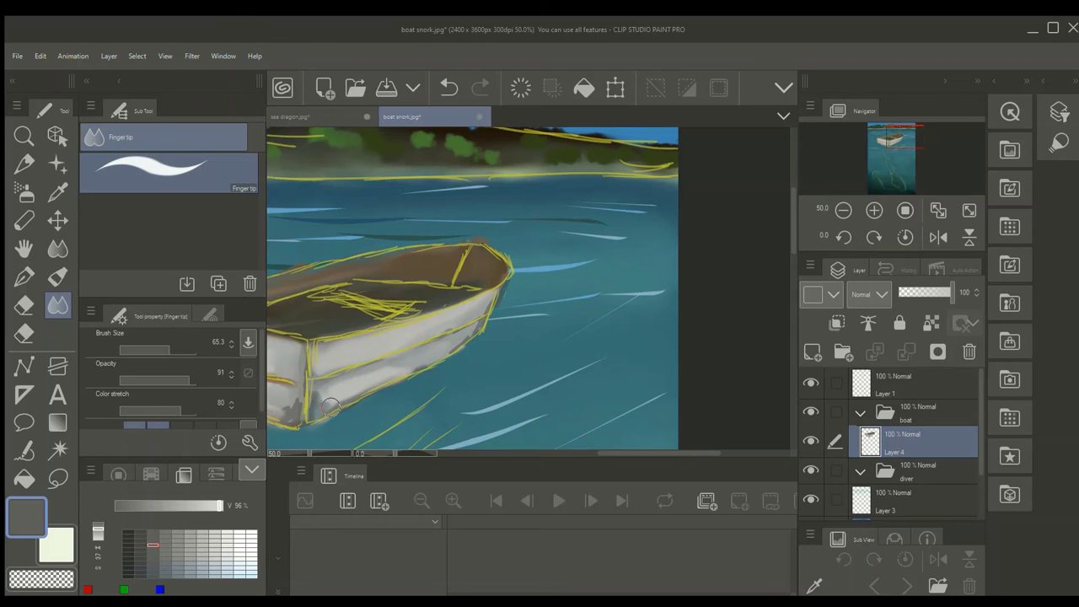
mouse_move(357, 381)
mouse_down()
mouse_move(470, 332)
mouse_move(485, 306)
mouse_up()
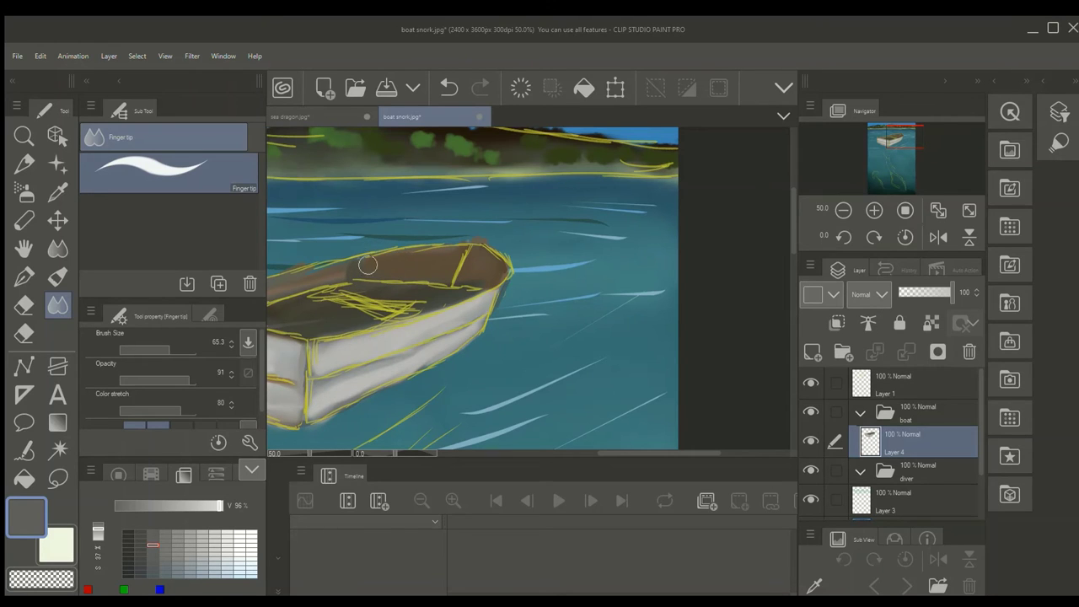
Hide the Layer 1 sketch, then duplicate the boat's Layer 4 and flip the copy vertically.
click(843, 210)
click(809, 383)
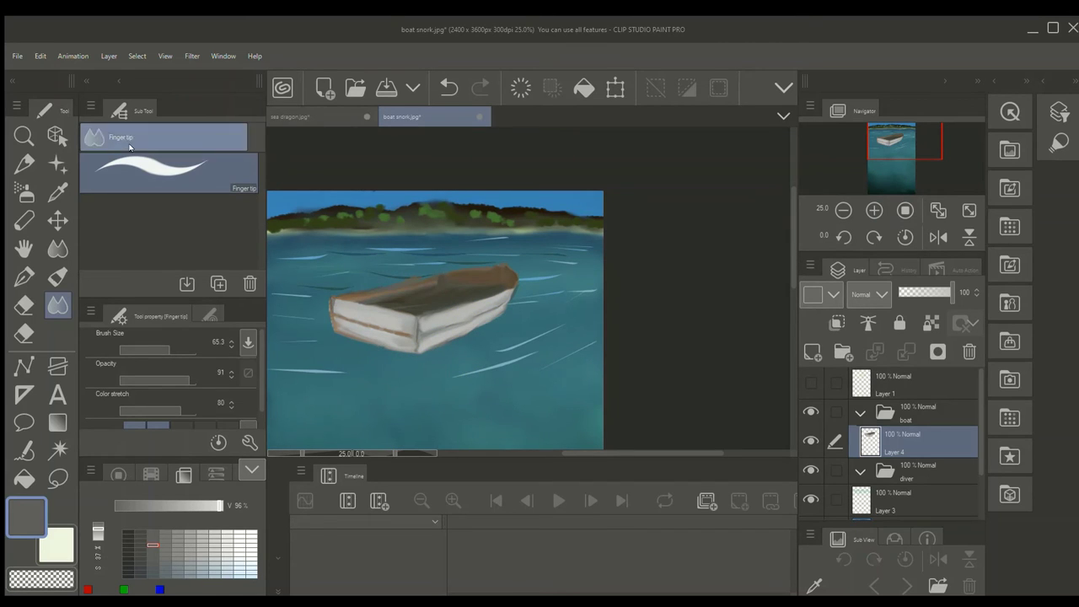
click(103, 57)
click(159, 190)
click(40, 56)
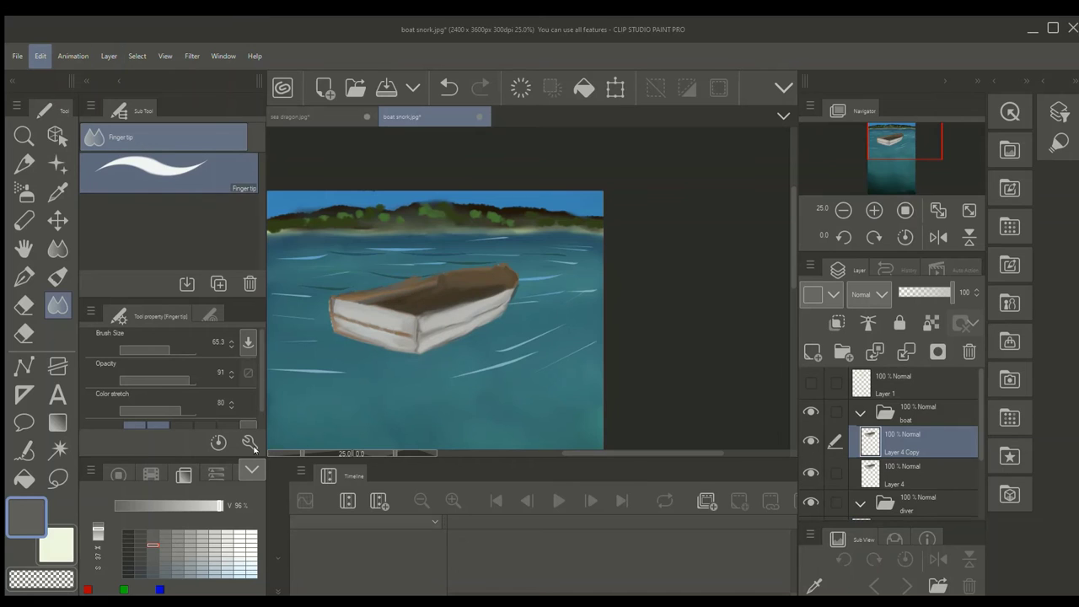
click(315, 390)
click(363, 393)
Move the flipped boat copy down under the hull as a reflection and reorder its layer beneath Layer 4.
click(58, 222)
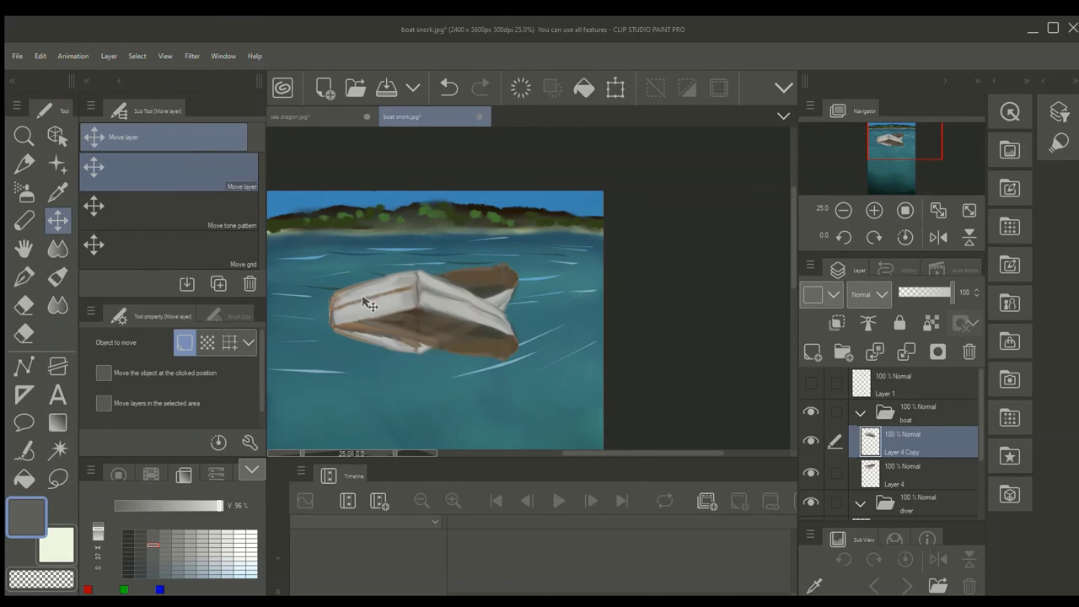
drag(369, 303, 376, 344)
drag(925, 445, 925, 487)
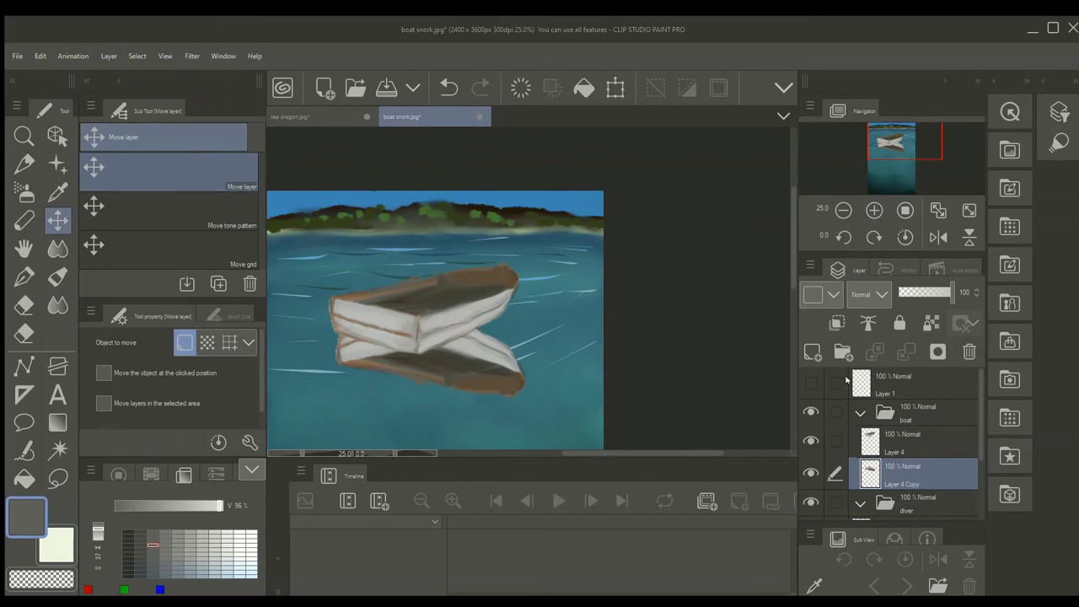
Rotate the boat copy into line beneath the hull as a faint reflection, using Color burn at 21% opacity.
click(615, 86)
drag(541, 278, 550, 292)
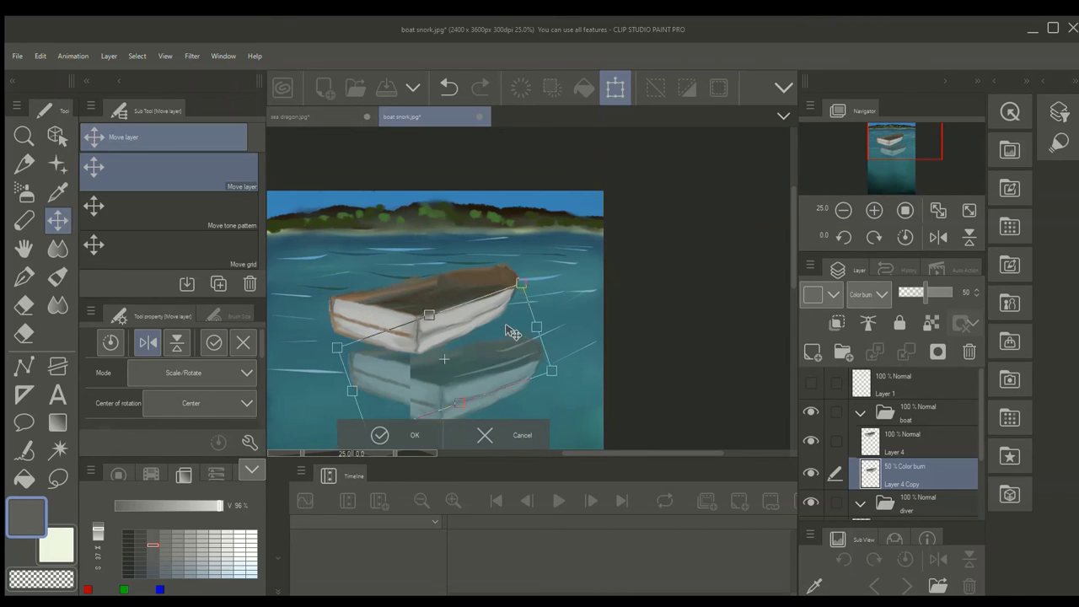
drag(508, 326, 491, 318)
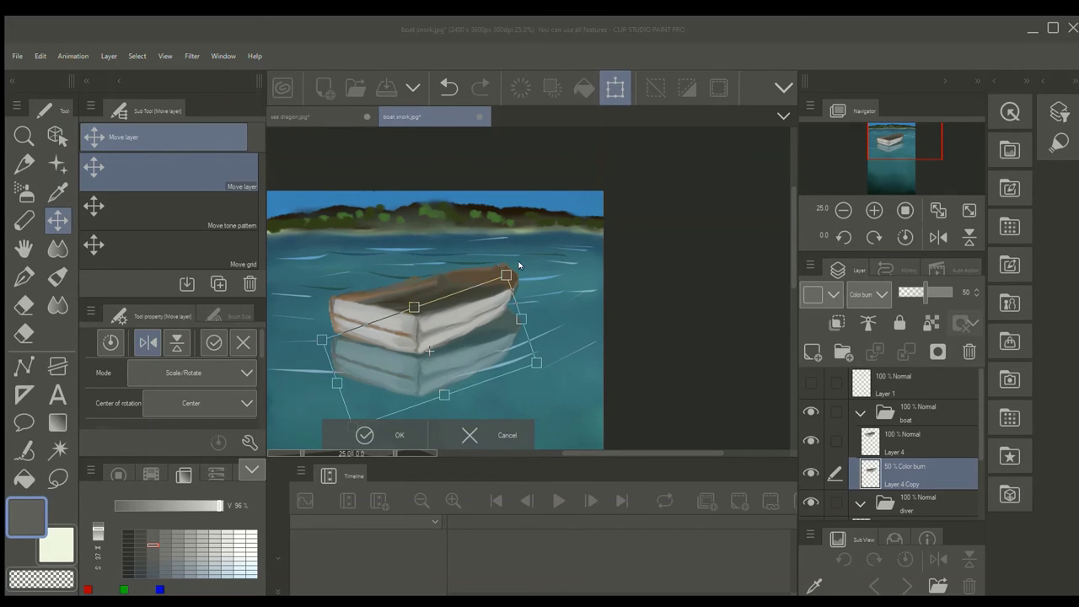
key(Return)
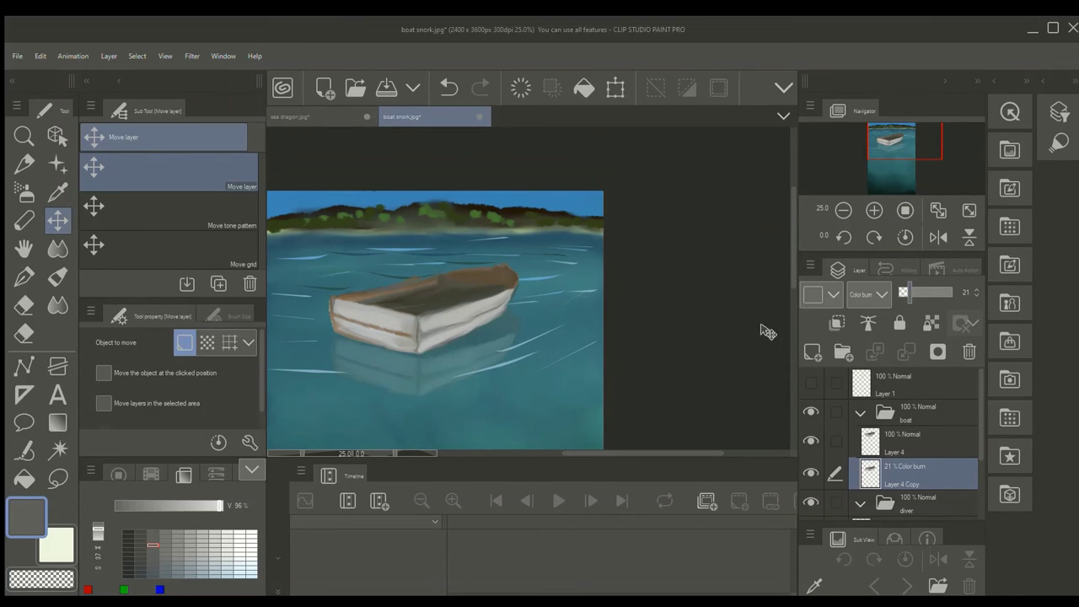
Show the Layer 1 sketch and start blocking in the diver's torso on Layer 3 with the G-pen in dark brown.
drag(885, 160, 879, 182)
click(813, 385)
click(927, 503)
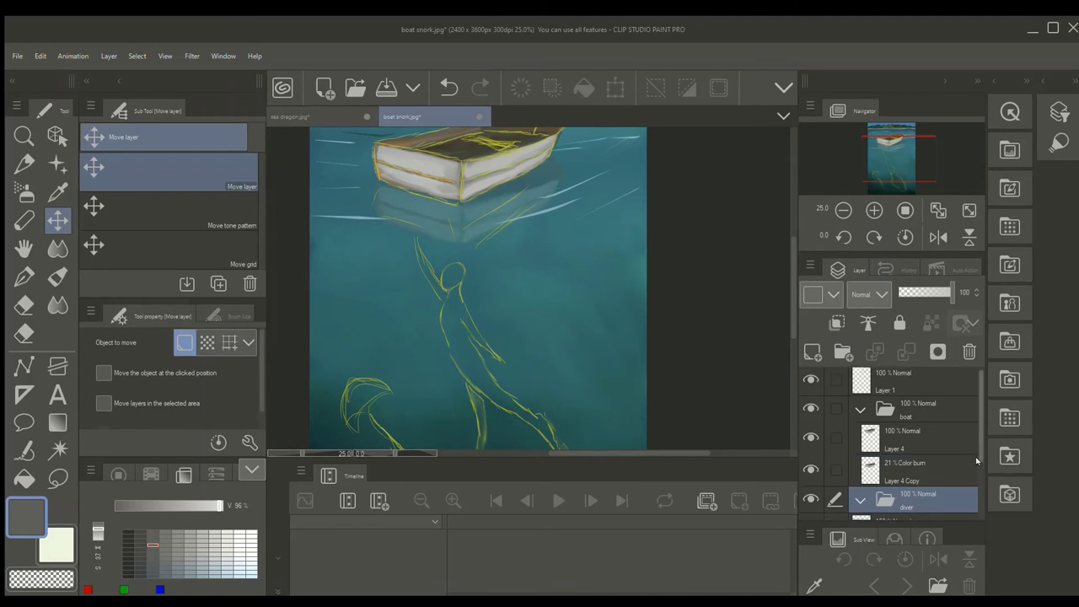
scroll(927, 456, down, 1)
click(945, 482)
click(151, 474)
click(158, 541)
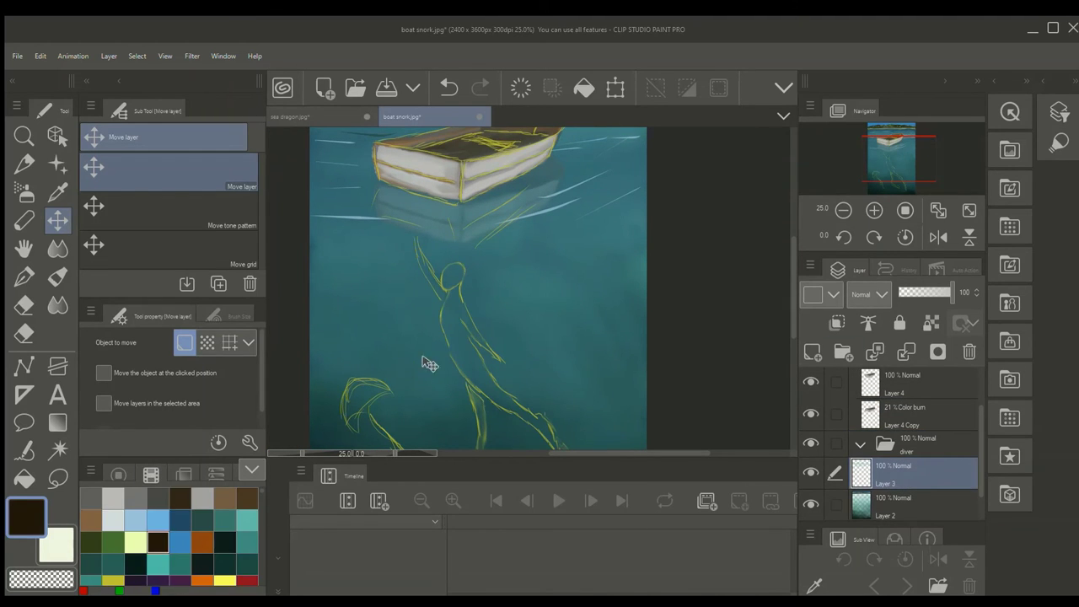
key(p)
drag(450, 309, 460, 340)
scroll(452, 294, up, 3)
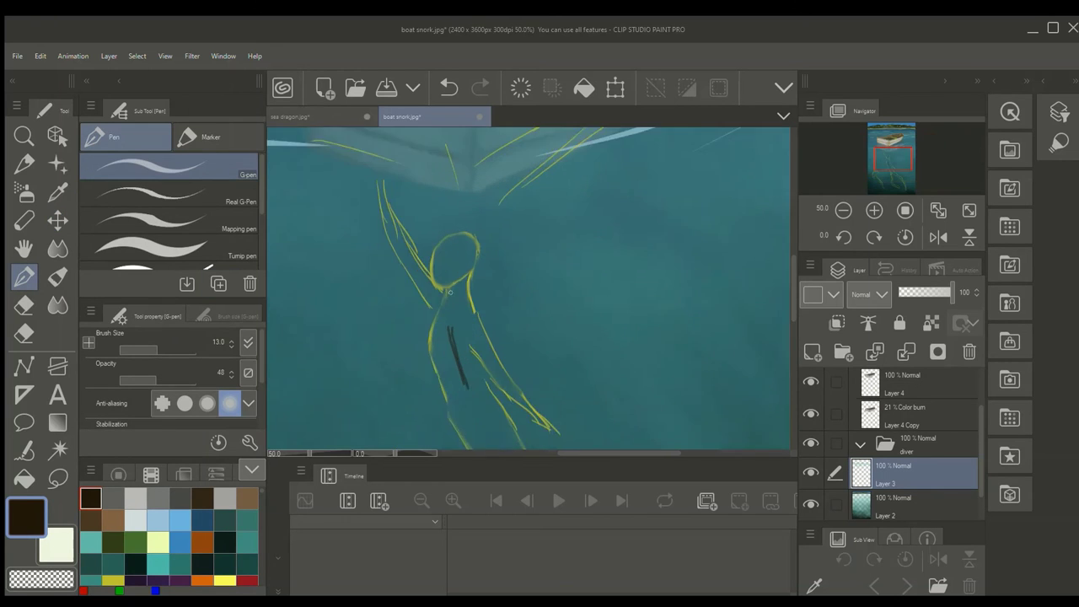
mouse_move(453, 295)
mouse_down()
mouse_move(458, 319)
mouse_move(445, 330)
mouse_up()
drag(429, 343, 450, 396)
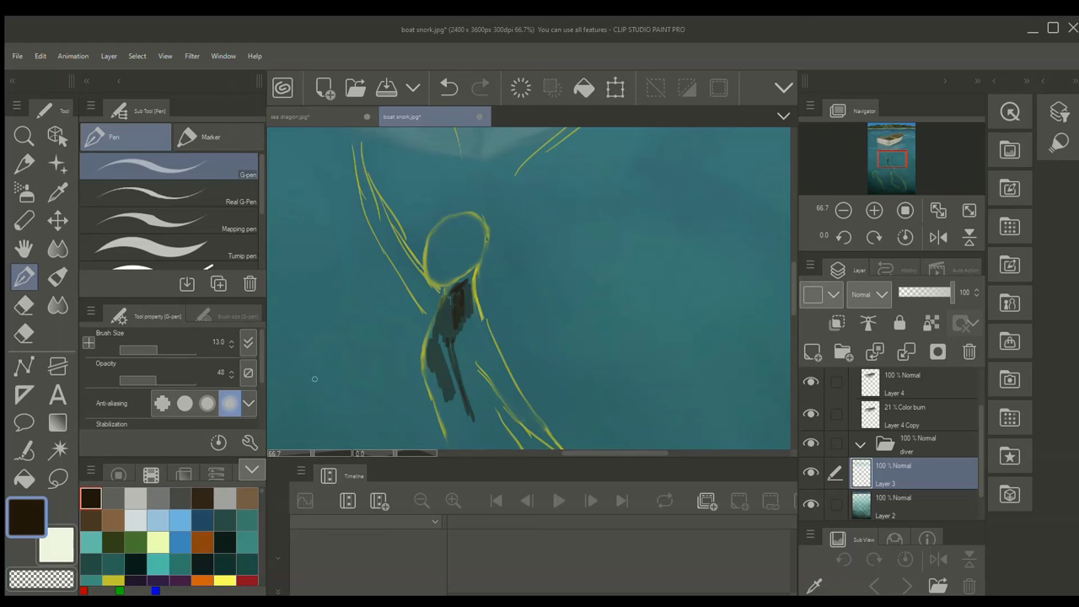
Set the G-pen to size 42.2 and opacity 72, and fill the diver's torso and trailing upper arm.
click(174, 379)
drag(175, 349, 166, 350)
mouse_move(445, 341)
mouse_down()
mouse_move(448, 302)
mouse_move(458, 324)
mouse_move(463, 311)
mouse_move(437, 356)
mouse_move(453, 406)
mouse_move(470, 405)
mouse_move(456, 425)
mouse_move(445, 352)
mouse_move(463, 316)
mouse_move(507, 391)
mouse_move(458, 305)
mouse_move(466, 276)
mouse_move(427, 359)
mouse_move(432, 330)
mouse_up()
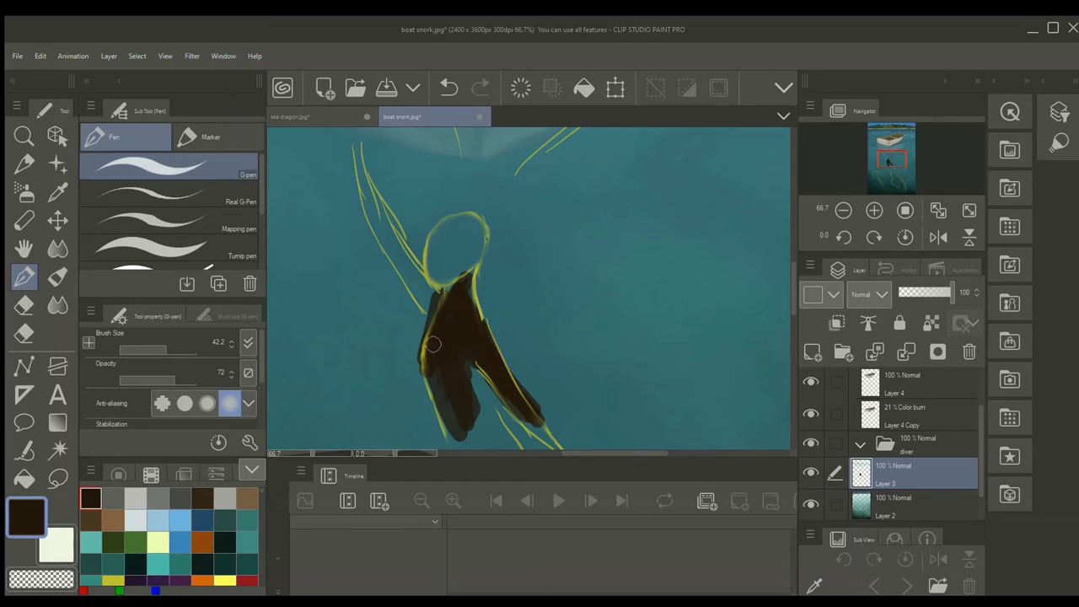
Smear the dark brown along the diver's torso, hips and arms to the sketch outline with the Finger tip tool.
key(j)
drag(429, 291, 413, 356)
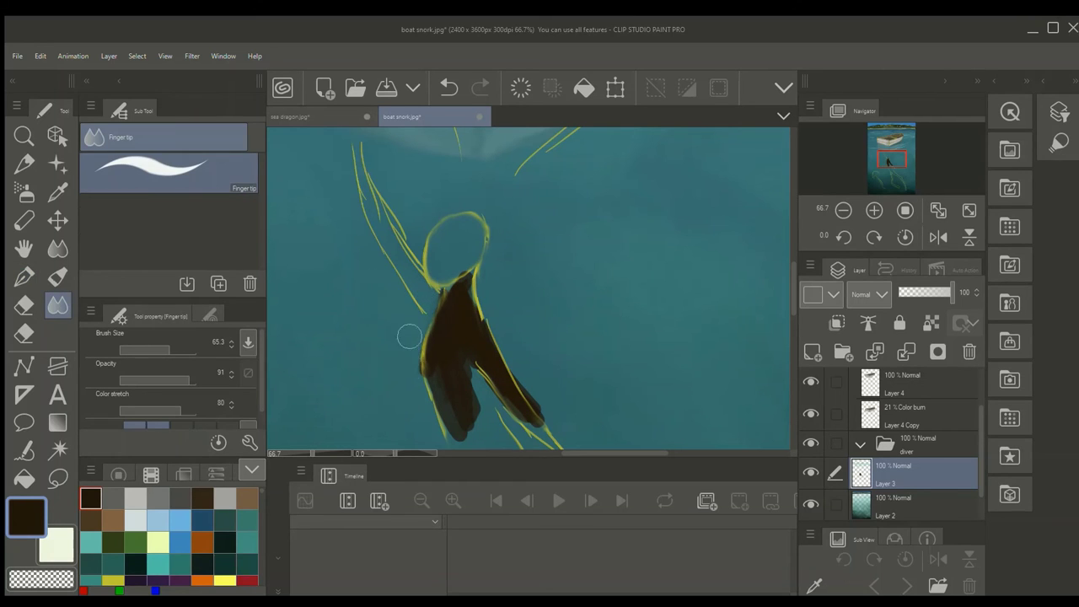
scroll(506, 287, down, 3)
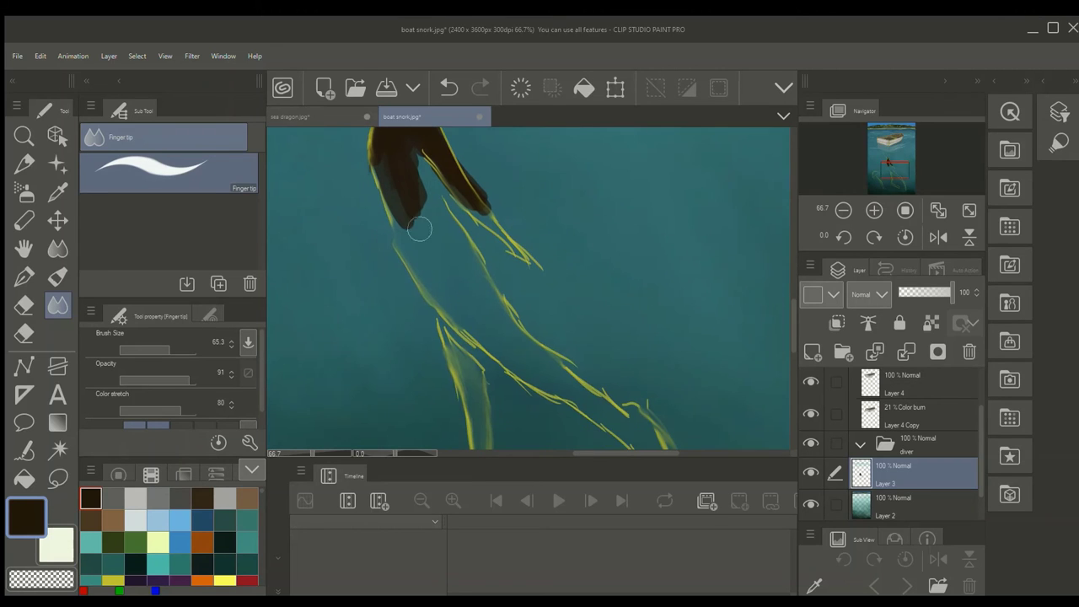
mouse_move(420, 230)
mouse_down()
mouse_move(409, 169)
mouse_move(495, 217)
mouse_move(400, 158)
mouse_move(454, 239)
mouse_move(387, 152)
mouse_move(437, 271)
mouse_move(478, 314)
mouse_move(425, 210)
mouse_move(400, 235)
mouse_move(491, 340)
mouse_move(536, 358)
mouse_move(529, 379)
mouse_move(500, 348)
mouse_move(494, 281)
mouse_move(510, 308)
mouse_move(474, 262)
mouse_move(509, 290)
mouse_move(448, 203)
mouse_move(469, 293)
mouse_move(493, 272)
mouse_move(497, 344)
mouse_move(543, 405)
mouse_up()
click(893, 166)
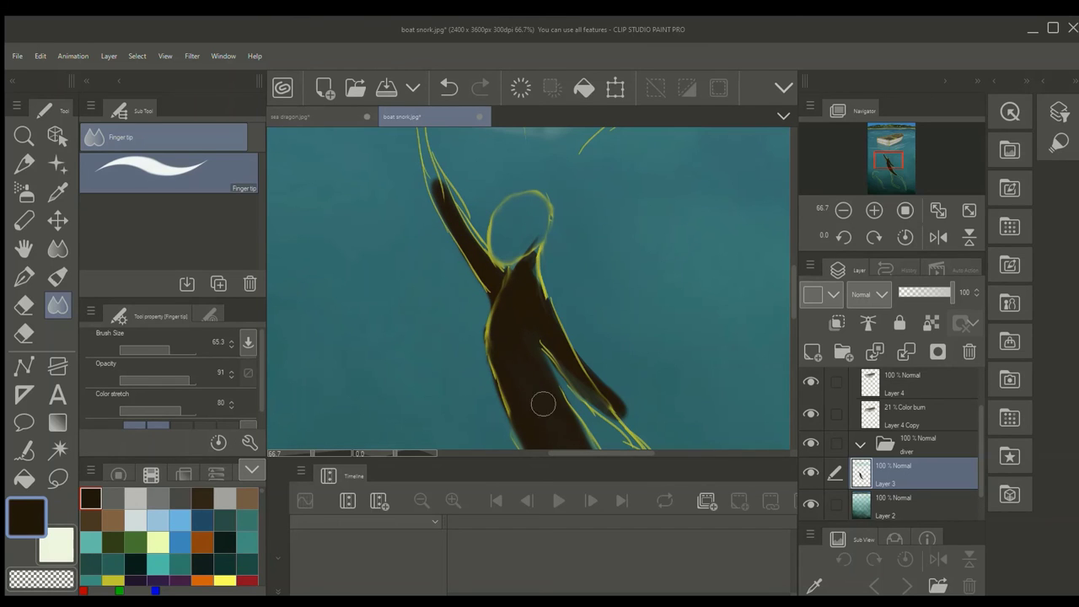
click(890, 171)
drag(547, 289, 564, 353)
drag(546, 291, 578, 426)
Paint the diver's two lower legs and feet in dark brown with the G-pen.
key(p)
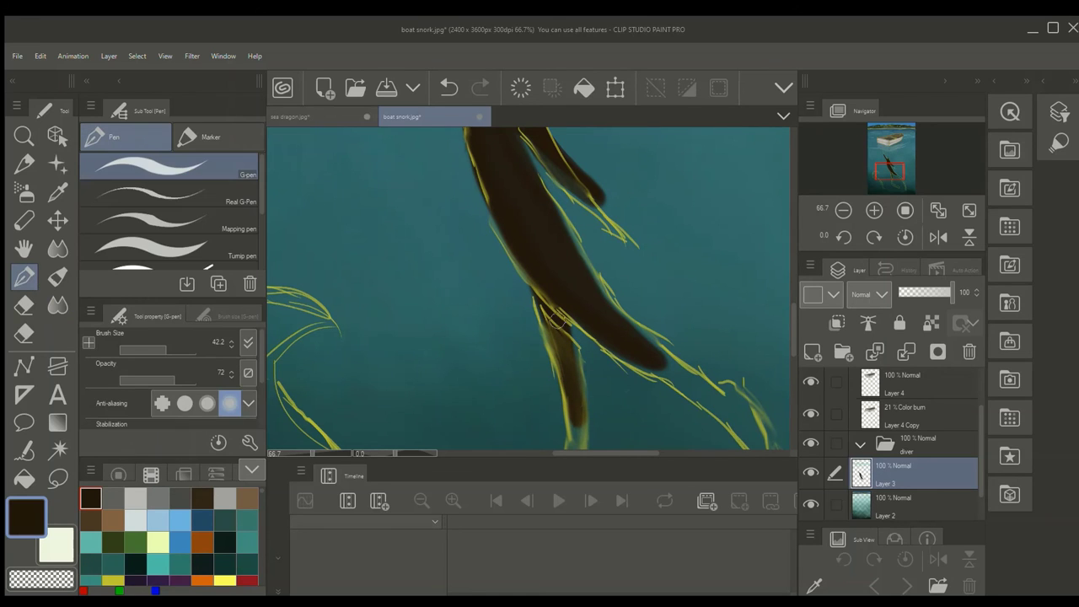
mouse_move(652, 362)
mouse_down()
mouse_move(727, 410)
mouse_move(646, 357)
mouse_move(732, 396)
mouse_move(750, 437)
mouse_up()
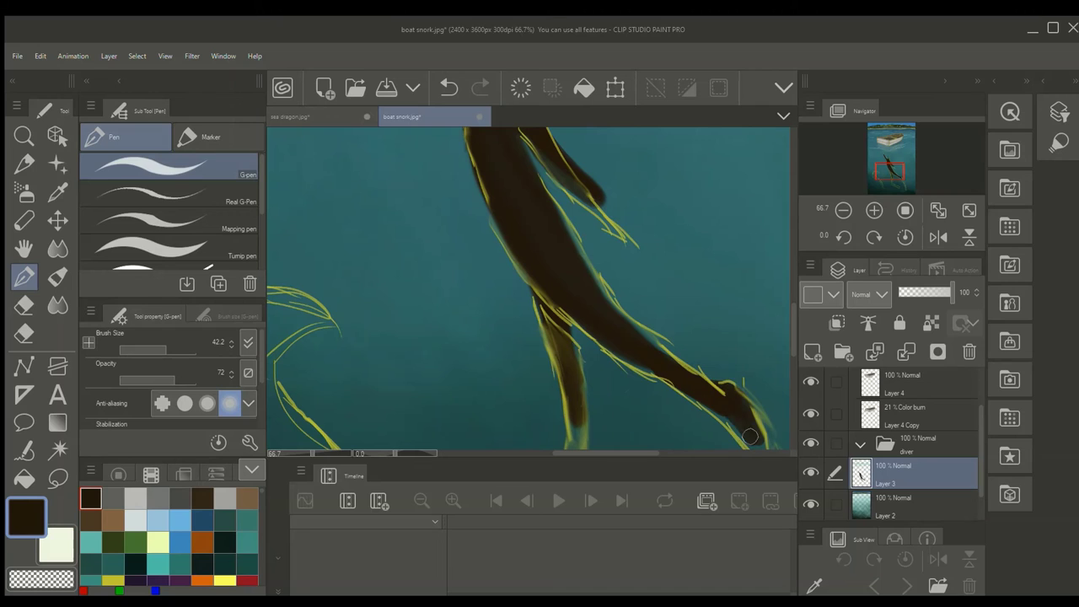
drag(570, 403, 580, 456)
drag(889, 172, 891, 180)
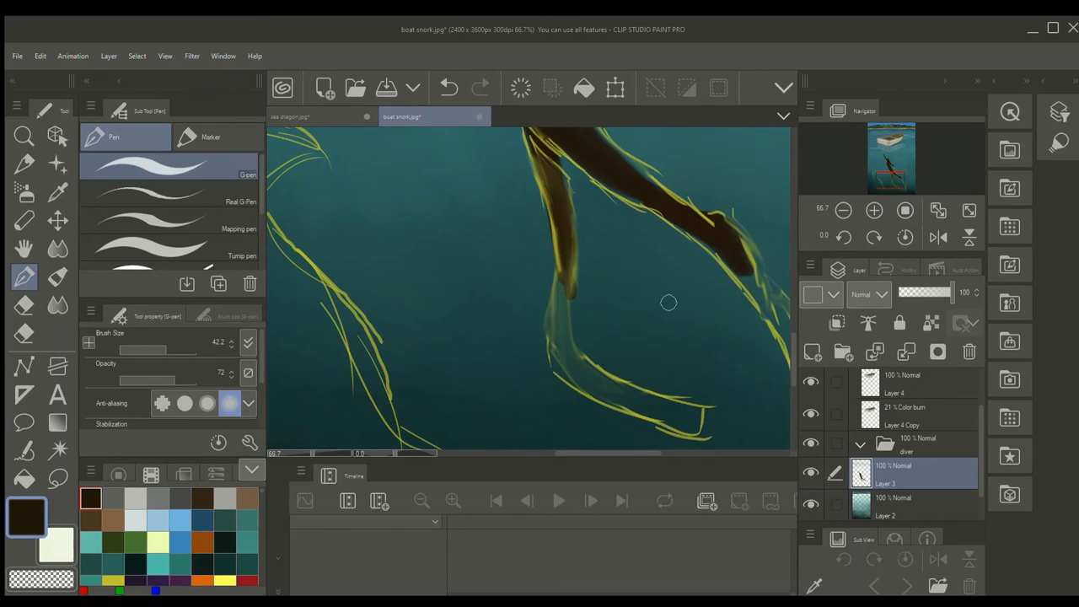
mouse_move(562, 277)
mouse_down()
mouse_move(547, 321)
mouse_move(558, 325)
mouse_move(571, 371)
mouse_move(566, 356)
mouse_move(646, 396)
mouse_up()
Paint both of the diver's swim fins in black with the G-pen, following the sketch.
click(184, 475)
click(152, 550)
mouse_move(557, 357)
mouse_down()
mouse_move(555, 303)
mouse_move(556, 354)
mouse_move(550, 330)
mouse_move(621, 399)
mouse_move(609, 377)
mouse_move(690, 433)
mouse_up()
drag(891, 181, 904, 182)
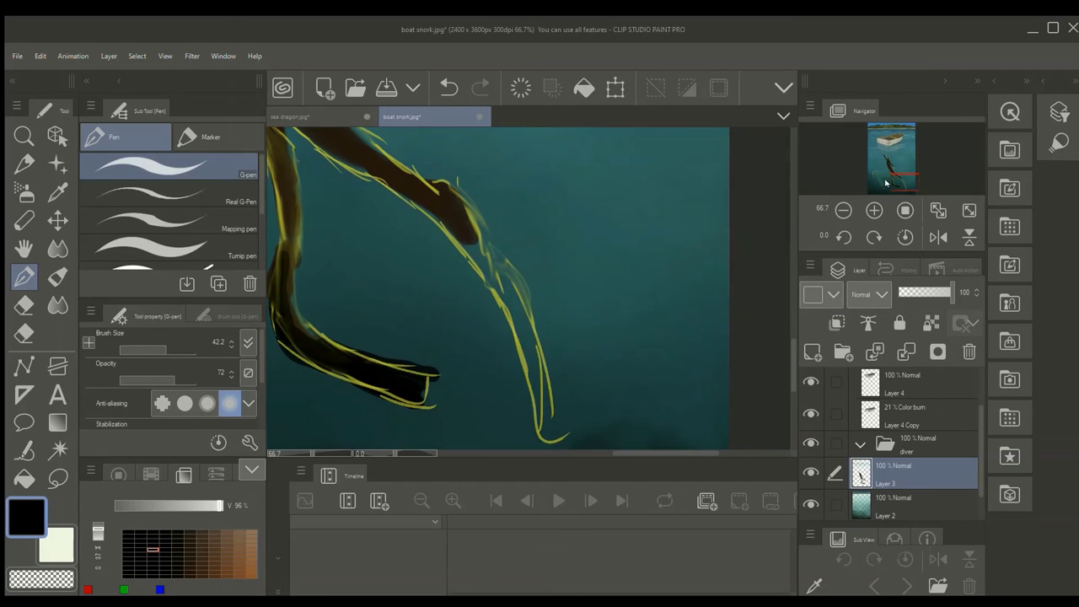
mouse_move(505, 284)
mouse_down()
mouse_move(477, 254)
mouse_move(546, 422)
mouse_move(573, 422)
mouse_up()
drag(556, 371, 573, 425)
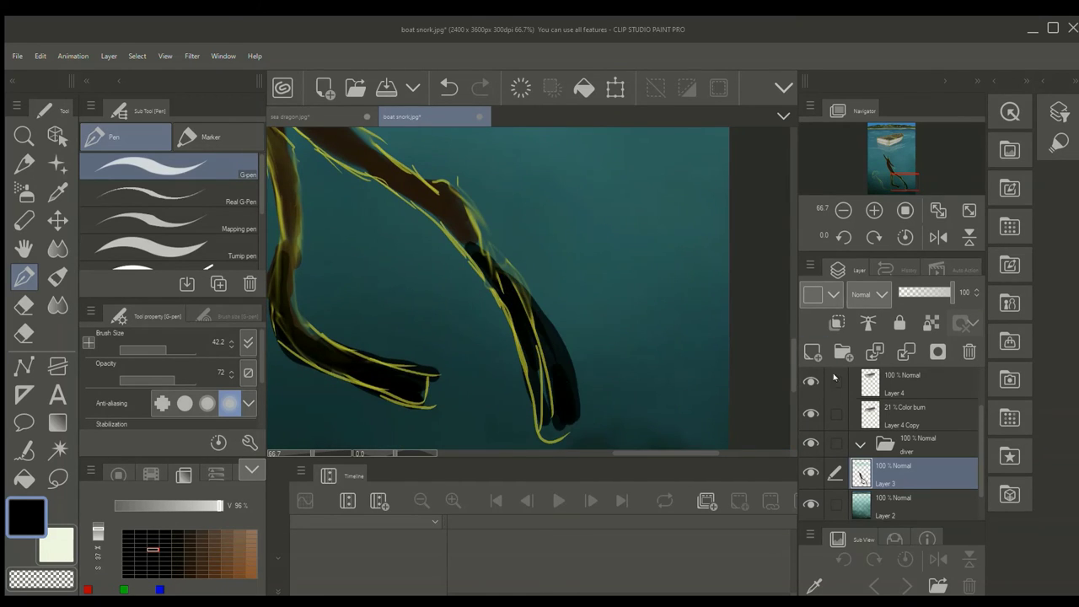
Hide the Layer 1 sketch, collapse the boat and diver folders, and fit the whole painting in view.
click(811, 381)
drag(976, 443, 972, 404)
click(860, 414)
click(811, 383)
click(838, 216)
click(837, 215)
click(837, 216)
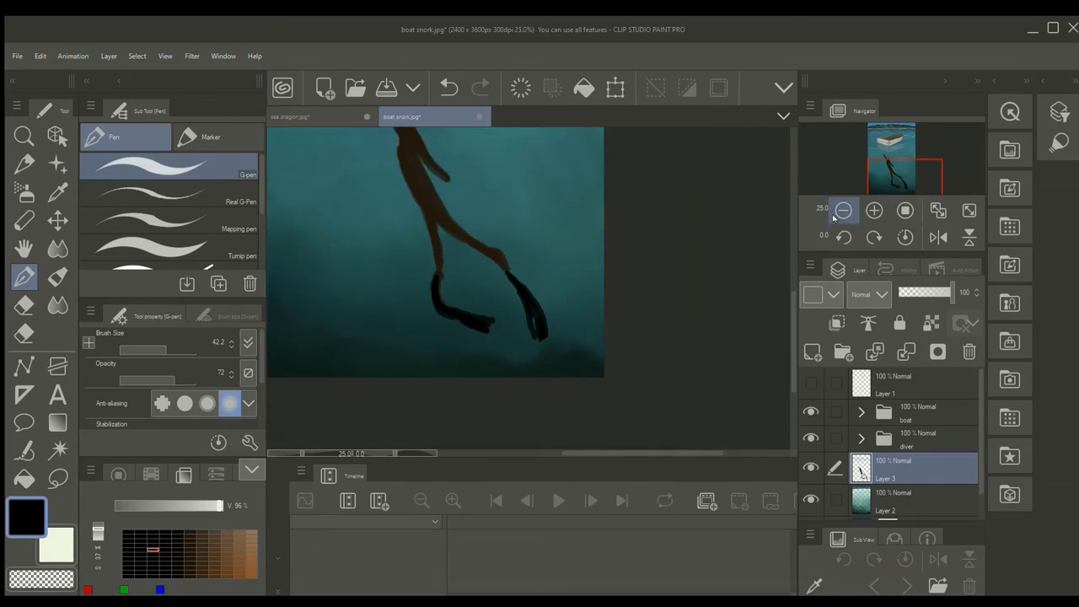
click(838, 215)
click(837, 216)
click(868, 212)
click(868, 212)
click(868, 212)
drag(894, 176, 885, 130)
click(874, 236)
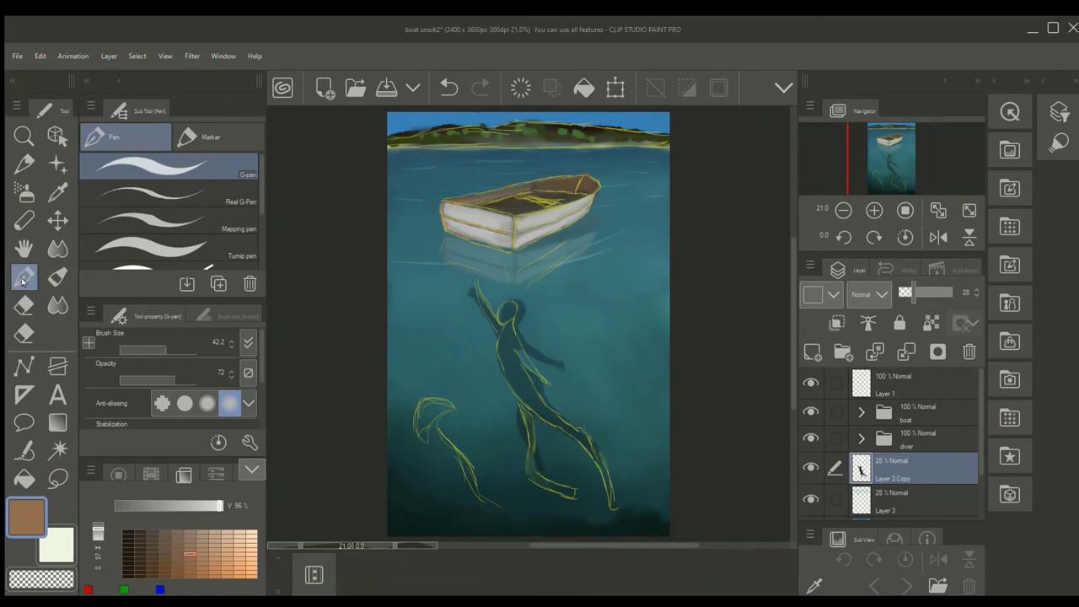
Set Layer 3 Copy's opacity to 98% and paint the diver's fins in black with the G-pen.
click(151, 473)
click(113, 498)
click(948, 291)
drag(590, 456, 605, 491)
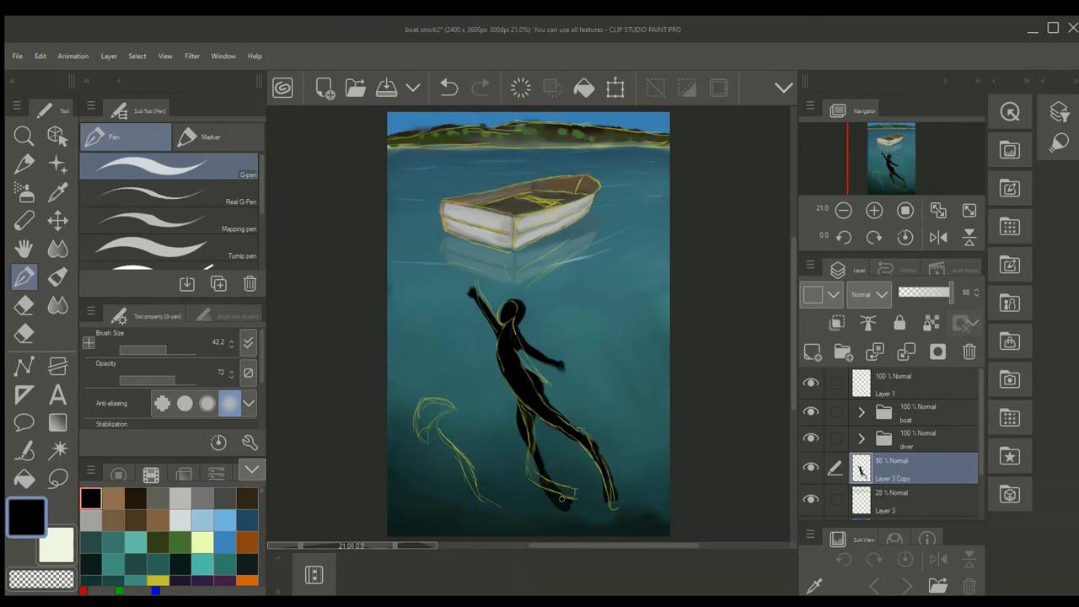
Hide the sketch, lower the diver silhouette to 42% opacity, flip it horizontally, and scale it down under the boat.
click(810, 382)
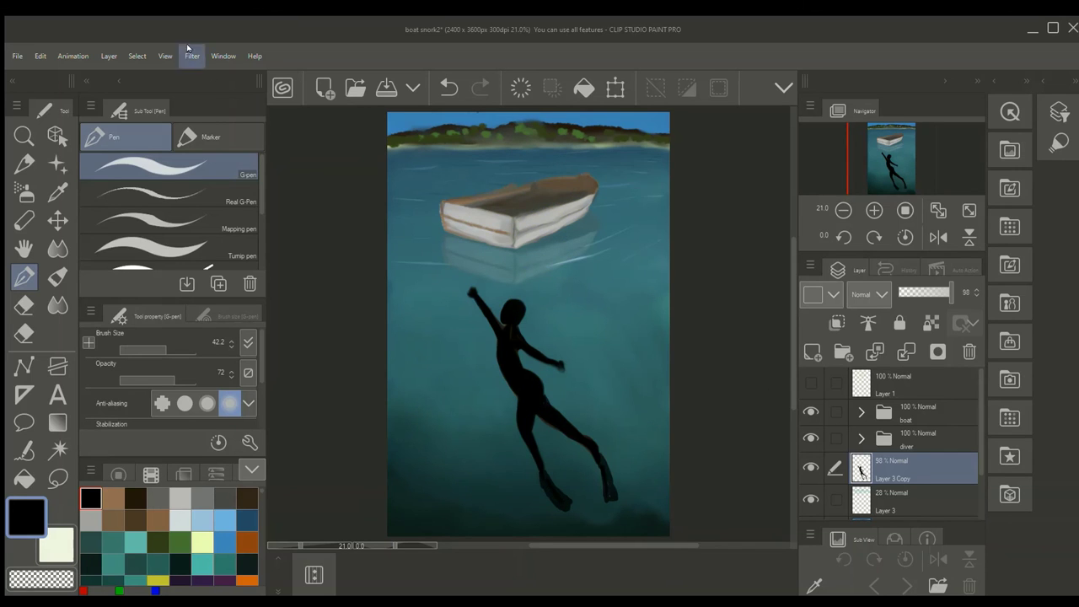
click(920, 291)
click(36, 57)
click(293, 455)
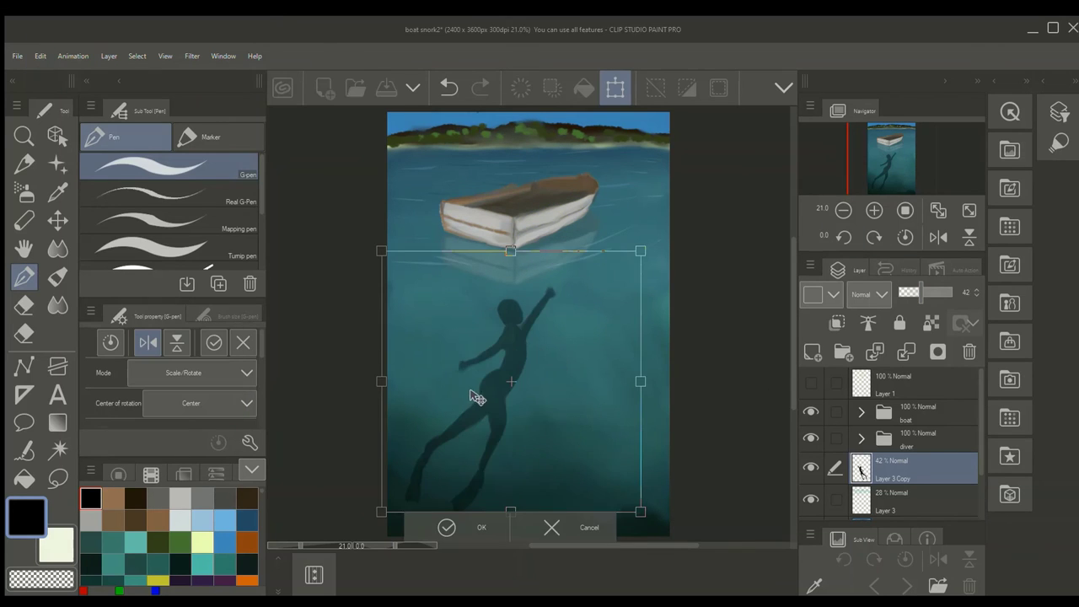
drag(641, 253, 613, 317)
drag(545, 387, 574, 349)
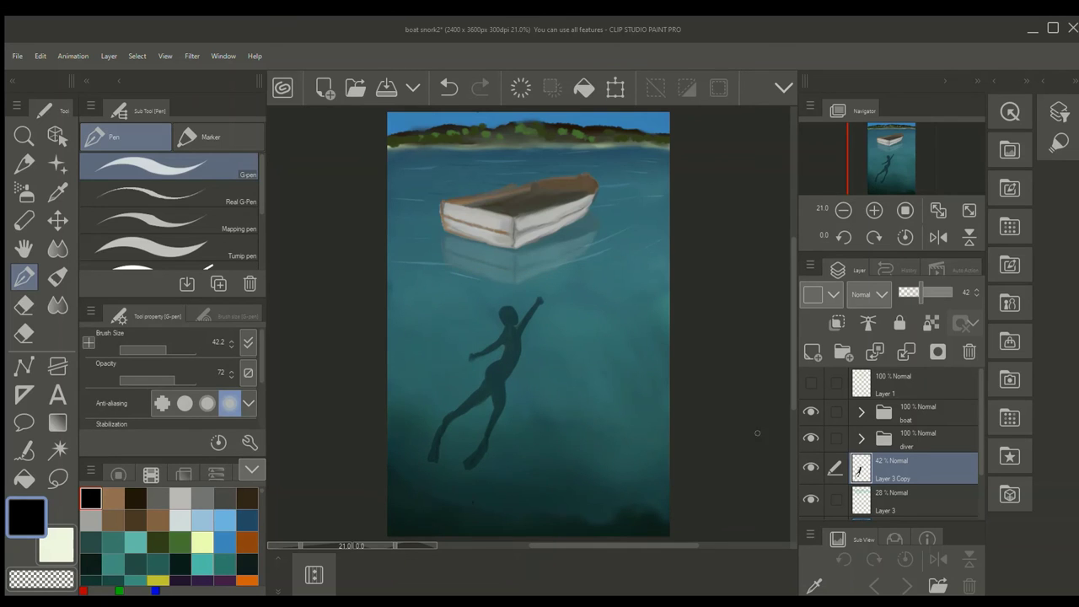
Paint dark green seaweed and shadow strokes on Layer 5 along the painting's lower-left edge and seabed.
scroll(978, 466, down, 1)
click(919, 483)
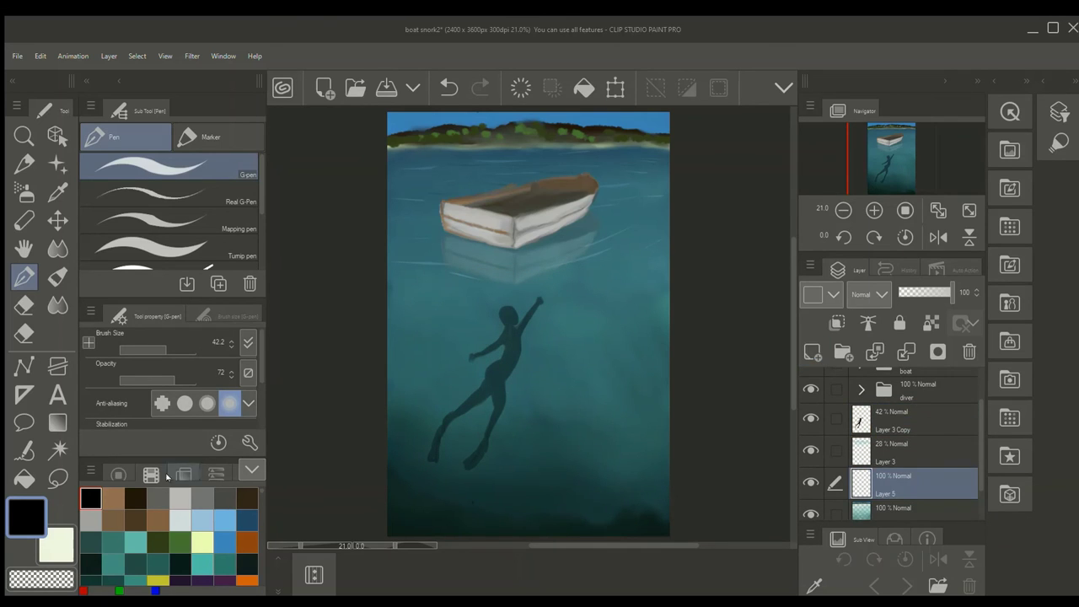
click(91, 564)
drag(414, 503, 413, 480)
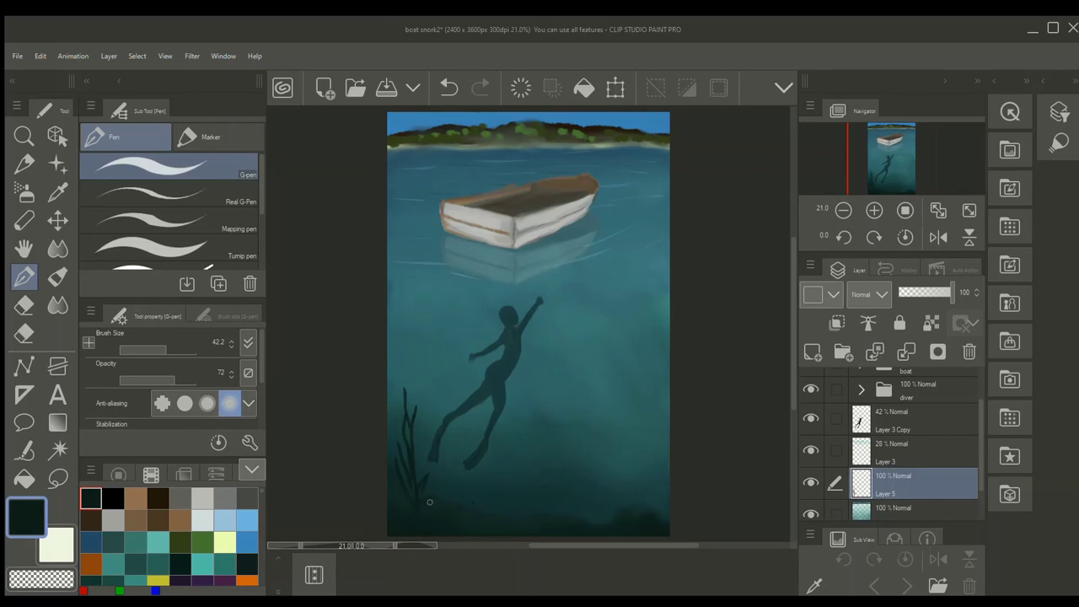
drag(496, 513, 456, 503)
drag(415, 479, 388, 341)
drag(391, 361, 413, 481)
drag(411, 478, 392, 371)
Soften the dark green strokes along the left edge with the Blend tool at size 403 and color stretch 85.
click(58, 249)
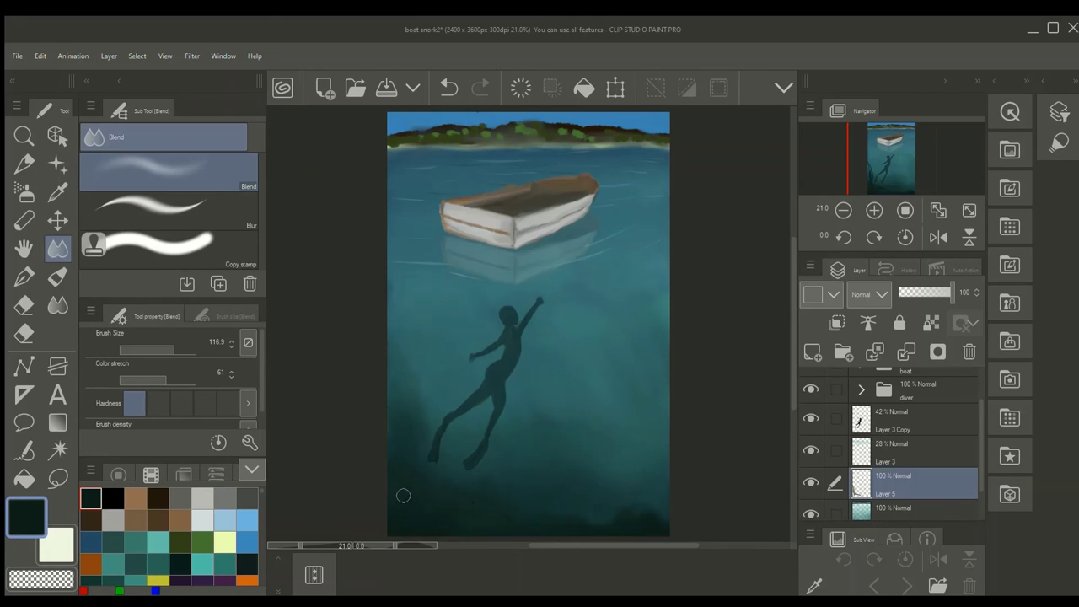
click(185, 375)
click(184, 349)
drag(389, 310, 403, 413)
Draw four short light teal streaks in the water around the diver with the G-pen.
click(158, 542)
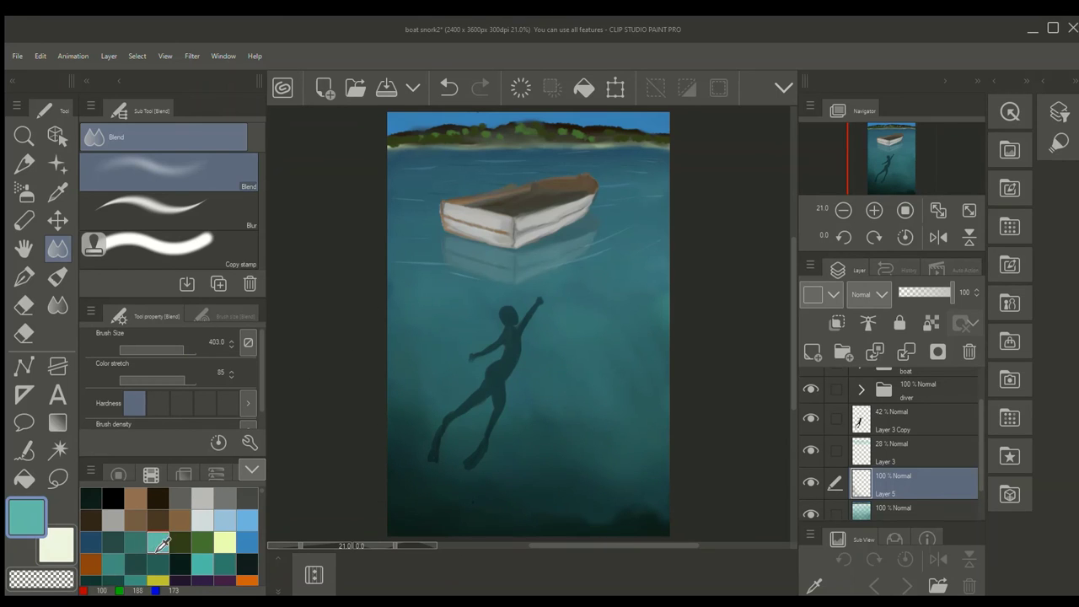
key(p)
drag(475, 289, 481, 316)
drag(556, 280, 565, 327)
drag(555, 329, 567, 371)
drag(536, 361, 549, 413)
Dissolve the light teal streaks into the water with the Blend tool at color stretch 65.
key(j)
drag(560, 286, 566, 327)
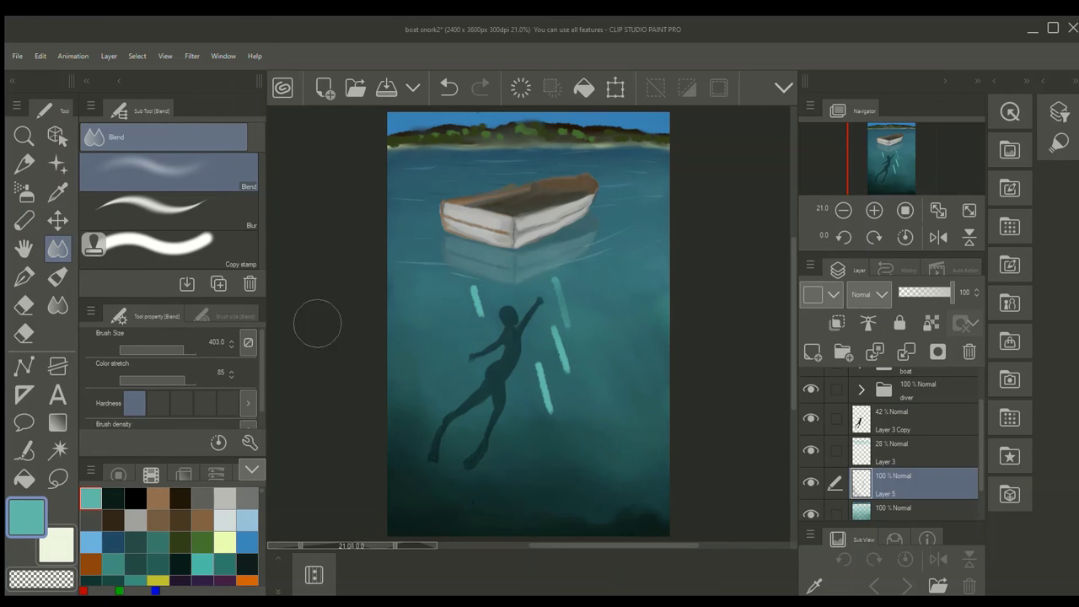
drag(176, 378, 169, 377)
mouse_move(561, 297)
mouse_down()
mouse_move(571, 332)
mouse_move(539, 381)
mouse_up()
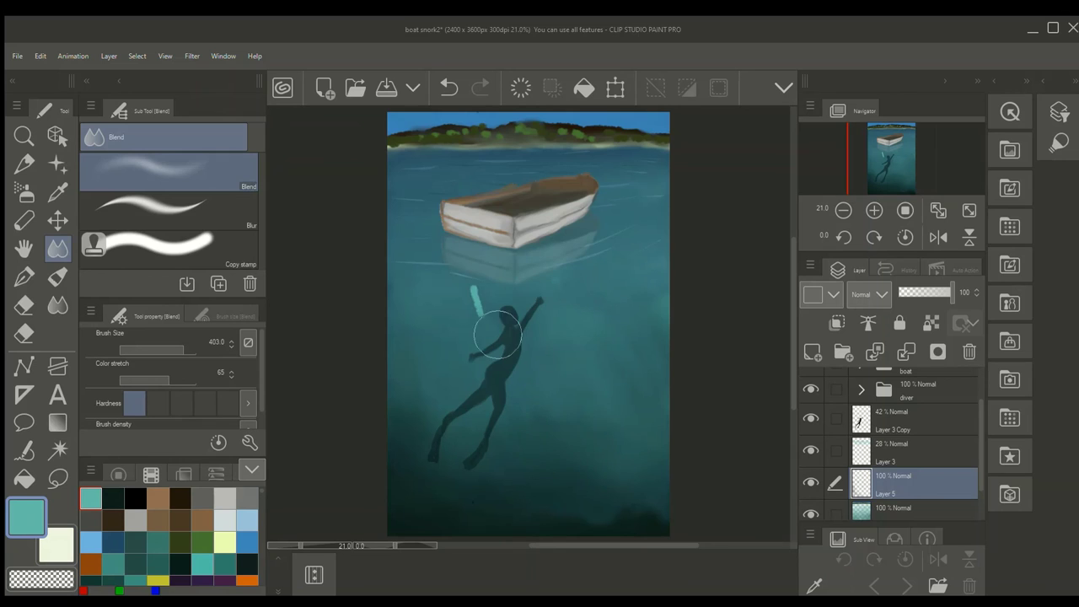
drag(498, 331, 474, 295)
Dab light teal Charcoal patches in the water around the diver and soften them with the Blend tool.
click(25, 219)
click(168, 220)
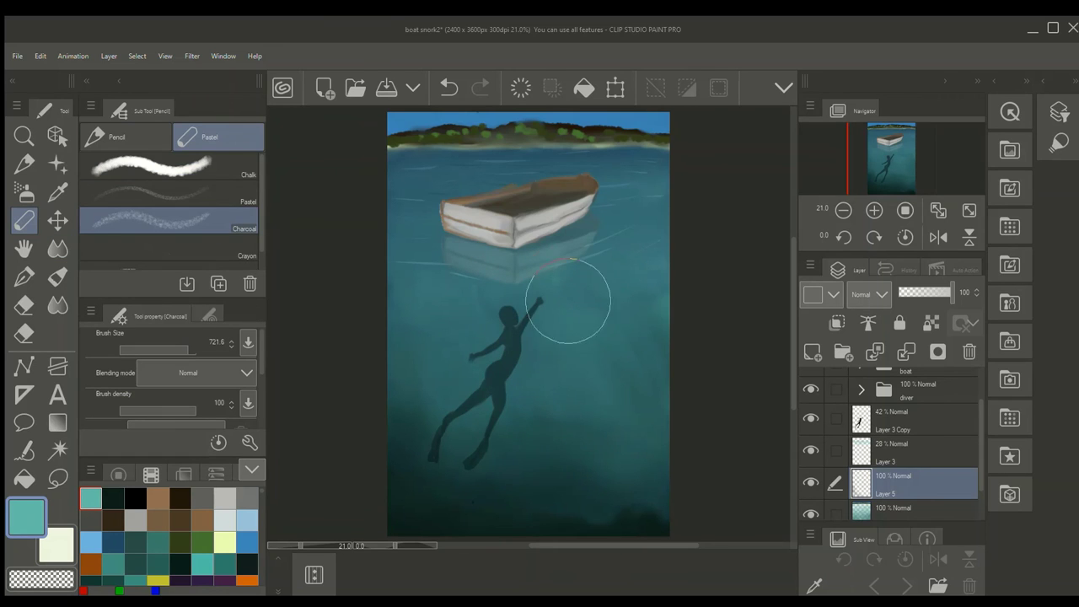
drag(569, 301, 593, 384)
drag(489, 295, 462, 325)
drag(590, 309, 613, 282)
drag(429, 284, 407, 305)
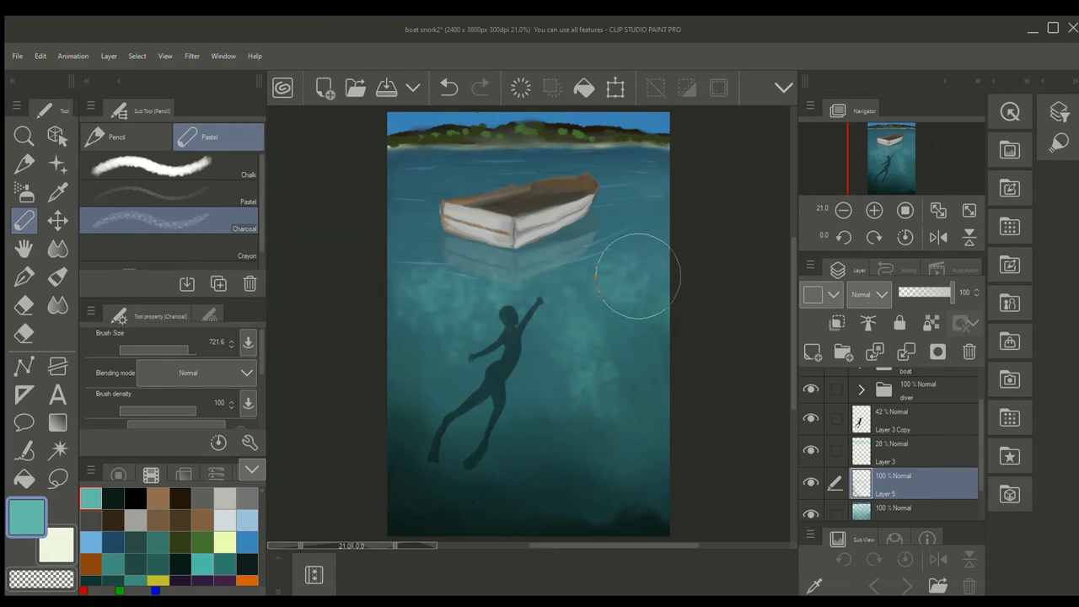
drag(638, 275, 667, 227)
click(57, 247)
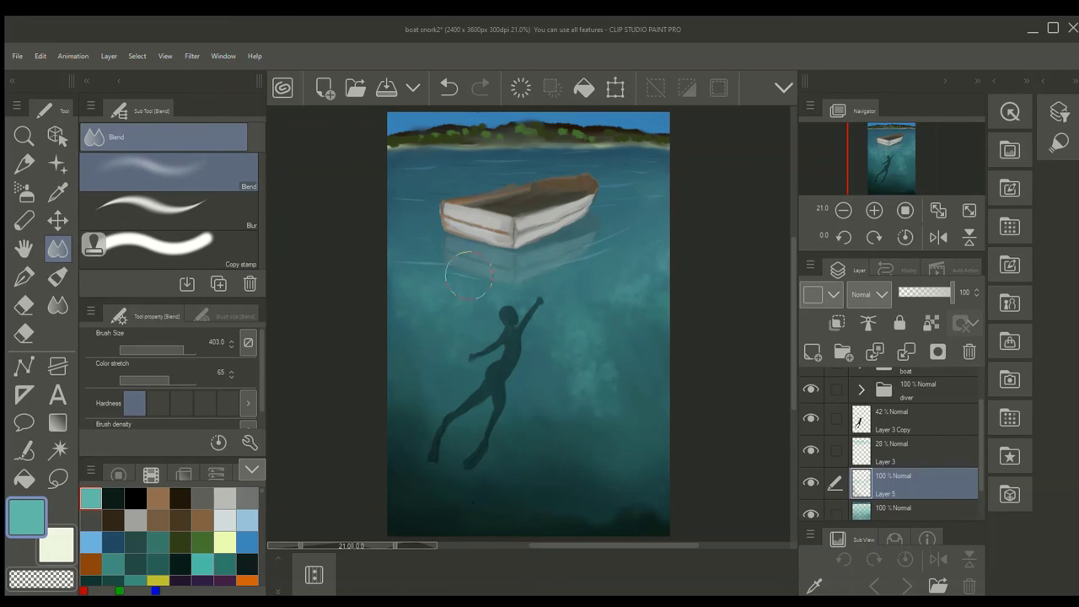
Lower the diver silhouette's opacity to 38%, and darken the seabed on Layer 5 with dark green Charcoal.
click(907, 408)
drag(912, 293, 919, 292)
click(907, 483)
click(23, 221)
click(113, 498)
mouse_move(447, 490)
mouse_down()
mouse_move(429, 486)
mouse_move(484, 509)
mouse_move(406, 464)
mouse_move(632, 494)
mouse_move(516, 511)
mouse_move(407, 506)
mouse_move(458, 525)
mouse_move(670, 494)
mouse_move(485, 509)
mouse_up()
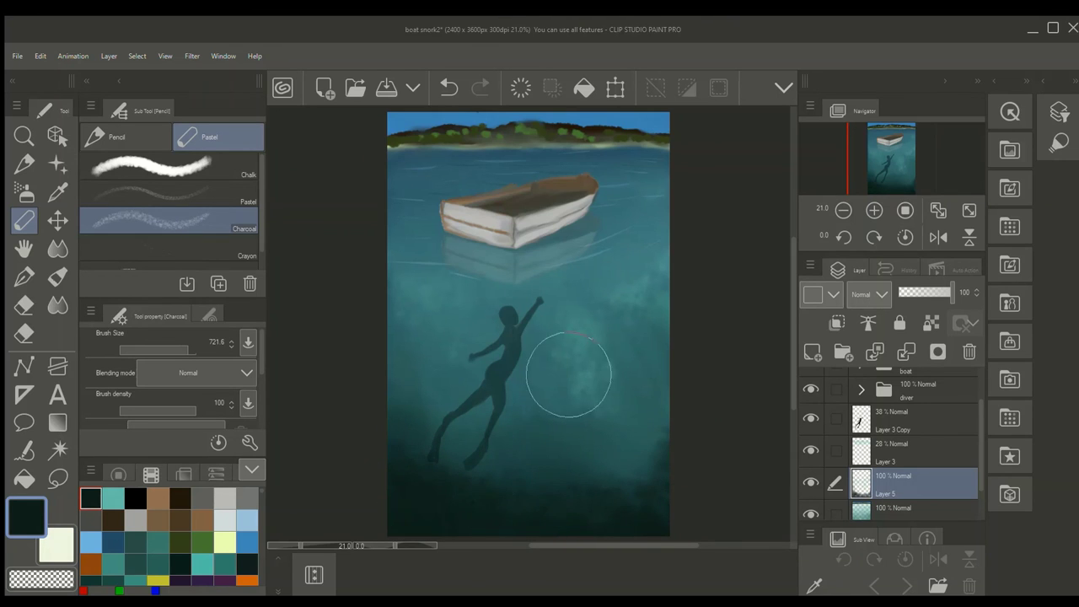
Scale the diver silhouette on Layer 3 Copy down slightly and reposition it below the boat.
click(896, 421)
key(ctrl+t)
drag(612, 268, 593, 292)
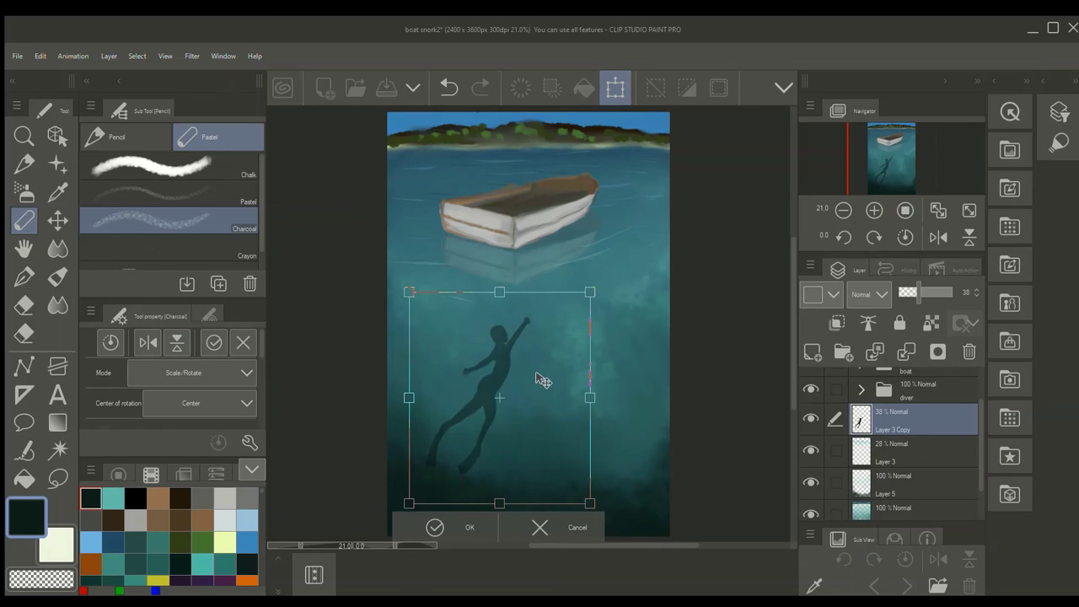
drag(542, 379, 539, 369)
click(462, 524)
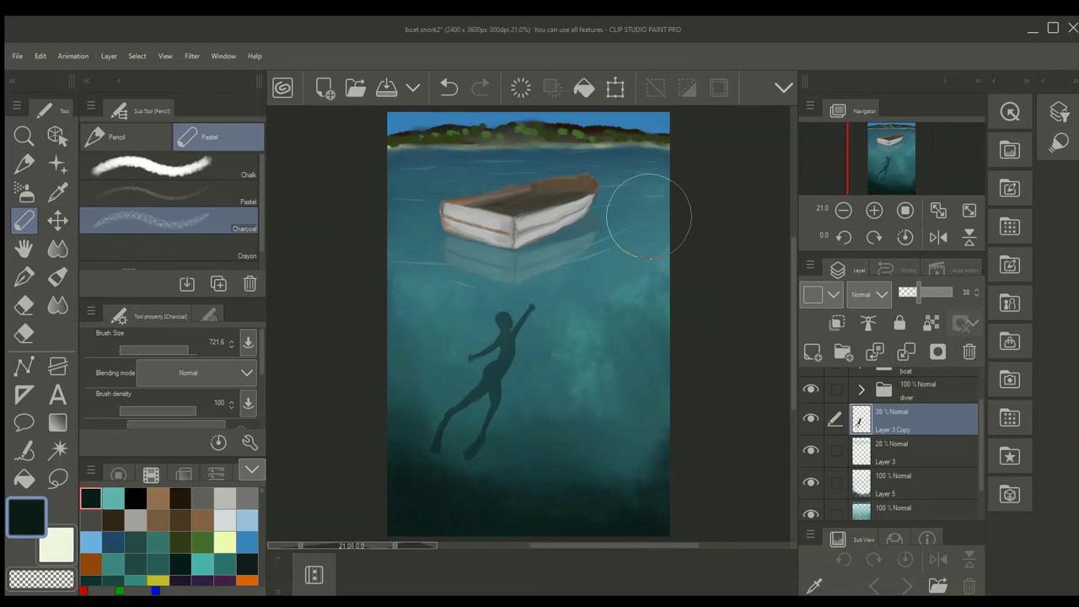
Paint the diver's face in light brown with the G-pen on Layer 3 Copy, adding darker brown shading and details.
scroll(648, 217, up, 2)
click(158, 496)
key(p)
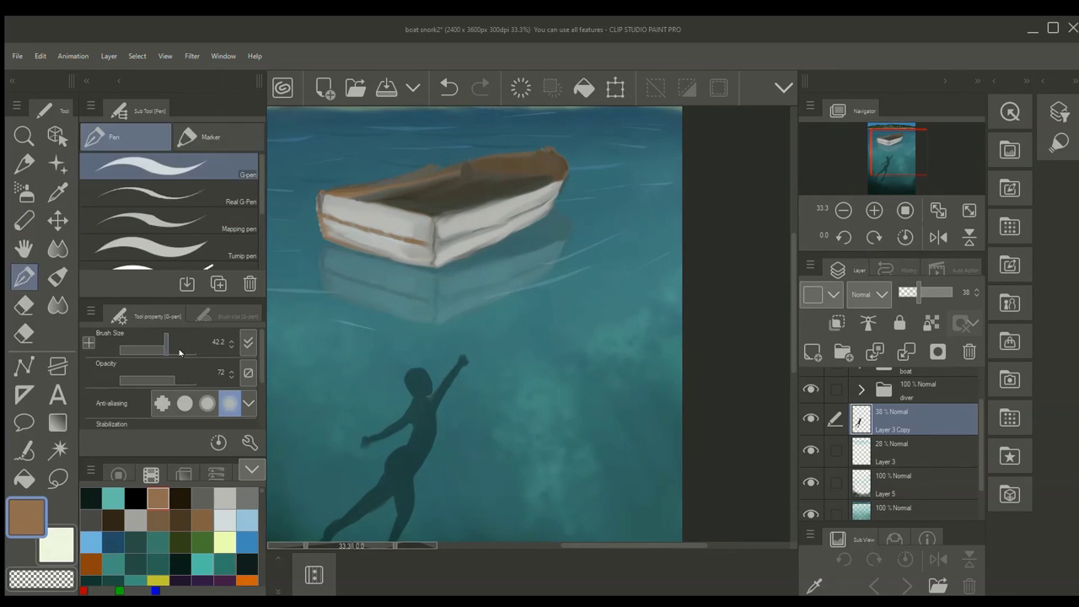
drag(425, 378, 410, 378)
click(182, 521)
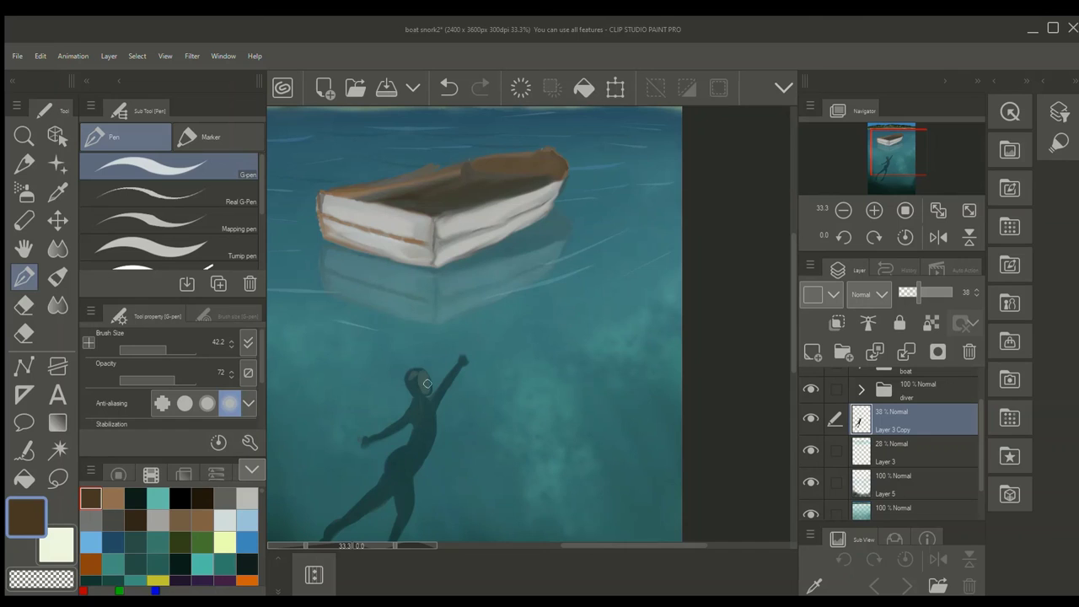
click(180, 499)
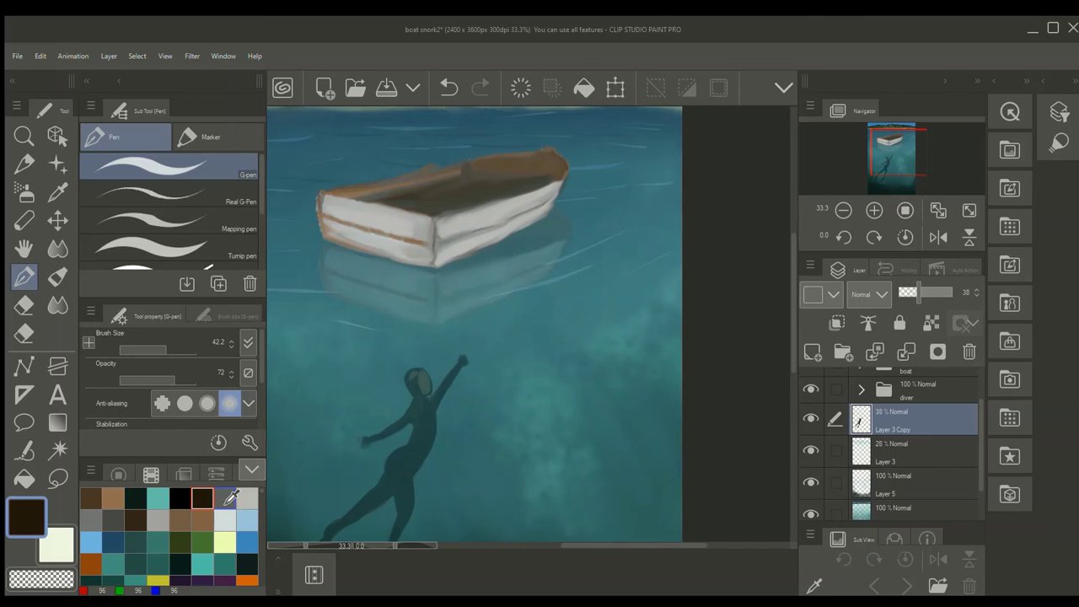
Draw a black snorkel beside the diver's head and paint the mask lens in light grey with a finer G-pen.
click(408, 377)
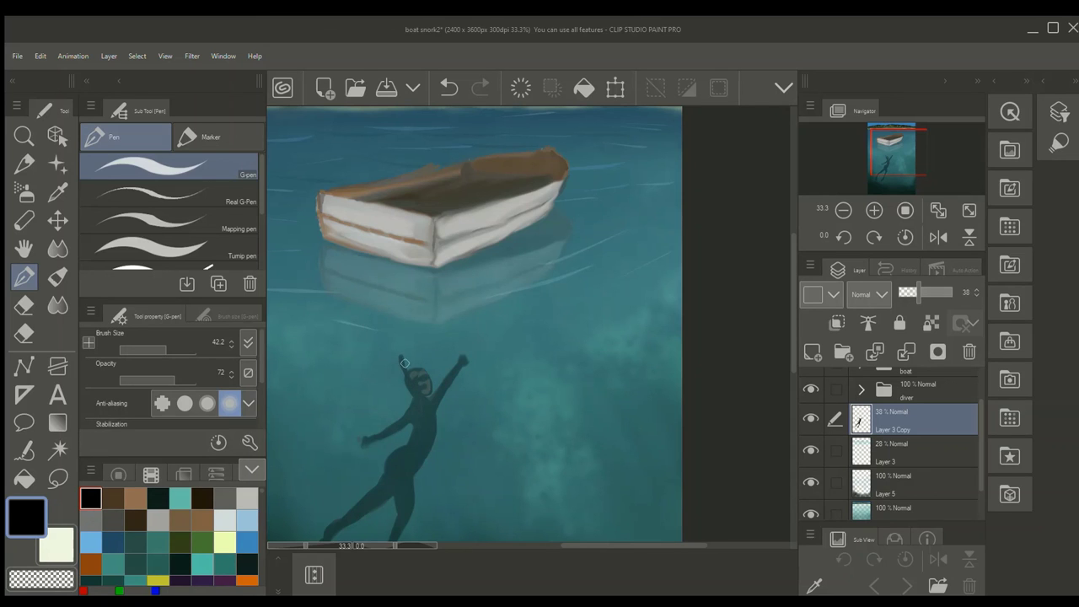
click(247, 499)
scroll(414, 336, up, 1)
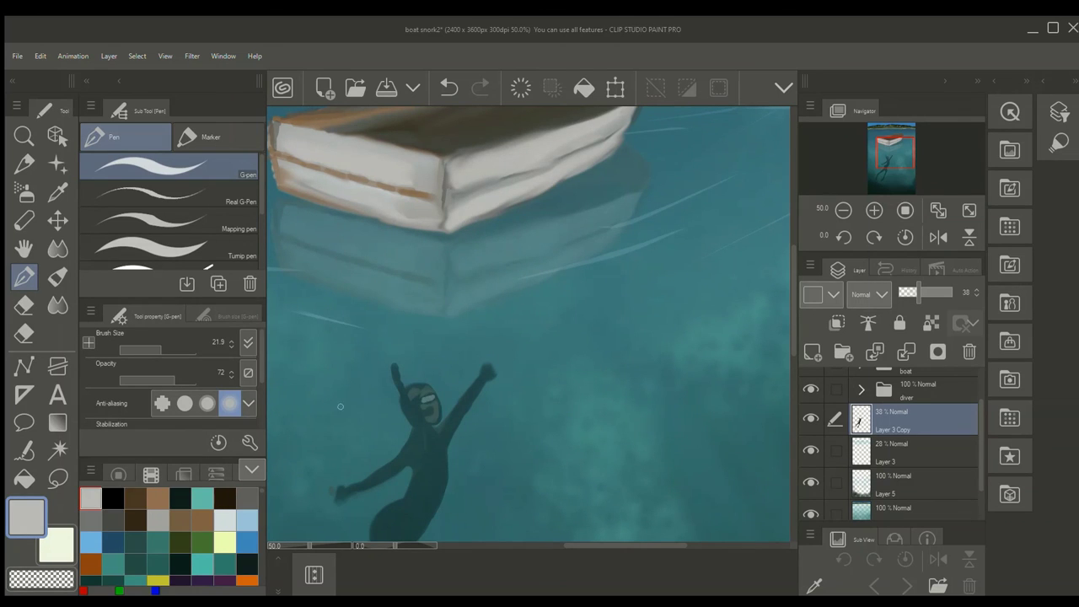
Raise the diver layer's opacity to 91% and touch up the snorkel in black.
click(113, 499)
click(945, 291)
drag(395, 366, 394, 371)
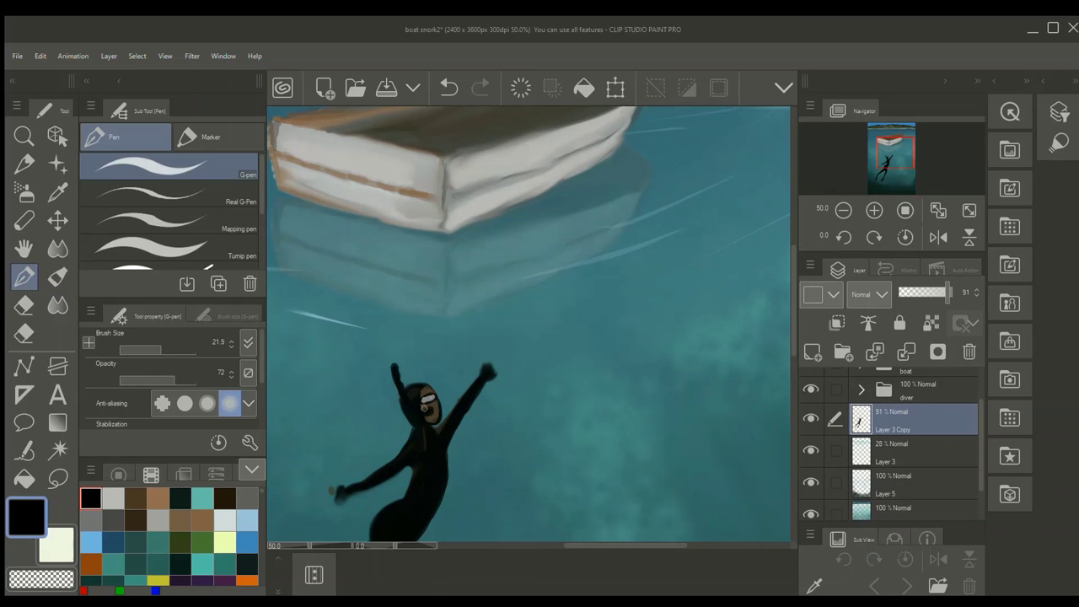
Smooth the diver's snorkel and mask with the Finger tip tool, and clean up the edges of the lower hand by erasing and smudging.
key(j)
click(159, 349)
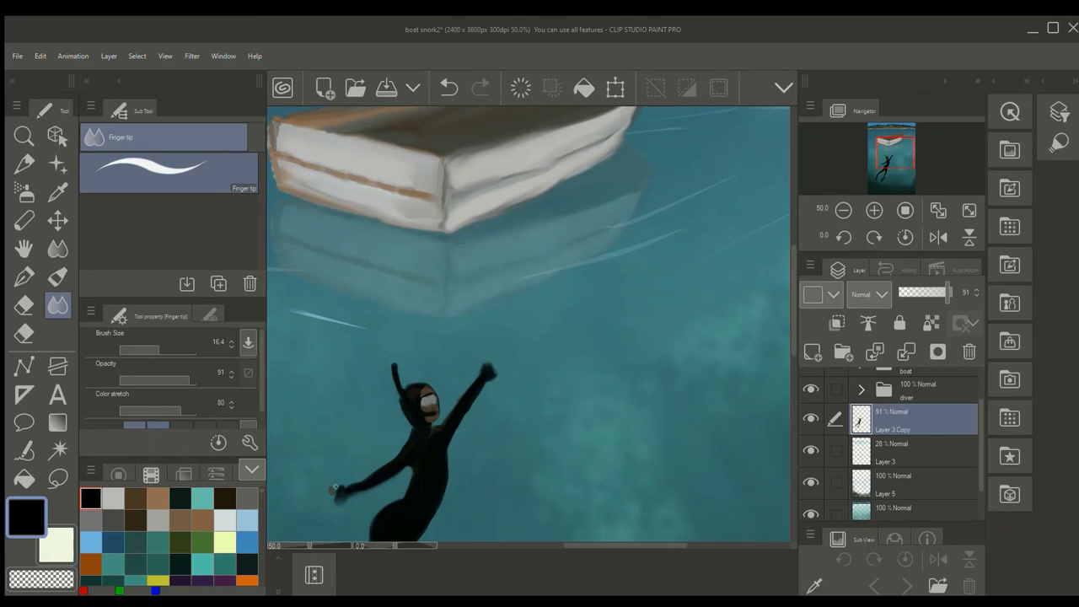
click(24, 333)
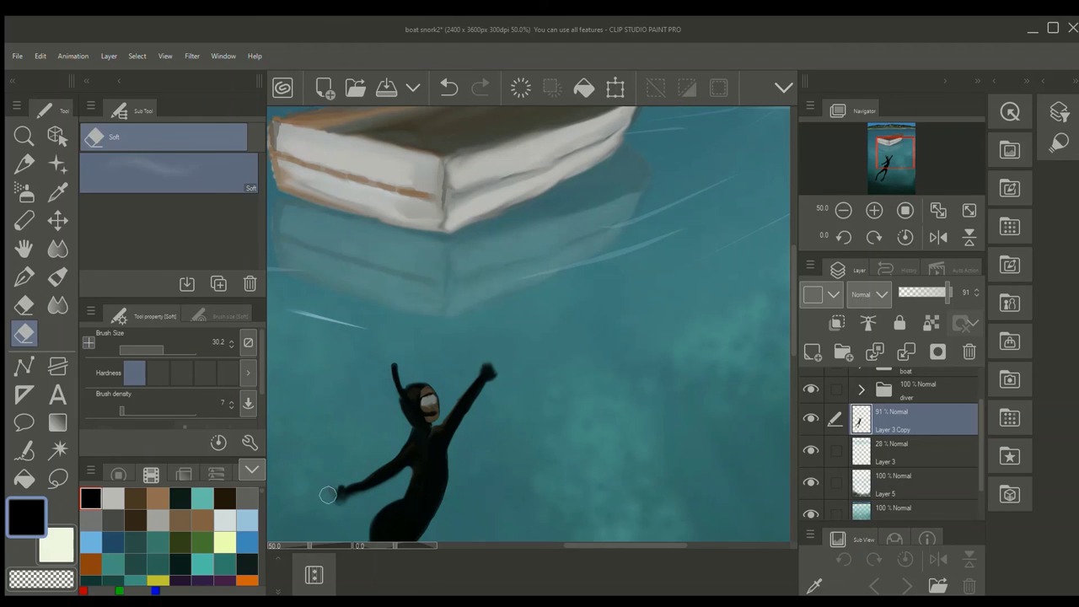
key(e)
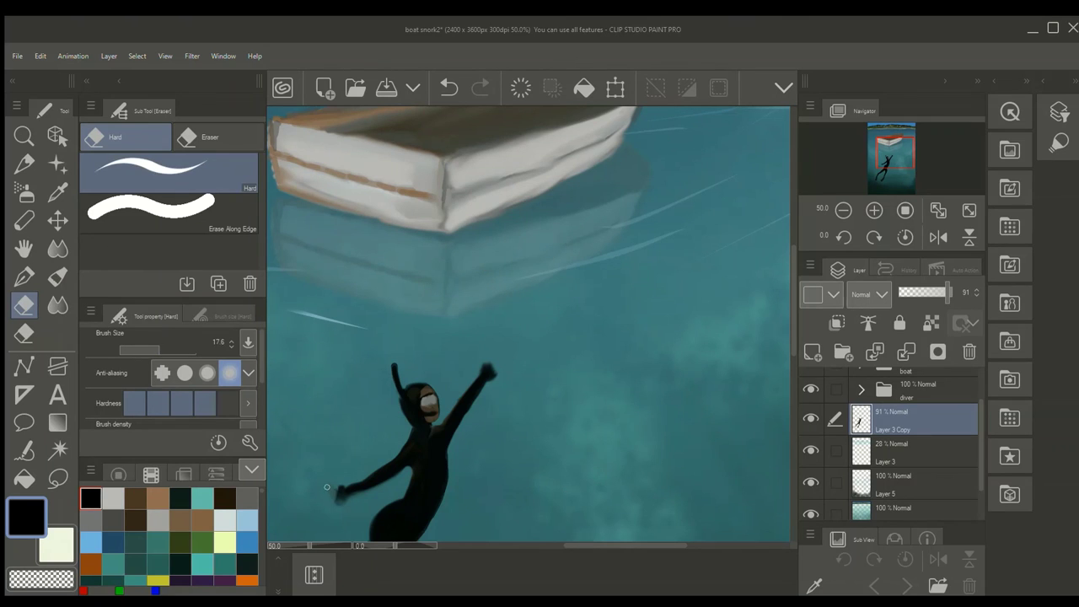
key(j)
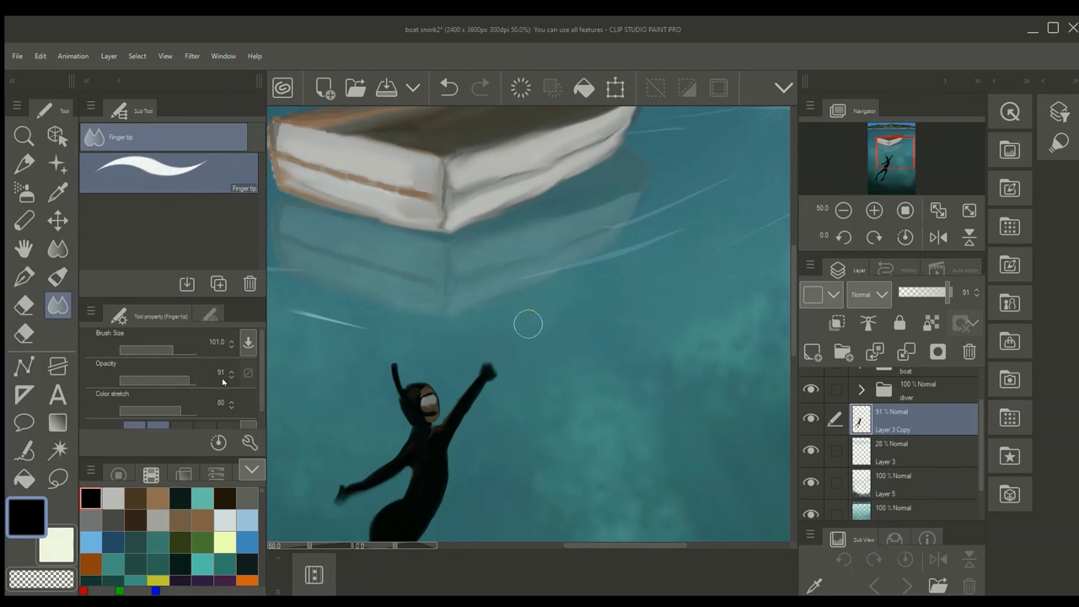
drag(328, 493, 336, 486)
Lower the opacity of the diver on Layer 3 Copy to 51%, judging it against the whole painting.
click(843, 210)
click(843, 210)
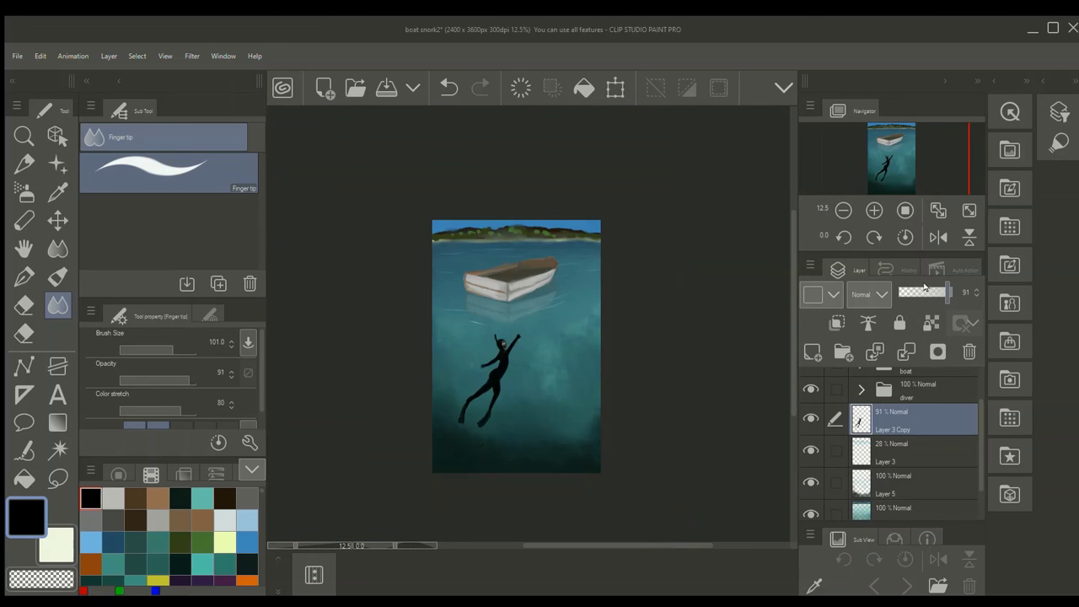
click(924, 288)
click(875, 210)
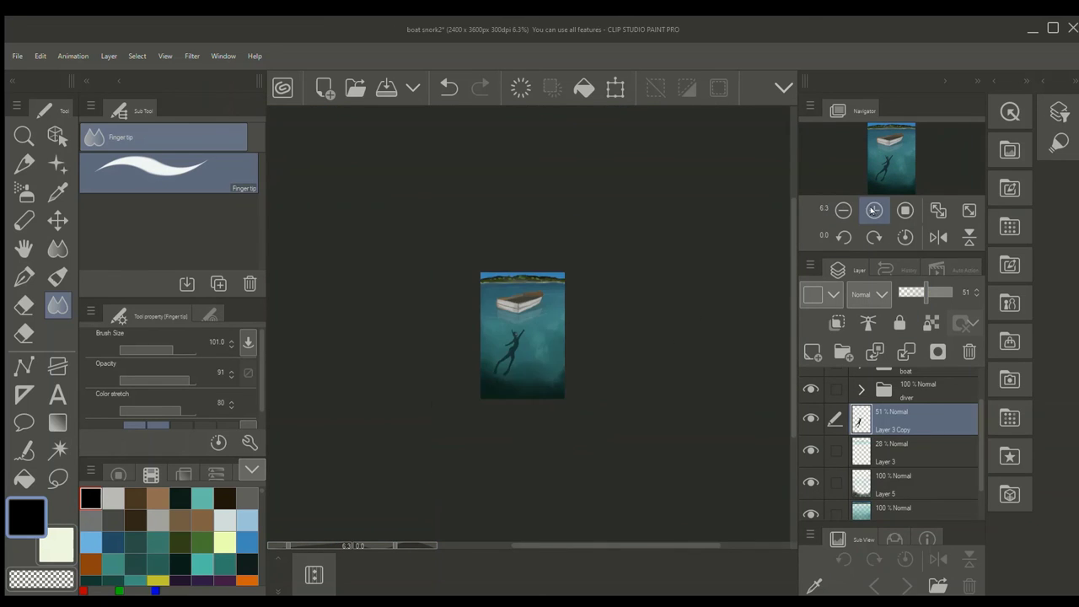